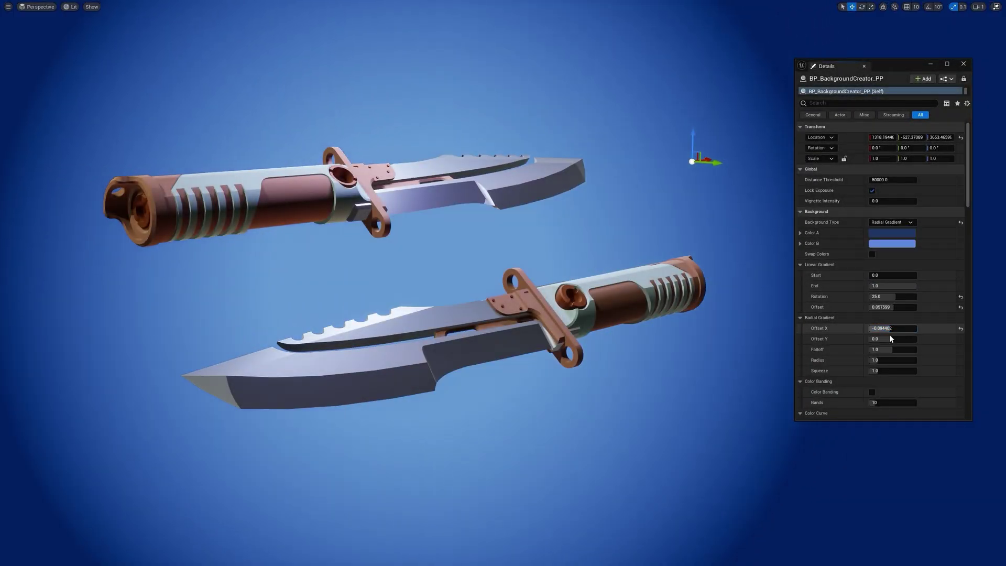
- Set the radial gradient's Falloff to about 1.13, Radius to about 1.32 and Squeeze to about 1.32
drag(891, 349, 895, 350)
drag(878, 360, 882, 360)
drag(878, 371, 891, 403)
- Enable color banding with 20 bands and change the background type to Linear Gradient
click(872, 392)
click(893, 222)
click(884, 240)
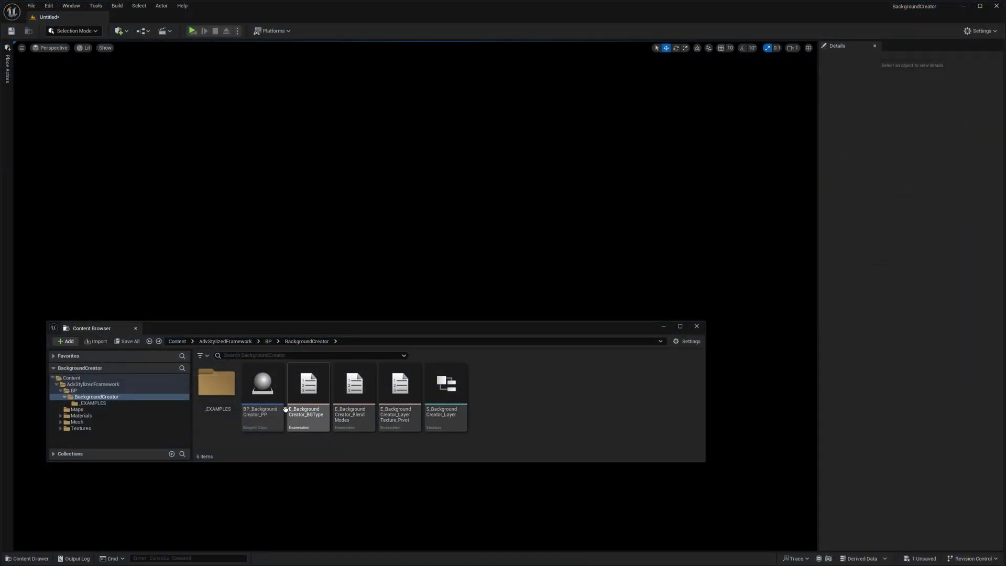
- Open the _EXAMPLES folder and preview BP_BackgroundCreator_PP_Example_06 and Example_07 by placing each in the level and deleting it
click(213, 393)
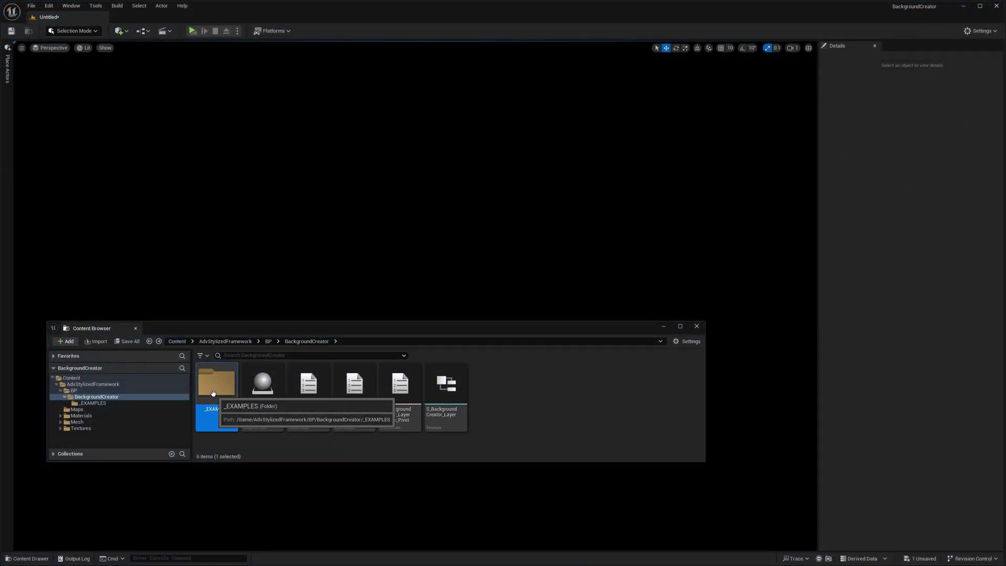
double_click(213, 393)
drag(445, 391, 462, 266)
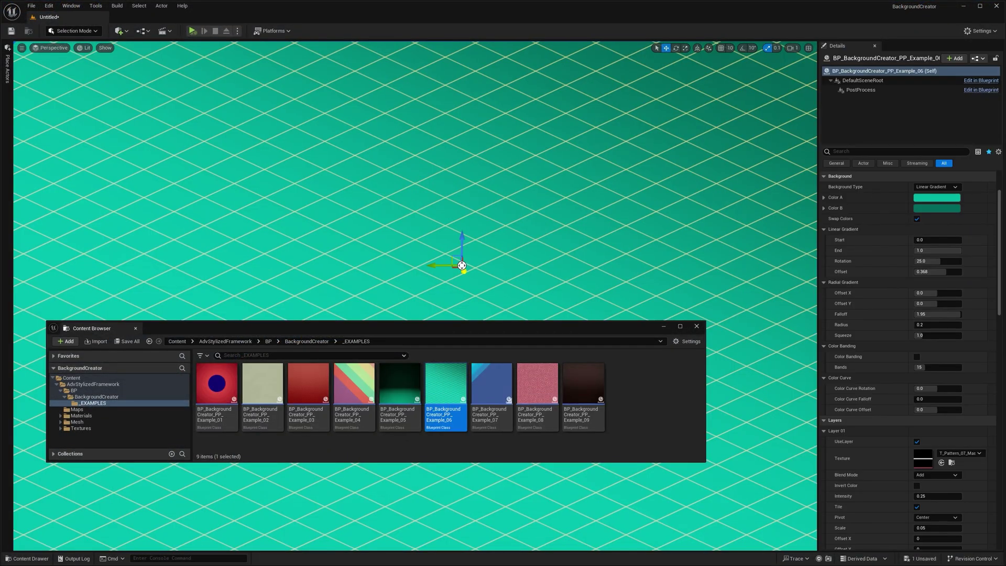
key(Delete)
drag(490, 378, 503, 261)
key(Delete)
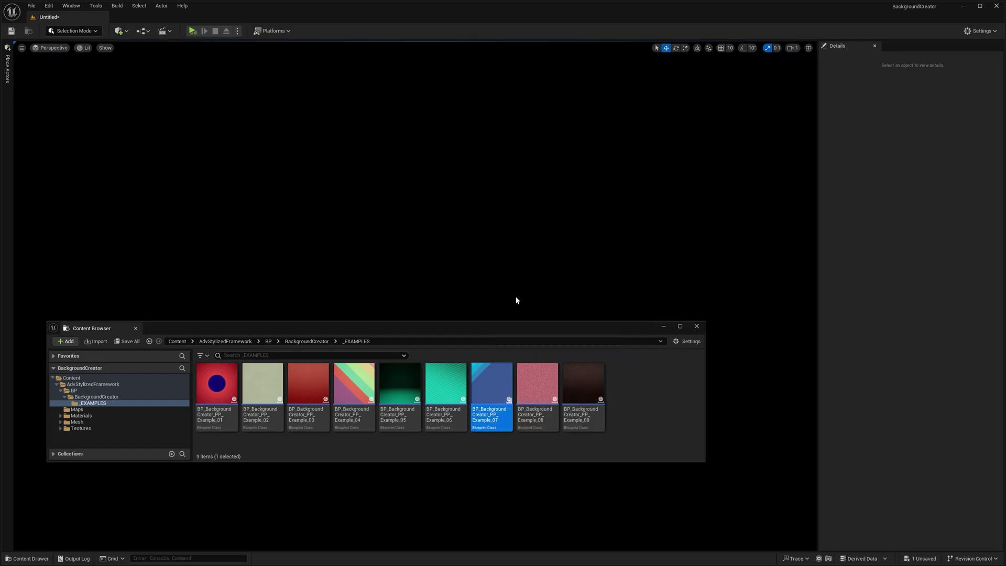
- Preview BP_BackgroundCreator_PP_Example_08 and Example_09 by placing each in the level and deleting it
click(537, 388)
drag(537, 388, 528, 251)
key(Delete)
click(581, 363)
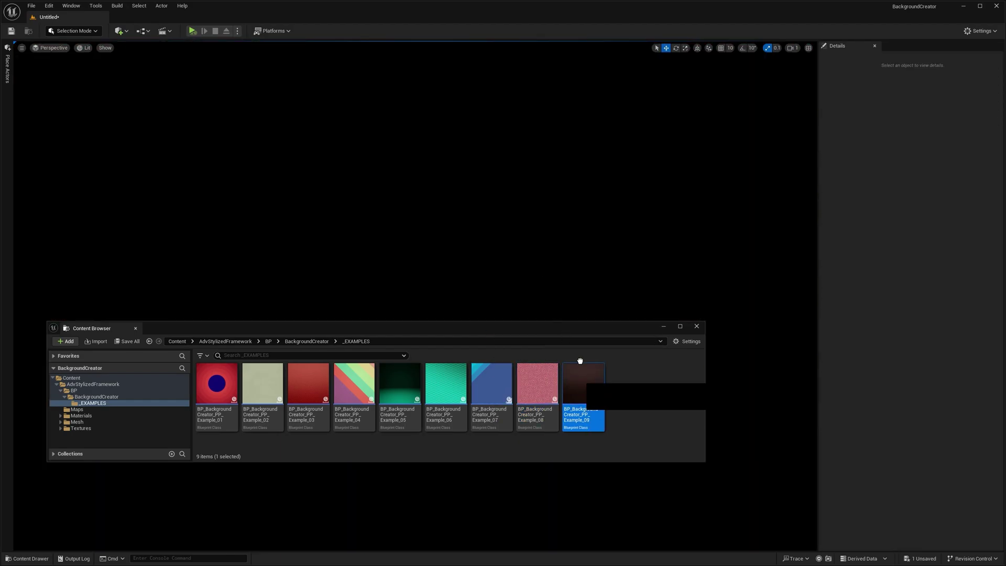
drag(580, 362, 589, 254)
key(Delete)
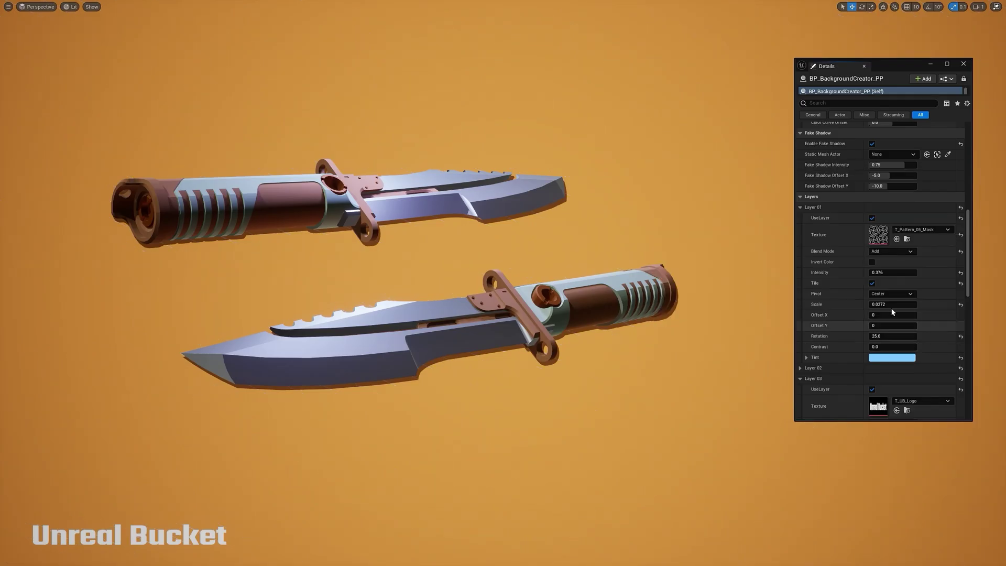
- Give Layer 01 inverted color, Multiply blending, a scale of 0.62, a rotation of about 23.69 and an intensity of 0.496
click(893, 305)
click(872, 262)
click(881, 252)
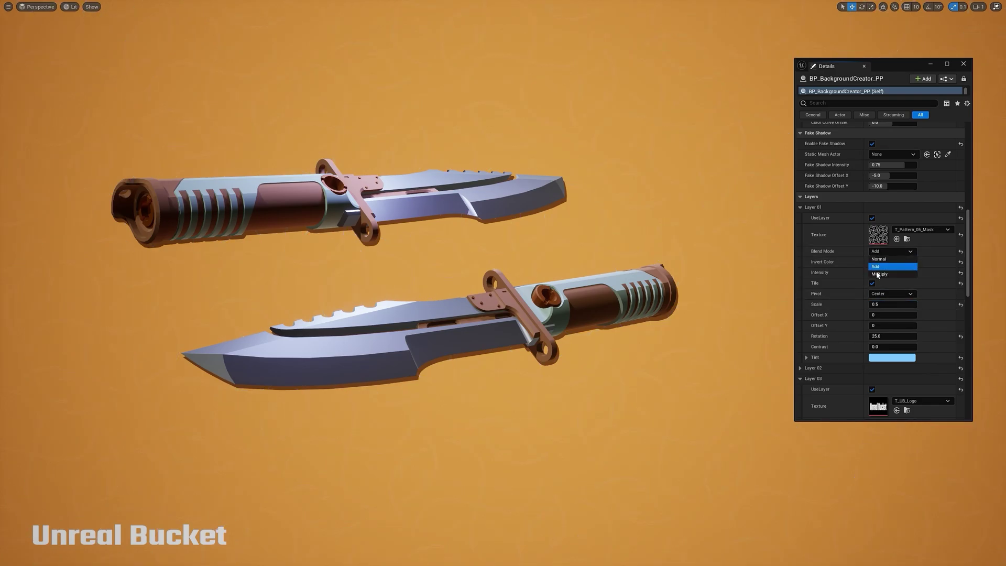
click(879, 274)
drag(880, 336, 889, 273)
- Try T_Pattern_04_Mask as the Layer 01 texture, replace it with T_Pattern_06_Mask, and toggle the layer's Invert Color option
click(912, 230)
click(906, 362)
click(914, 230)
scroll(938, 367, down, 3)
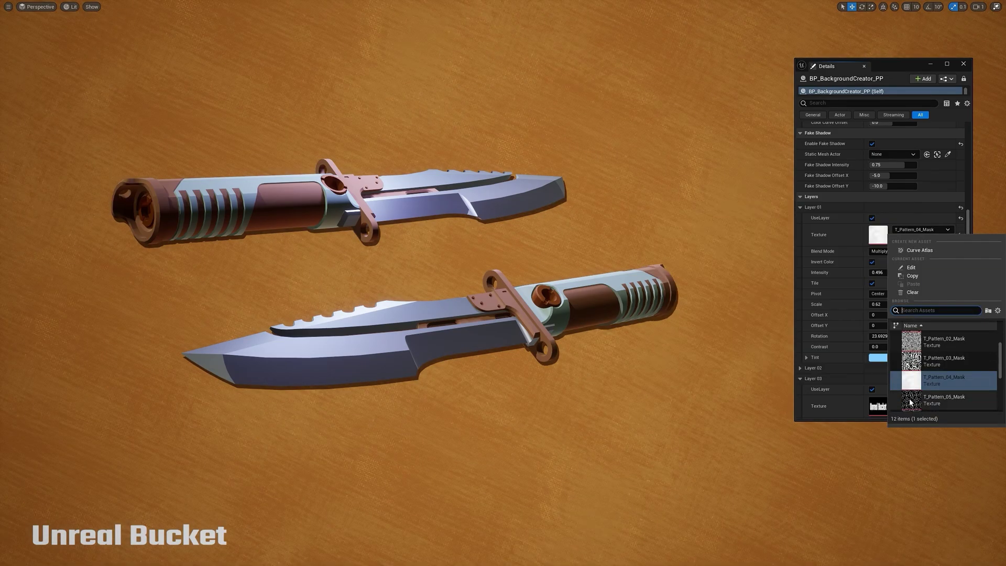
click(938, 385)
click(873, 263)
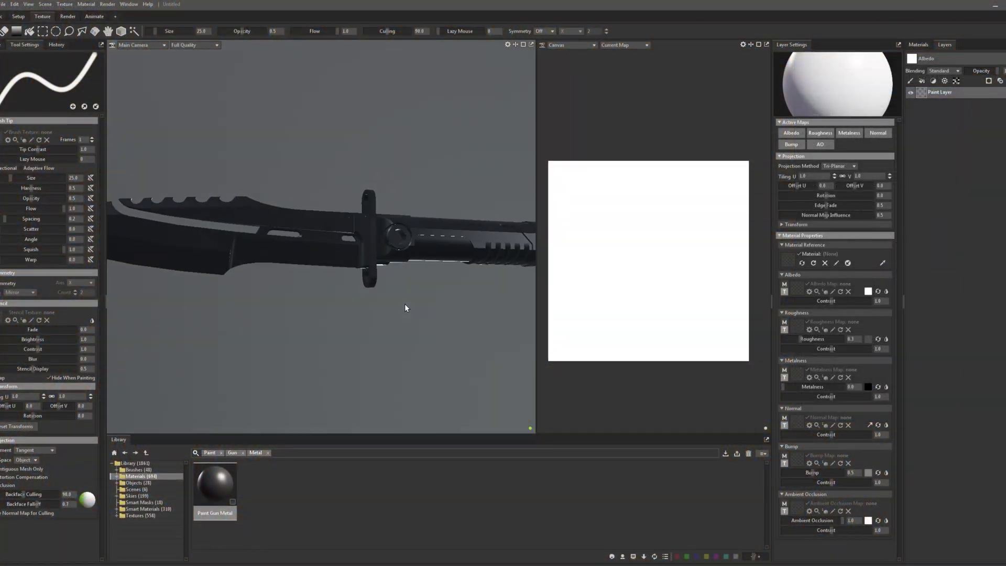
- Open the knife mesh's material instance MI_Knife_06_A and its parent material M_Stylized_MultiLayer for inspection
mouse_move(405, 303)
mouse_down()
mouse_move(424, 273)
mouse_move(510, 348)
mouse_move(435, 356)
mouse_up()
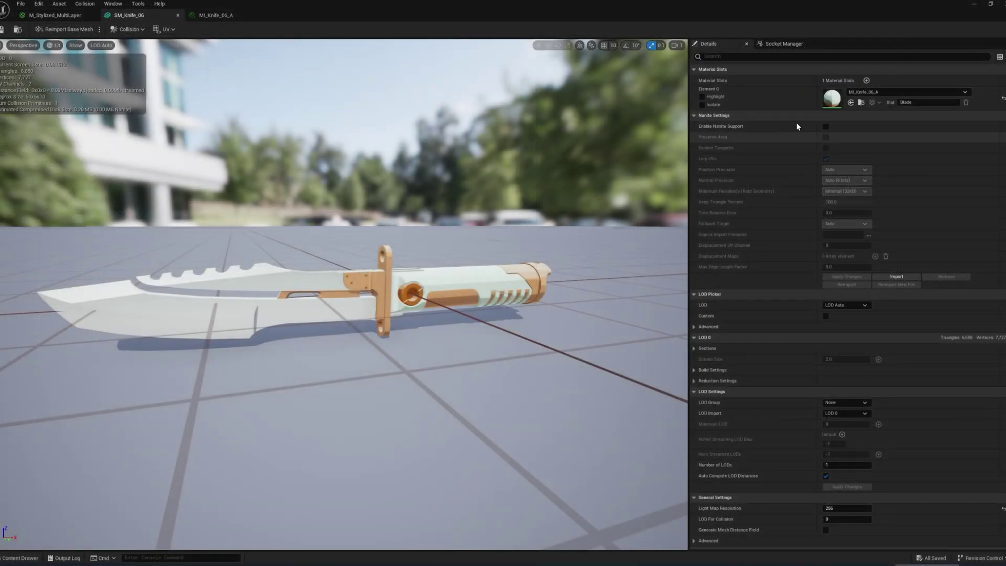
double_click(832, 99)
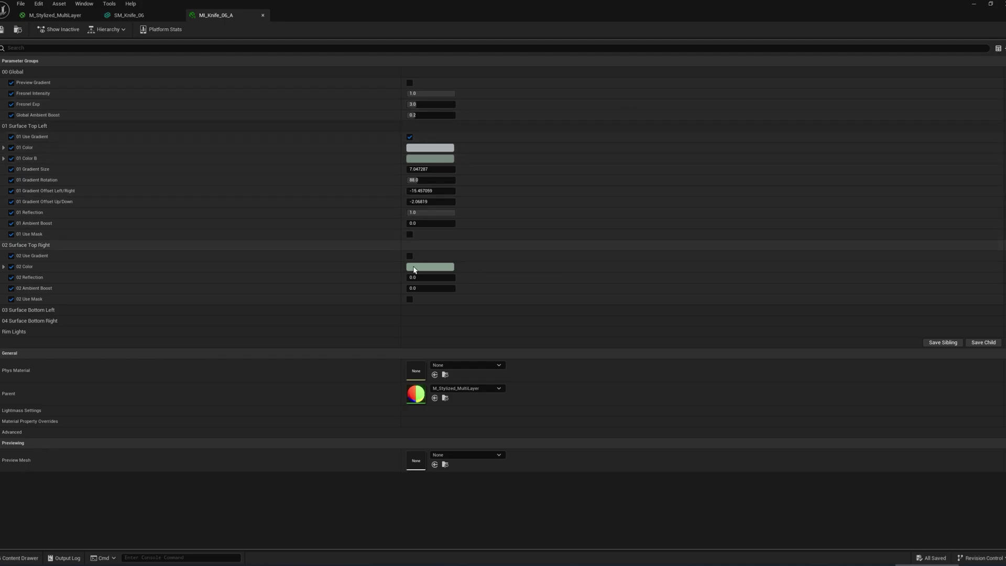
double_click(415, 393)
scroll(454, 301, down, 6)
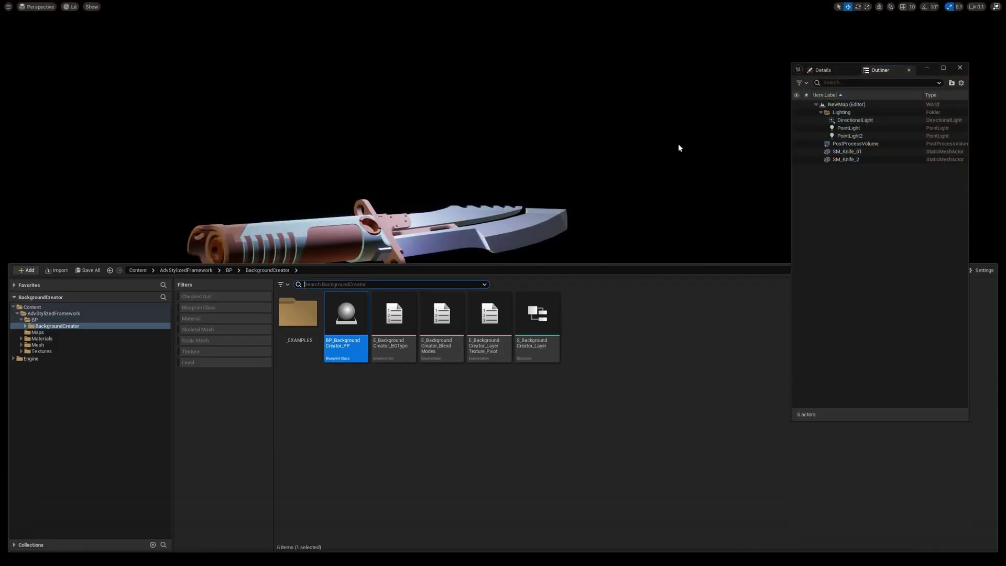
- Place the BP_BackgroundCreator_PP blueprint in the level beside the knives and look through its background, shadow and layer settings
drag(357, 295, 682, 198)
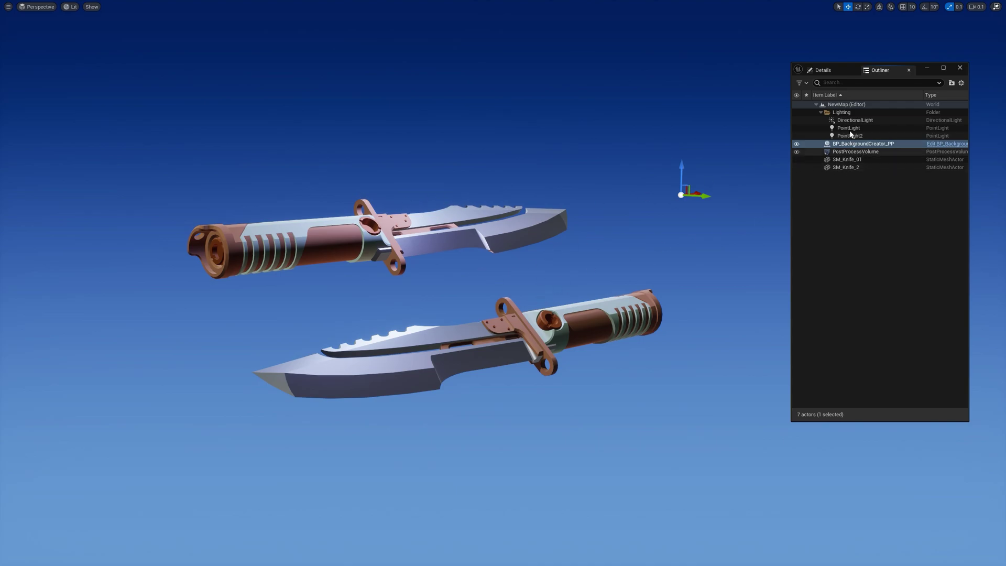
click(840, 73)
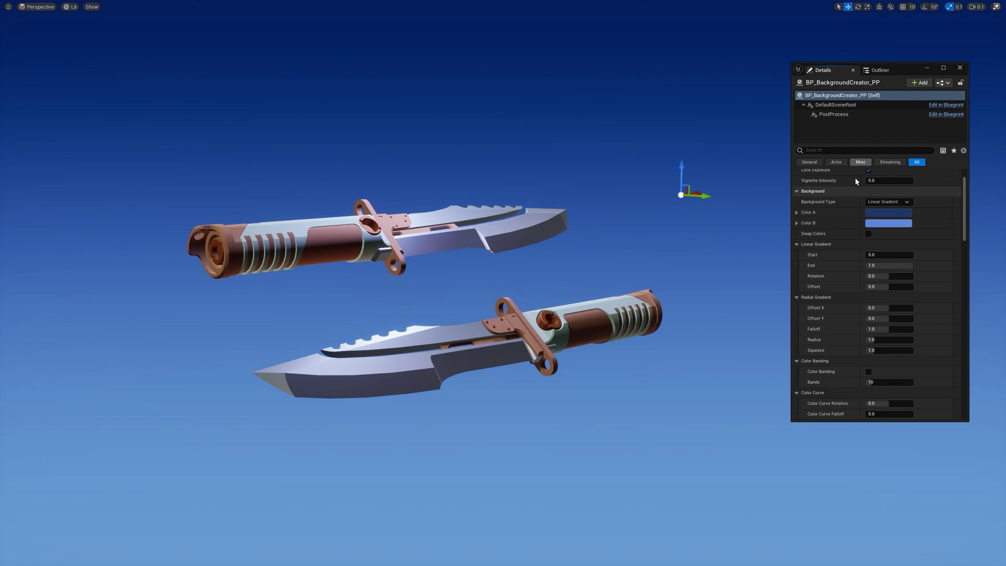
scroll(854, 189, down, 2)
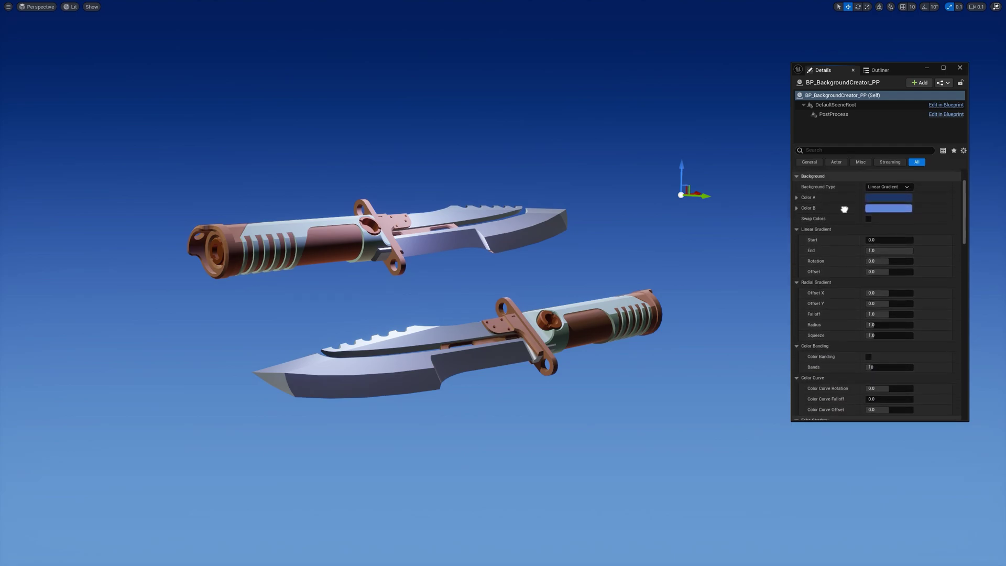
scroll(886, 183, down, 5)
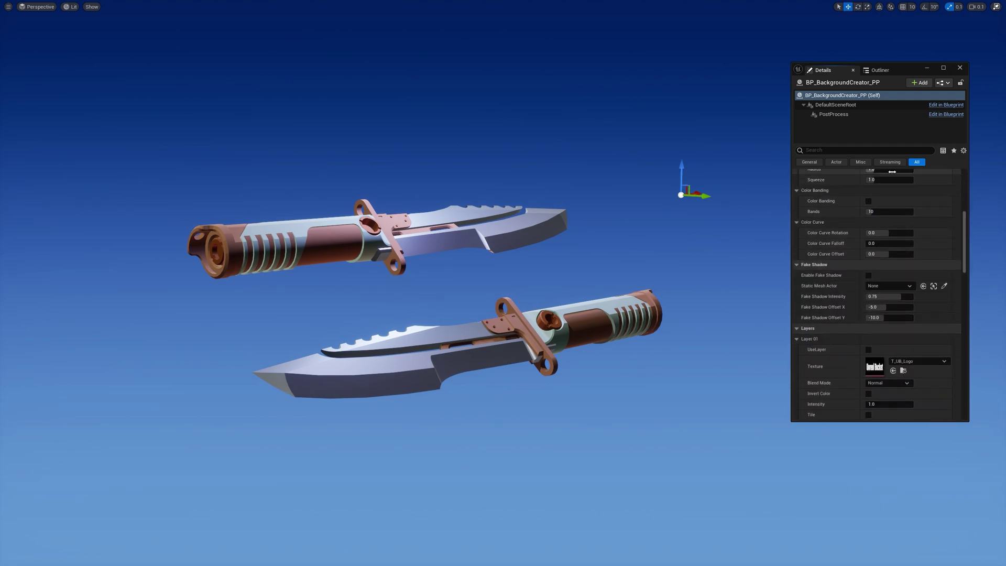
scroll(821, 264, down, 3)
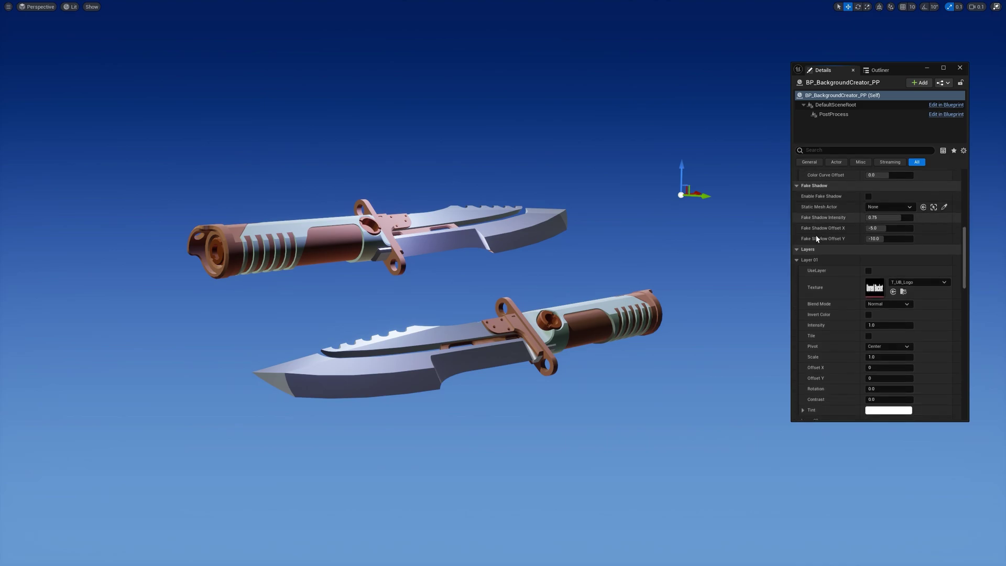
scroll(834, 380, up, 6)
scroll(831, 362, up, 7)
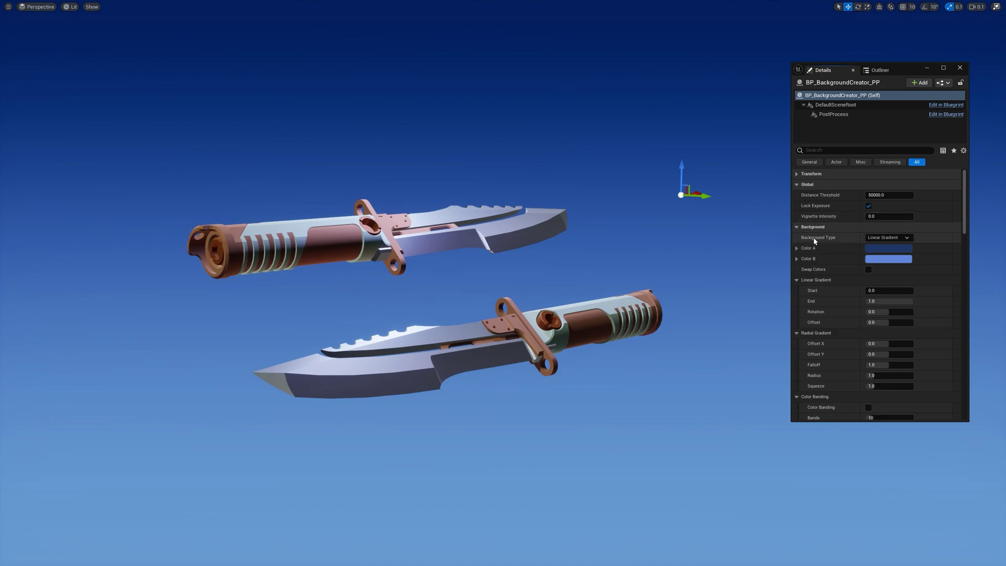
- Try the Solid Color and Radial Gradient background types, and return the background to Linear Gradient
click(883, 238)
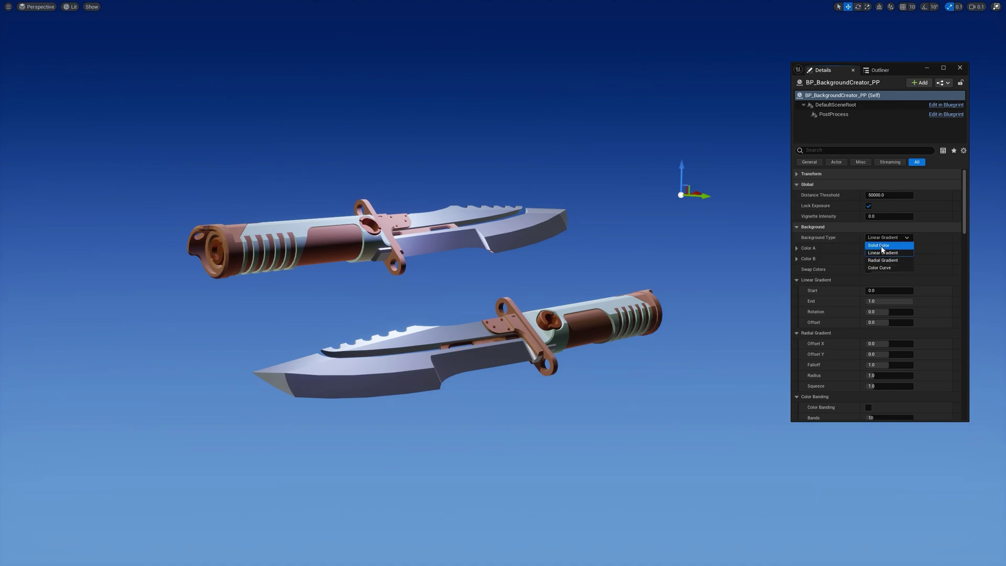
click(875, 247)
click(879, 239)
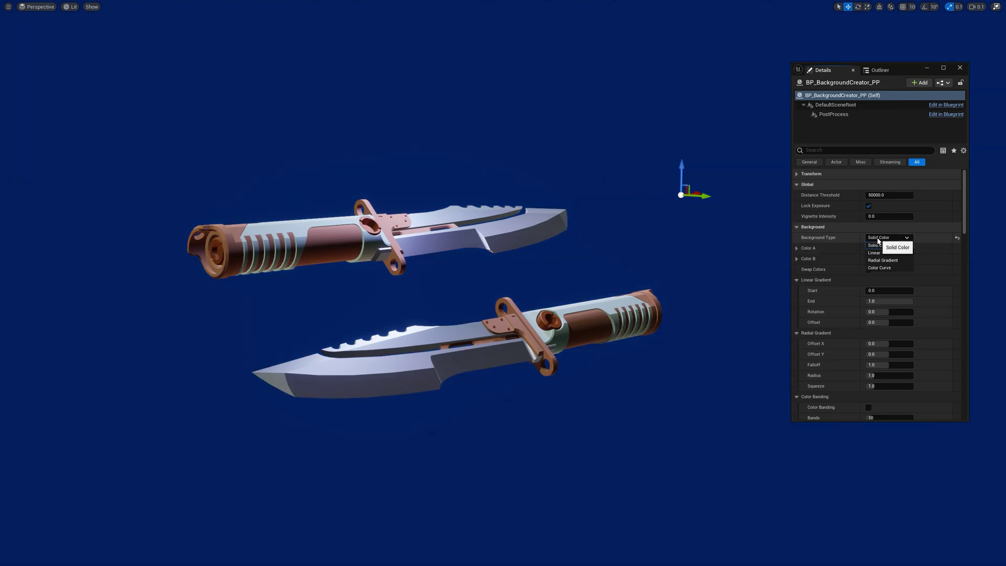
click(883, 253)
click(881, 238)
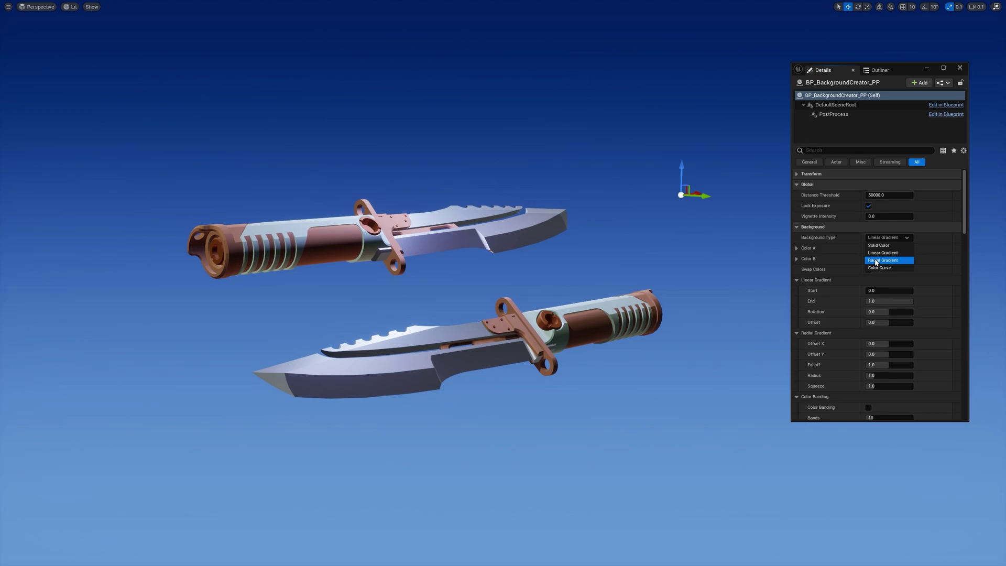
click(882, 260)
click(878, 238)
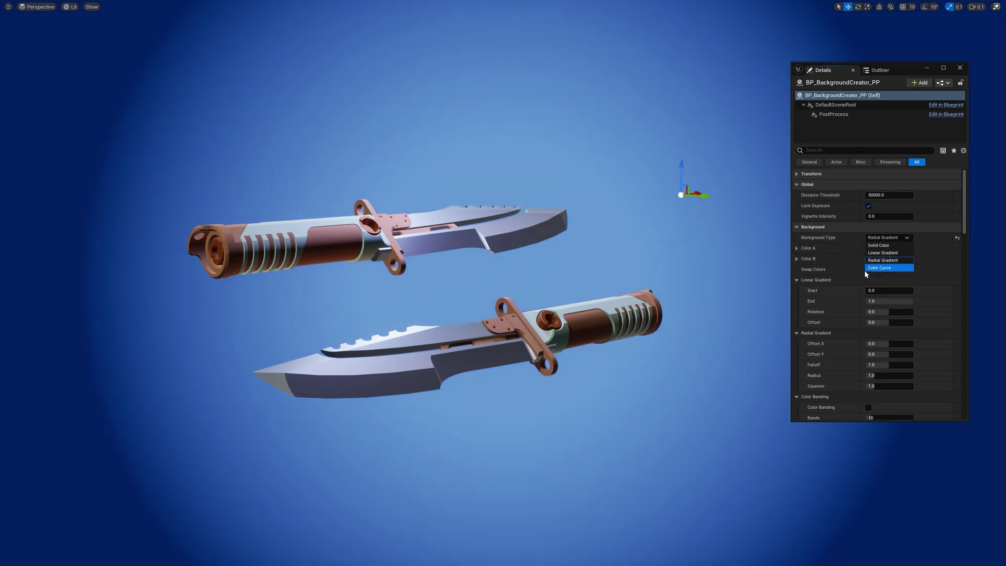
click(891, 253)
- Change the background's Color A to a dark orange-brown
click(889, 248)
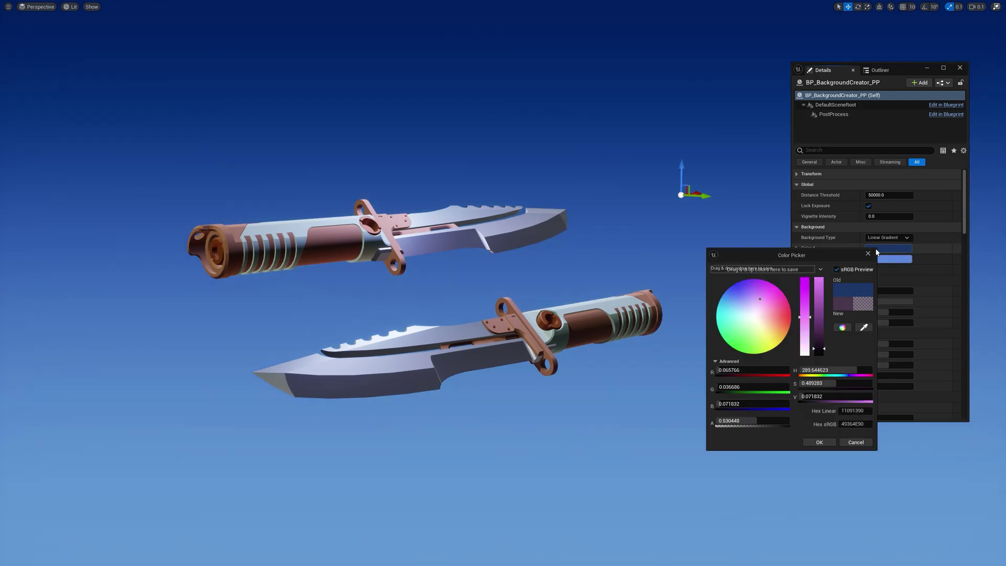
drag(777, 325, 784, 336)
click(814, 442)
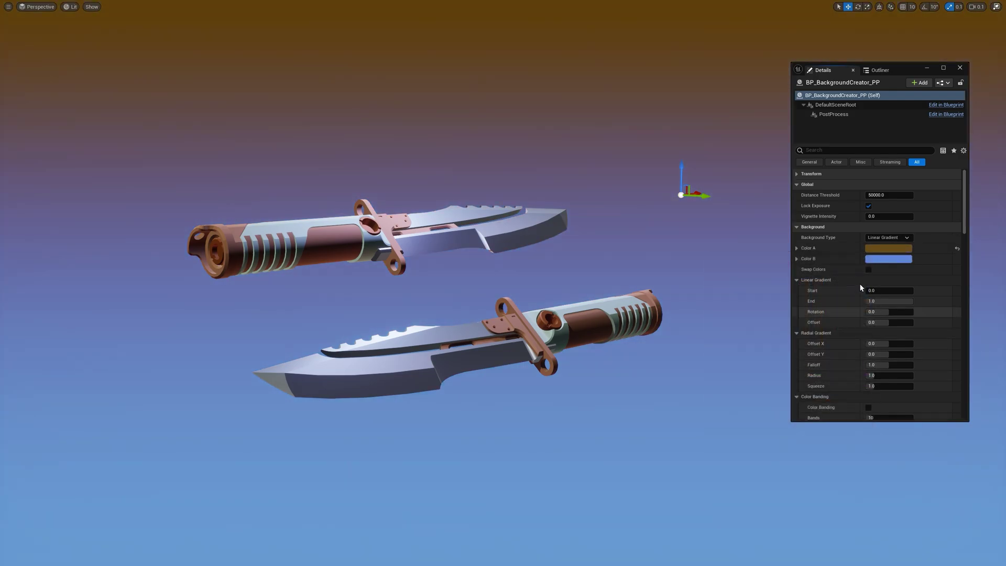
- Change the background's Color B to yellow, sRGB hex DEC34DFF, and toggle Swap Colors on and back off
click(875, 259)
click(775, 347)
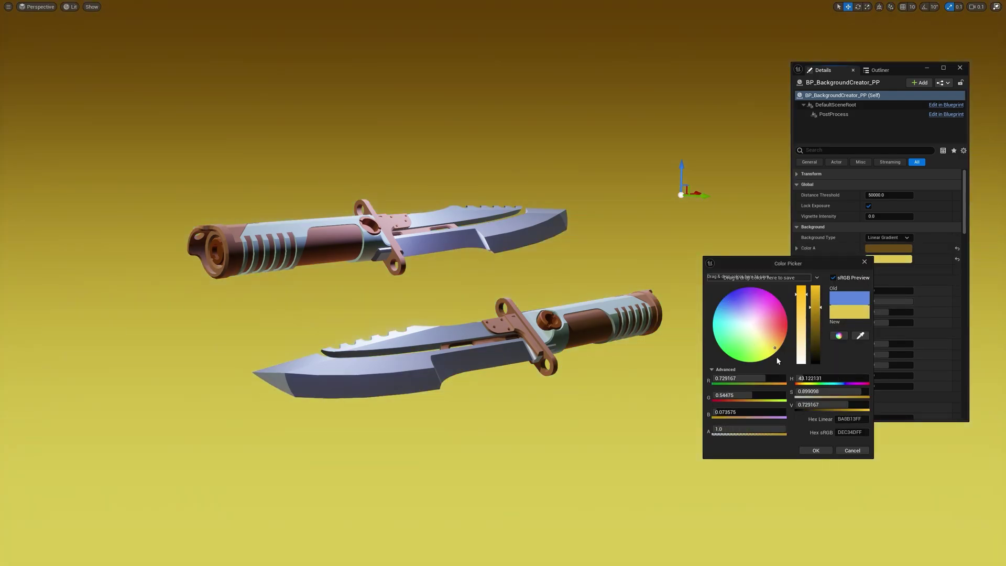
click(810, 448)
click(870, 269)
click(869, 270)
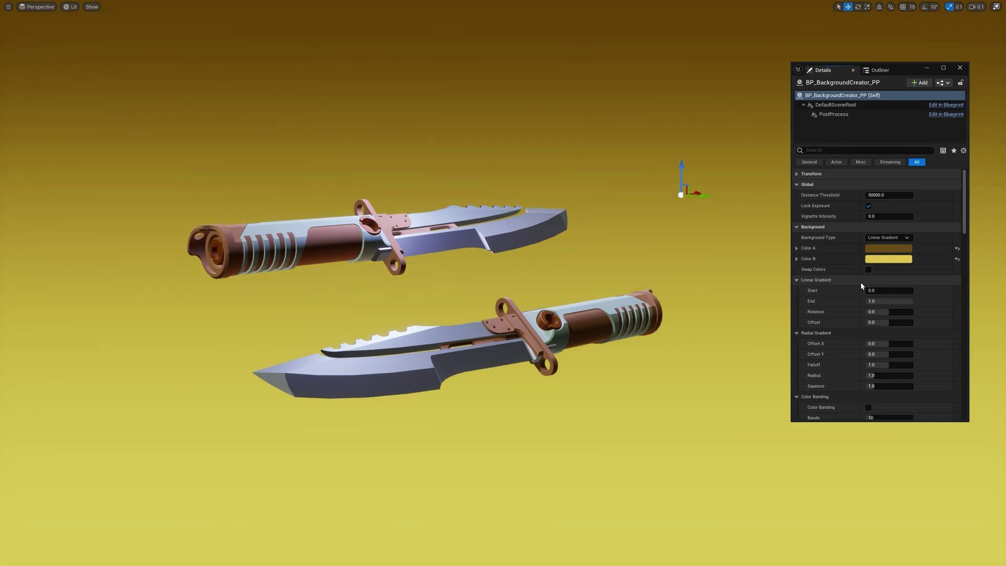
- Set the linear gradient's End to about 0.97, Rotation to 45 and Offset to about 0.1, with Swap Colors enabled
drag(872, 290, 891, 302)
click(891, 312)
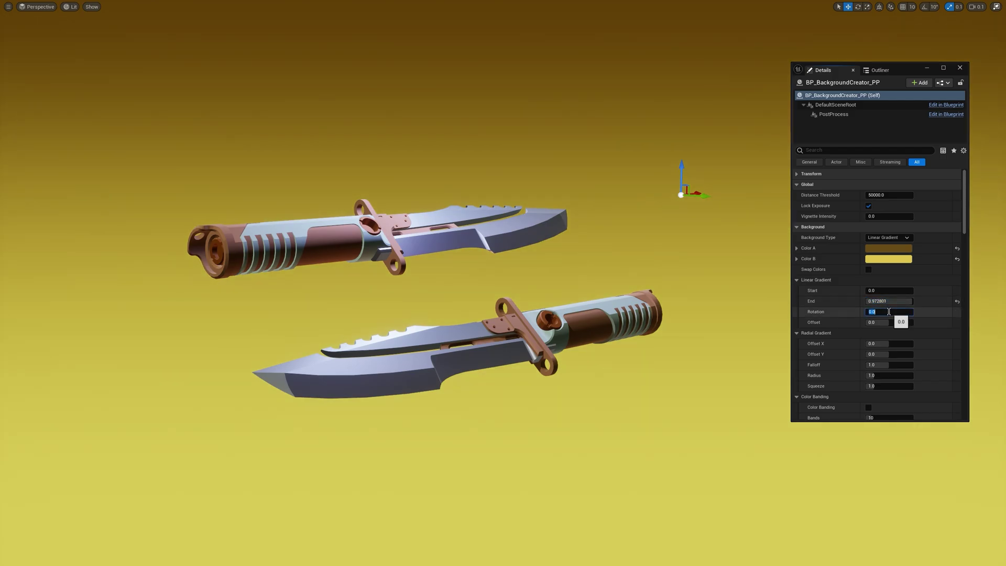
text(45)
key(Return)
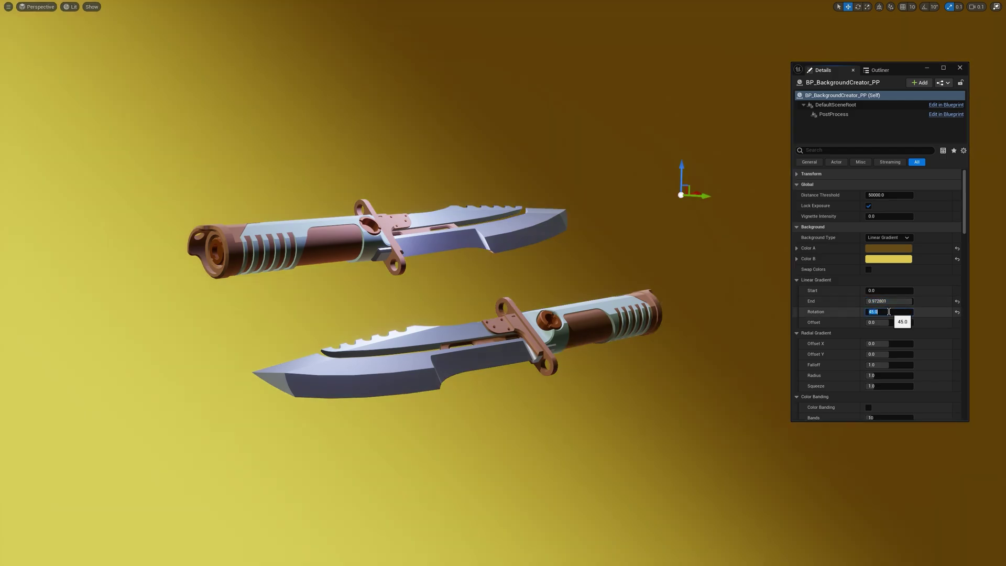
click(868, 270)
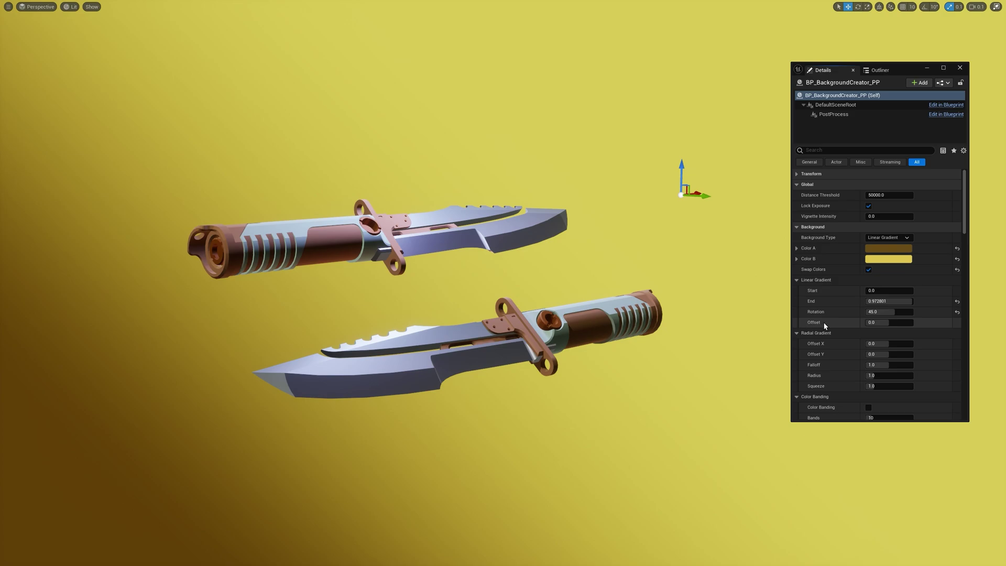
drag(878, 322, 891, 323)
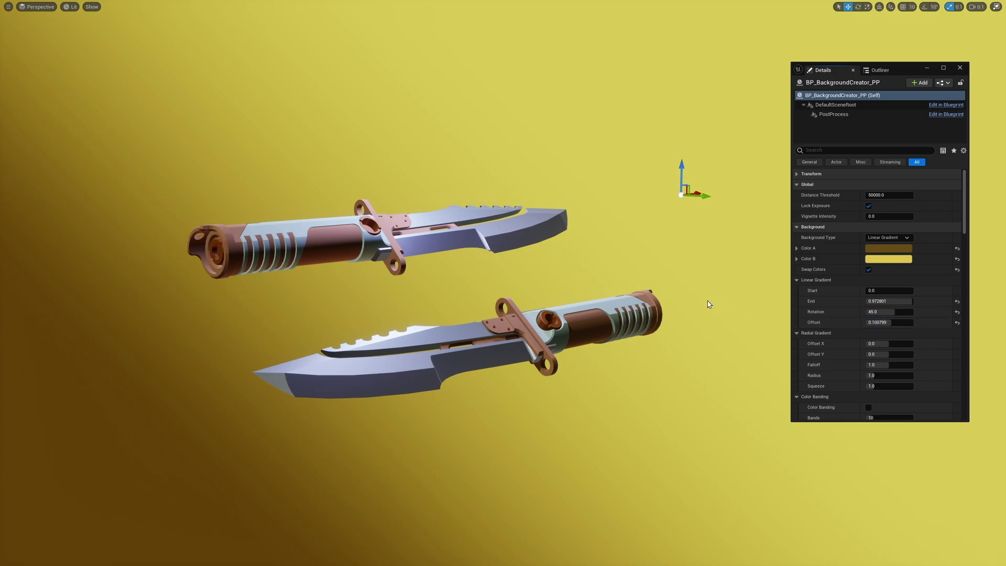
- Clear the selection, reselect the BP_BackgroundCreator_PP actor and bring its settings back up
click(663, 253)
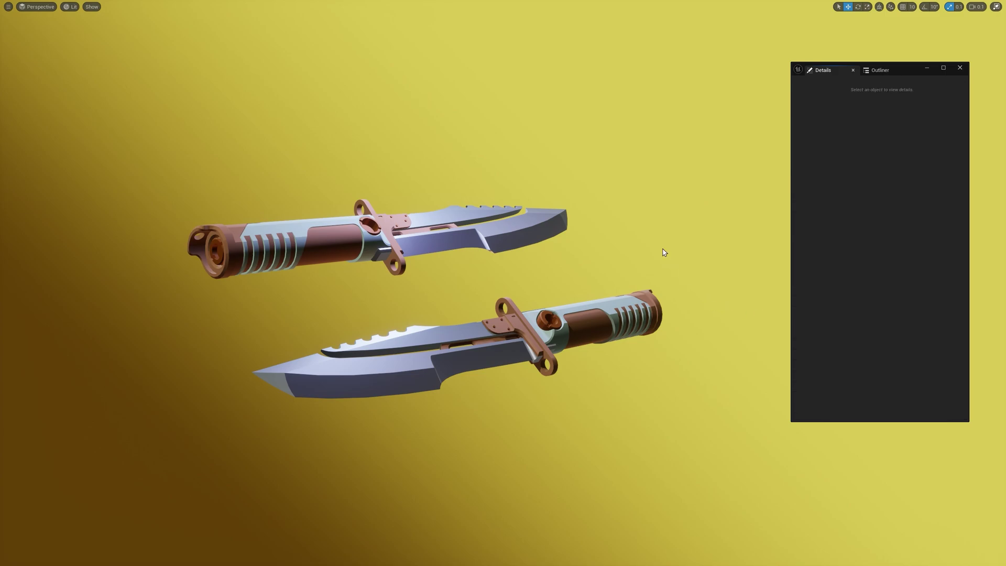
click(876, 70)
click(864, 144)
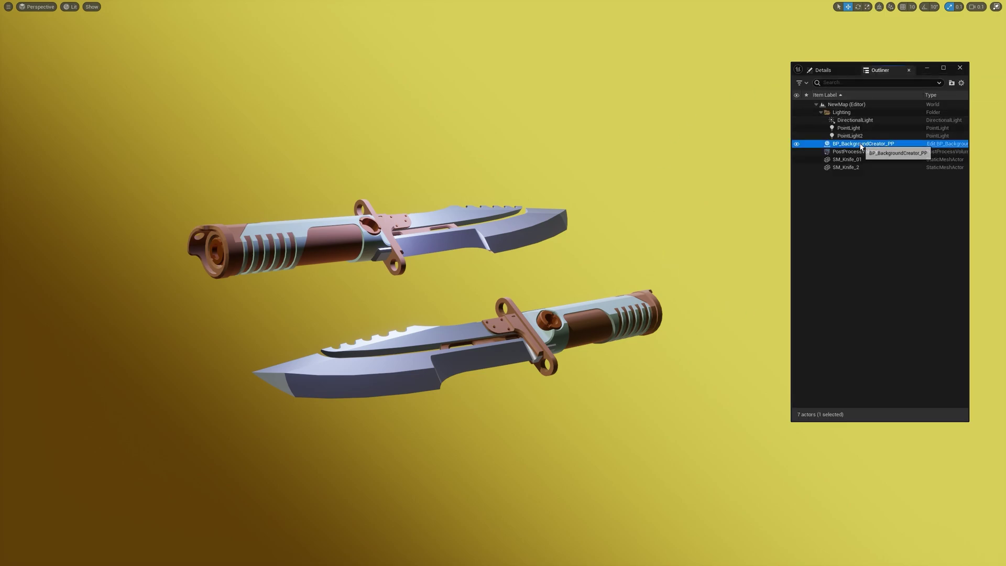
click(831, 71)
- Move the viewport camera around the knives to check how the gradient background behaves
alt+drag(602, 192, 558, 191)
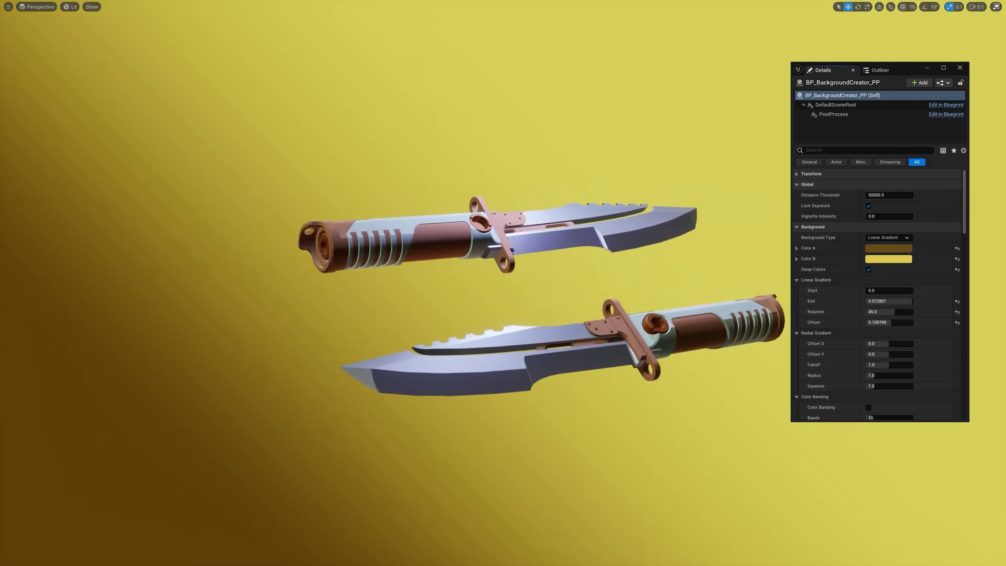
right_drag(558, 192, 655, 220)
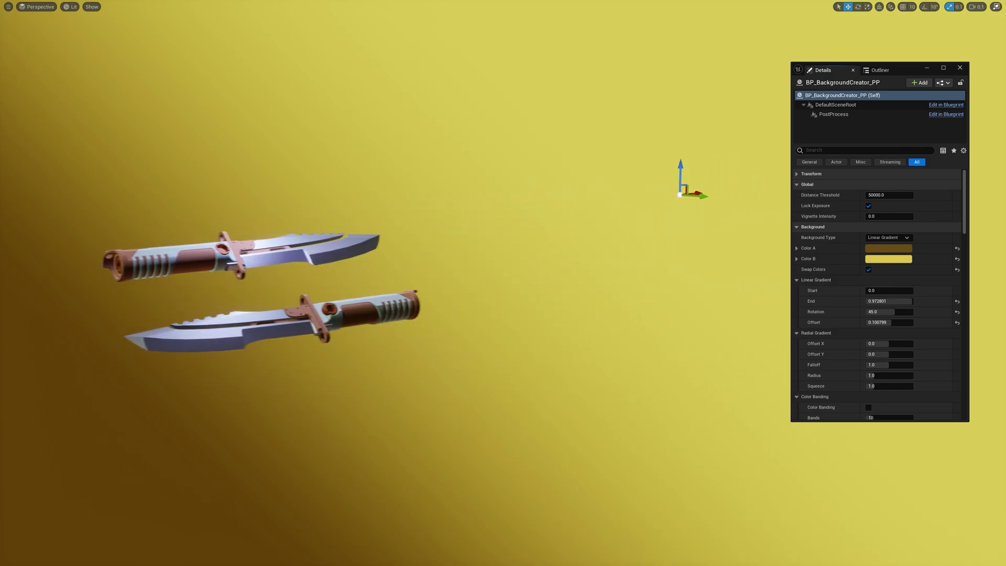
key(a)
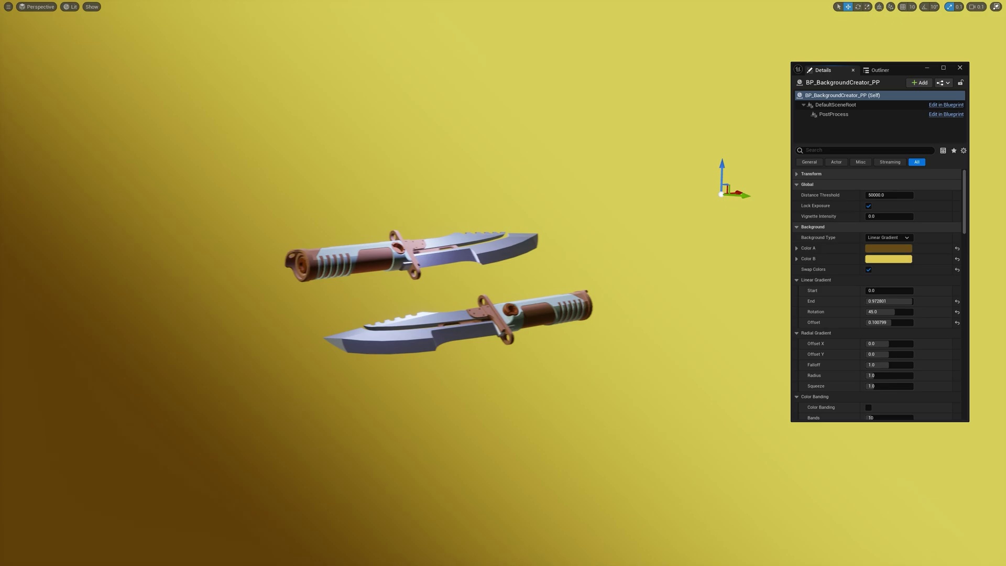
- Fly the camera closer to the two knives and around them to examine the linear gradient from other viewpoints
key(w)
key(e)
key(d)
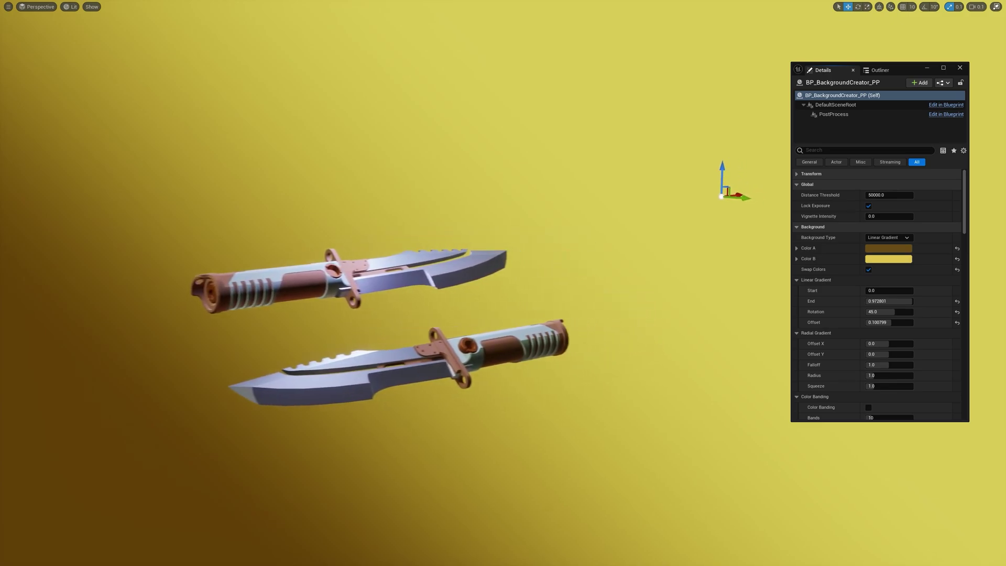
key(w)
key(q)
key(d)
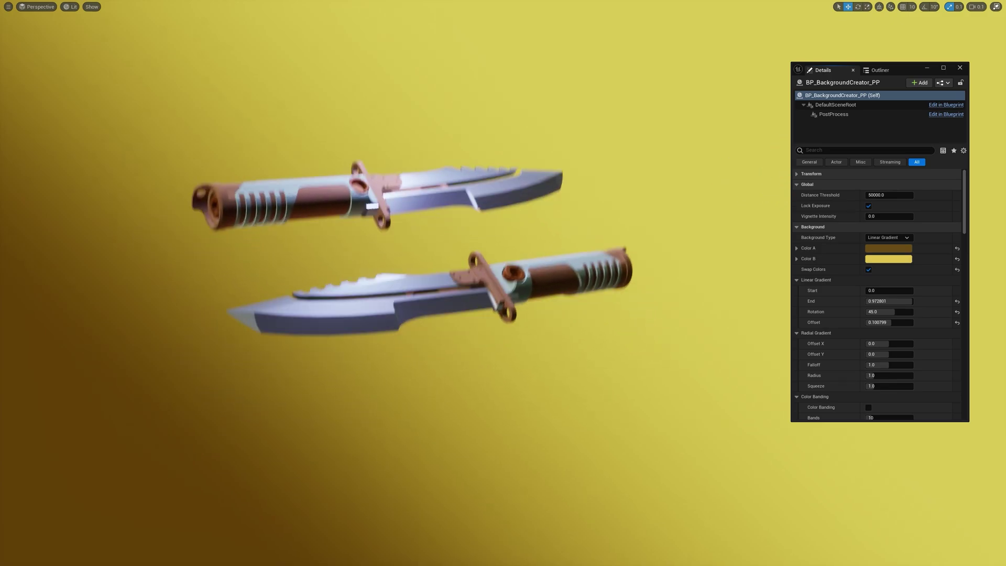
right_drag(619, 195, 603, 192)
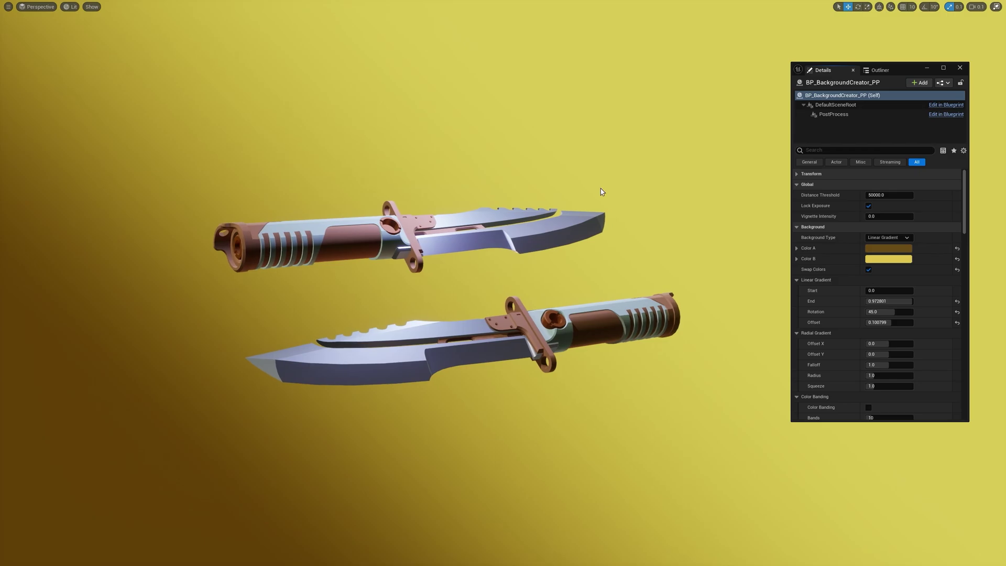
- Switch the Background Type to Radial Gradient and turn off Swap Colors
click(889, 238)
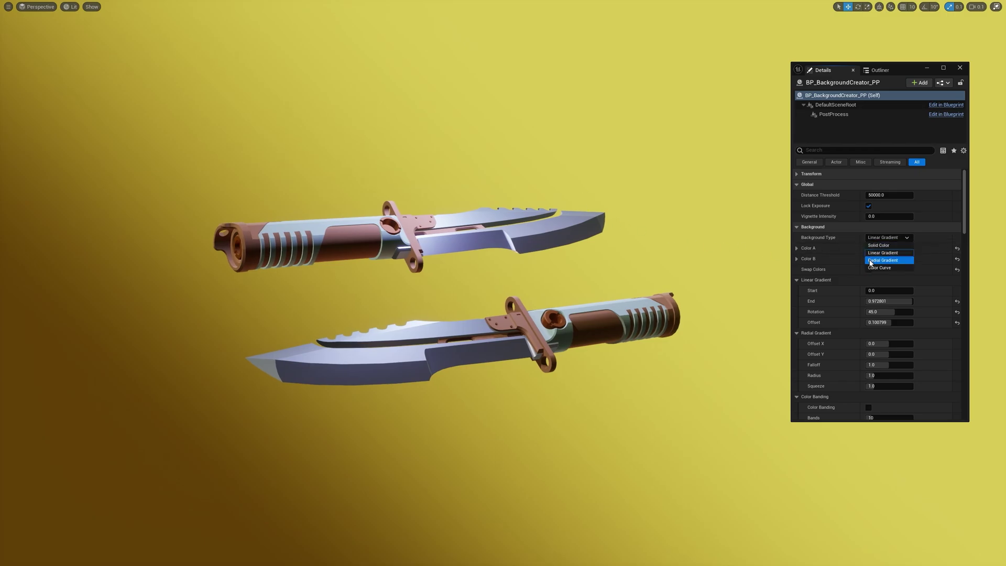
click(895, 263)
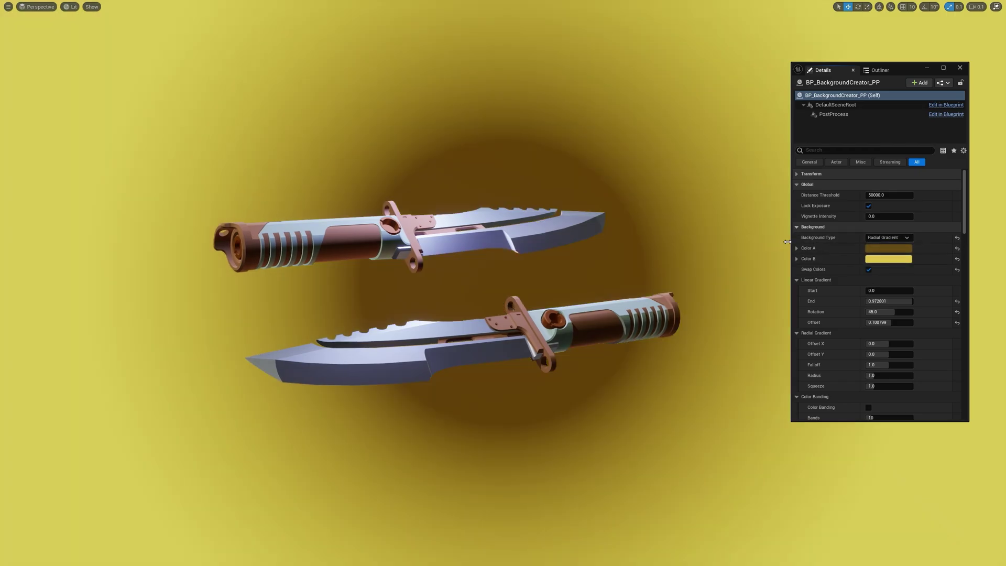
click(868, 270)
- Try a radial gradient Falloff of 0, and set Radius to about 1.5, Squeeze to about 1.62 and Falloff to about 0.42
scroll(920, 325, down, 2)
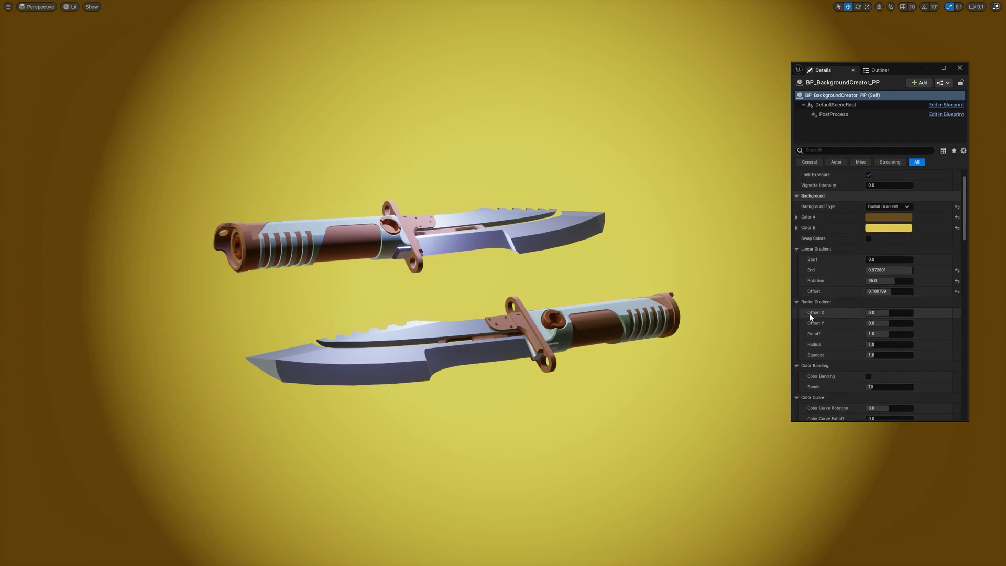
drag(896, 313, 849, 334)
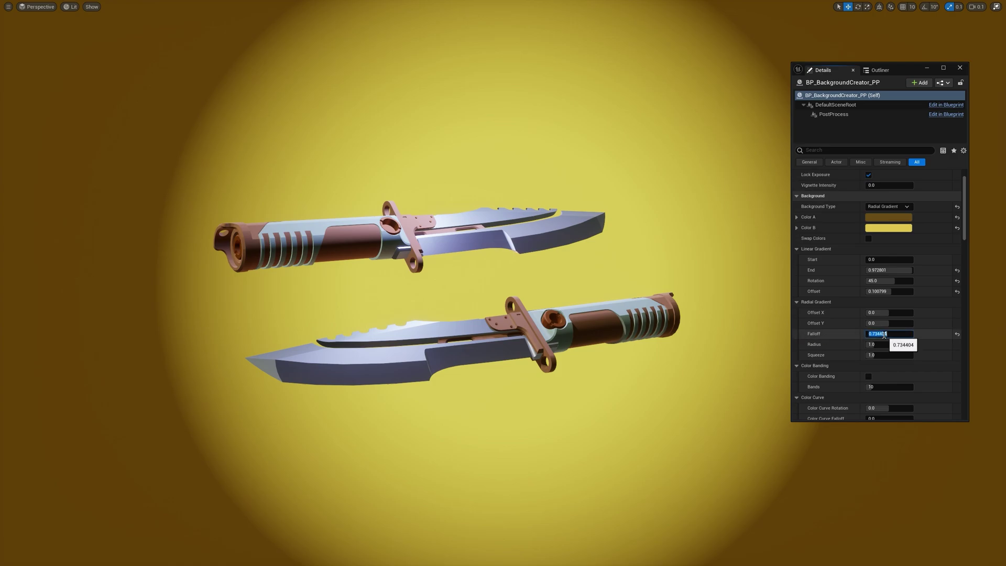
text(0)
key(Return)
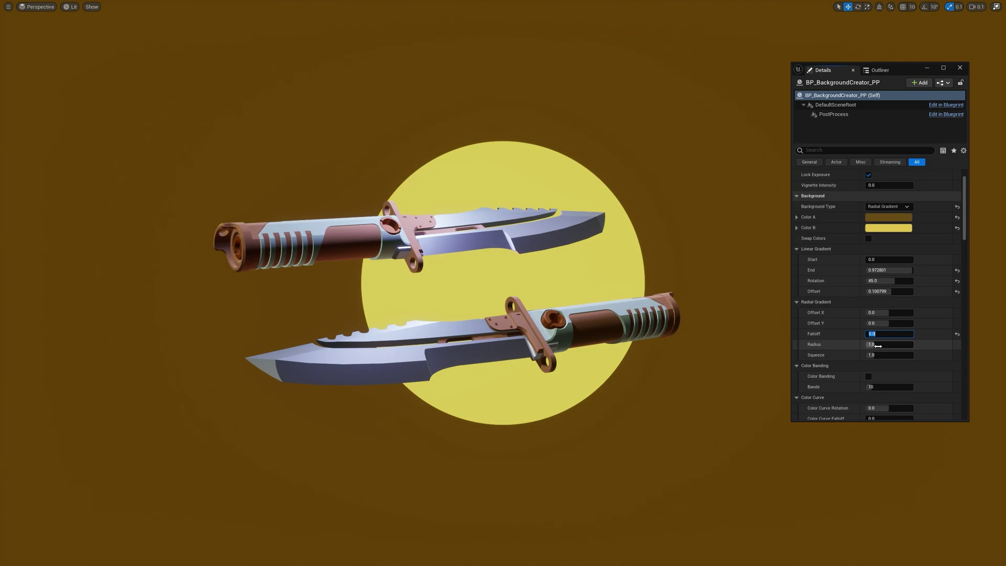
drag(890, 344, 788, 317)
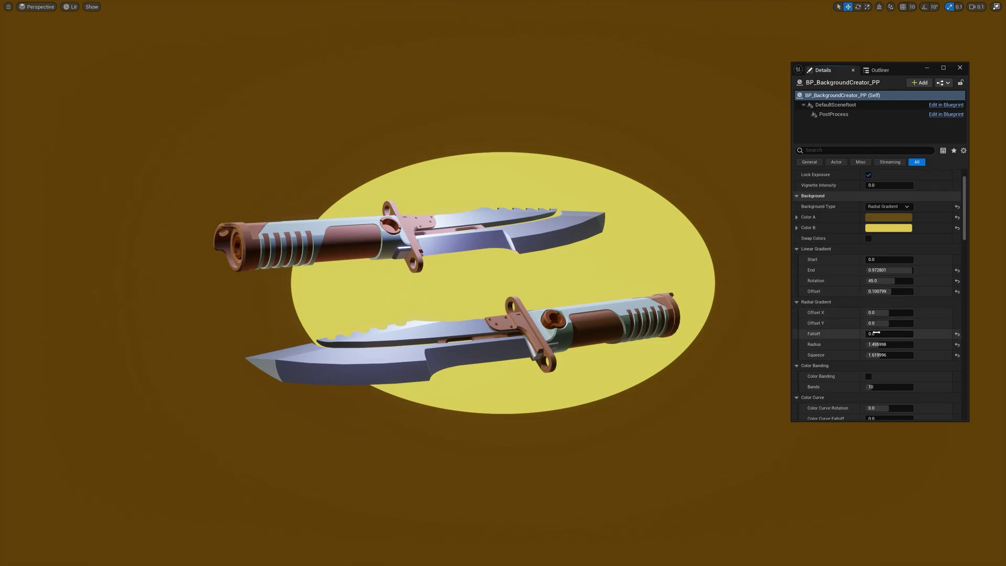
drag(890, 334, 913, 334)
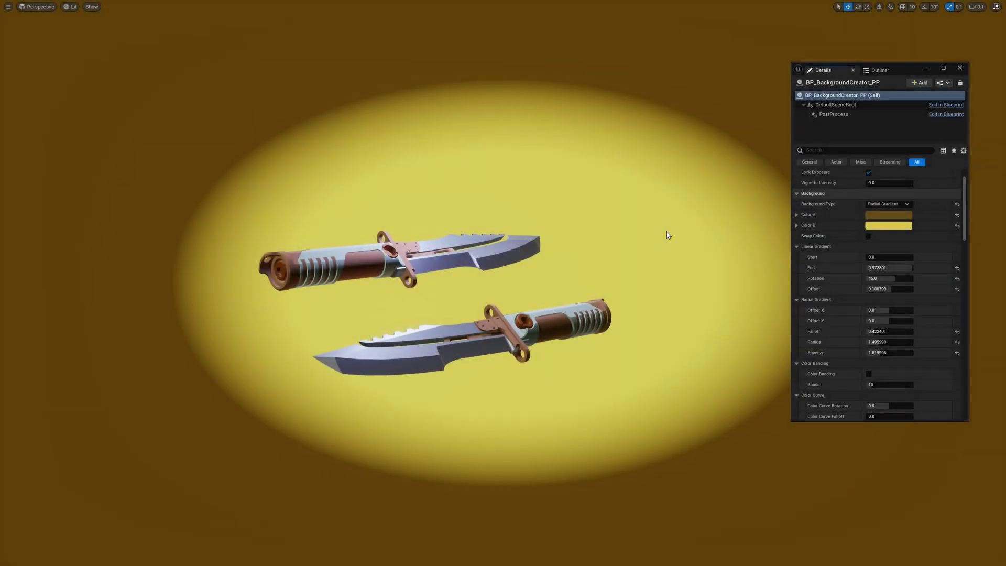
- Switch the Background Type to Color Curve, open the BackgroundCreator_ColorCurve asset to view its color keys, and minimize its editor
click(887, 204)
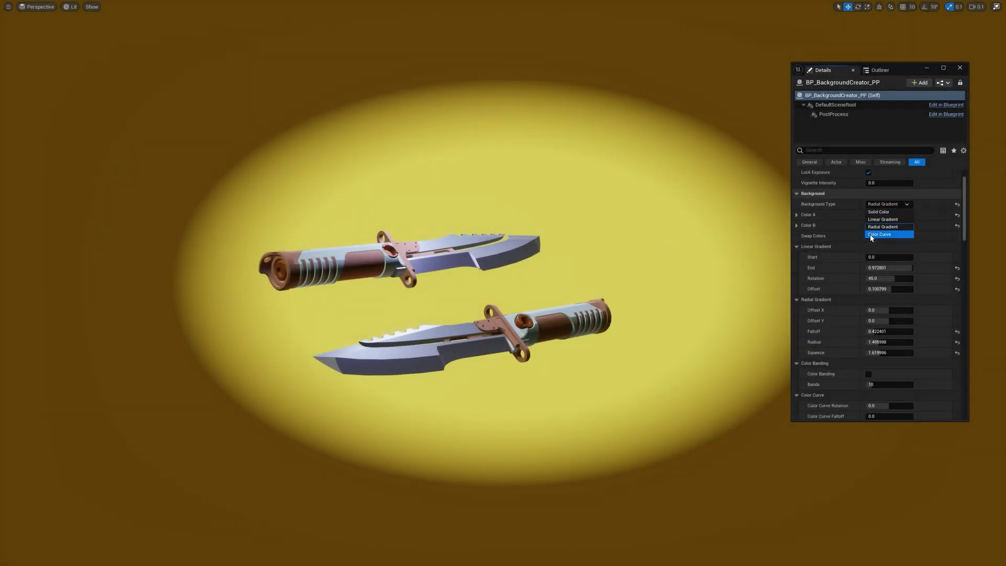
click(872, 234)
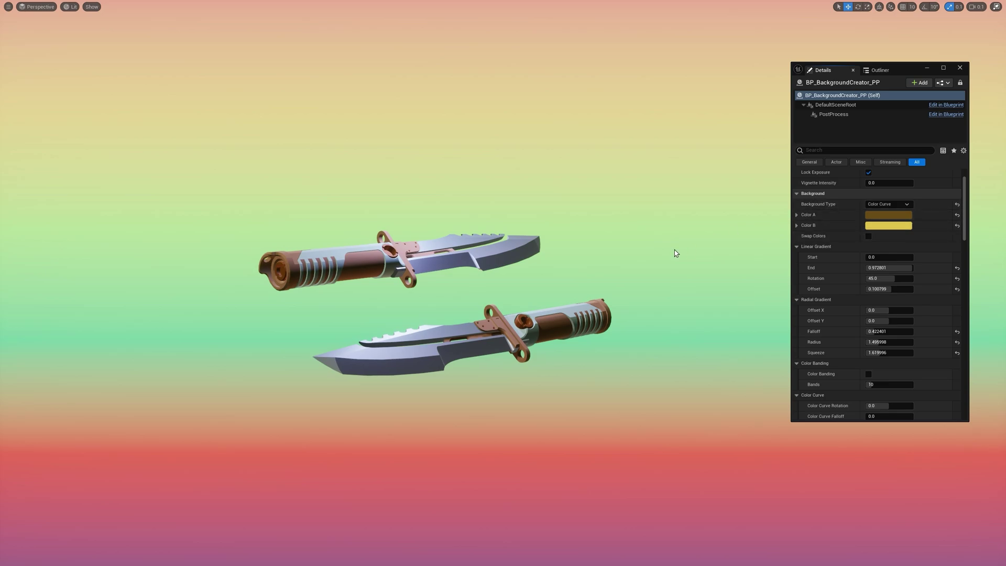
key(ctrl+space)
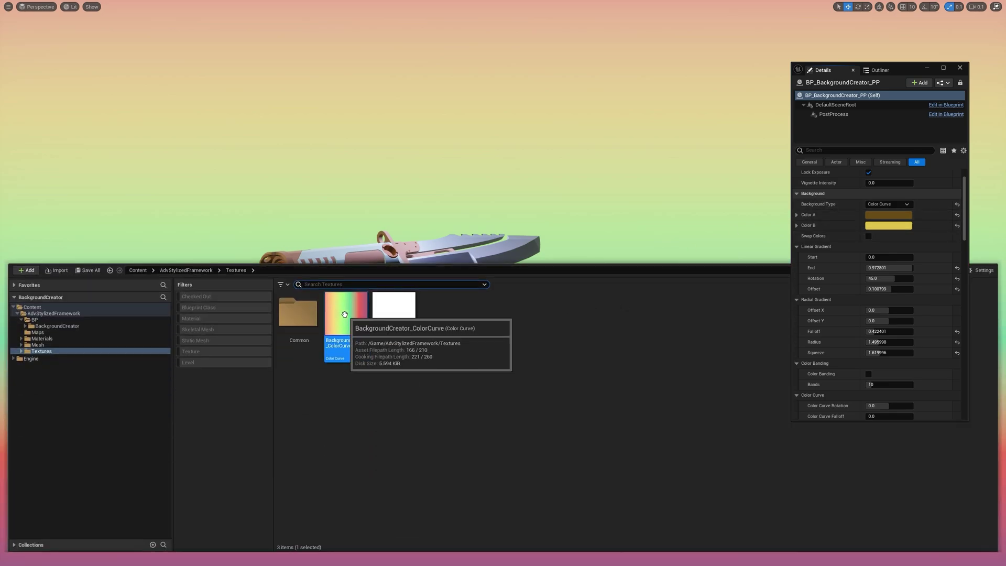
double_click(345, 315)
drag(593, 190, 589, 196)
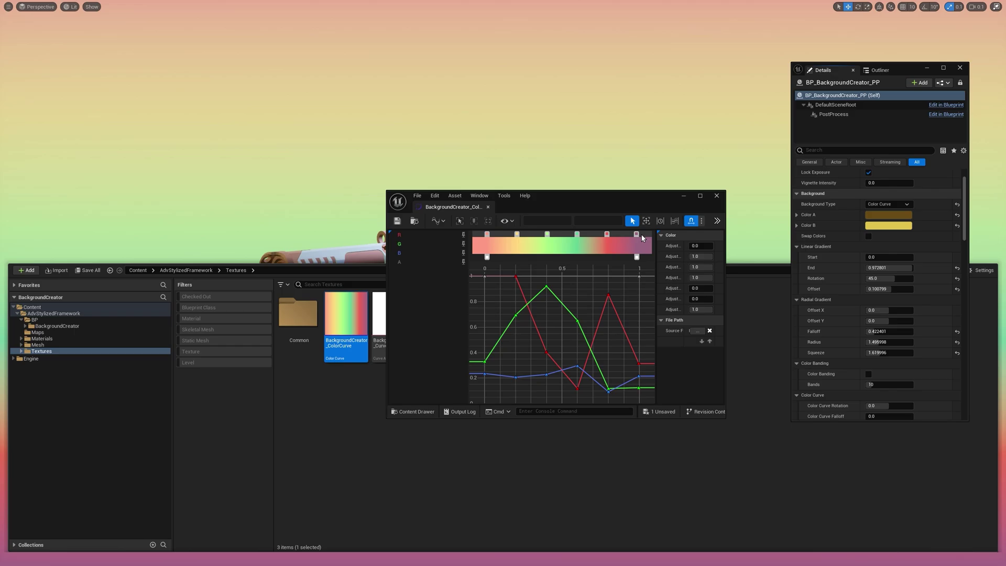
click(684, 195)
- Enable Color Banding and try Bands values of 3 and 20 before setting Bands to 10
right_drag(800, 286, 807, 236)
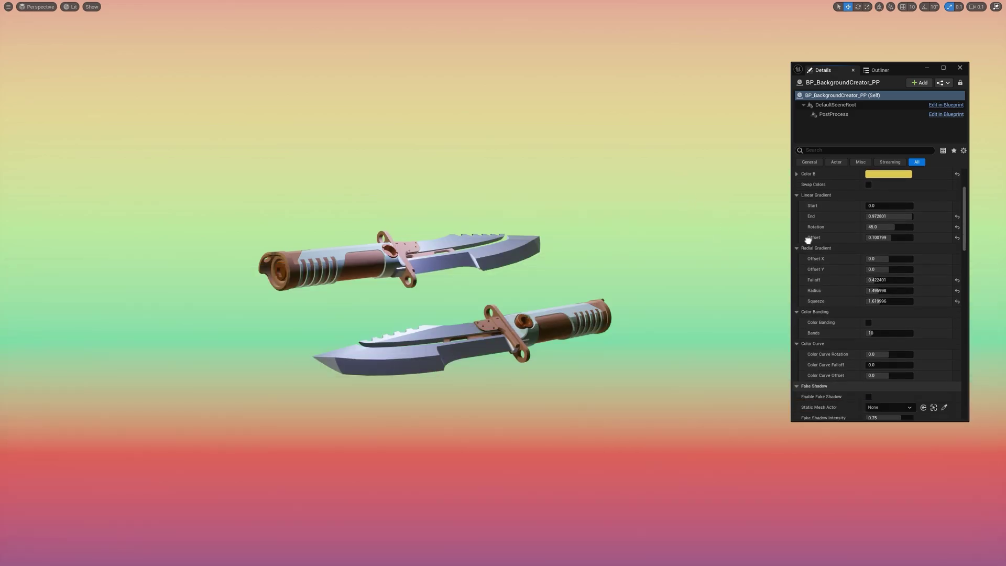
click(869, 322)
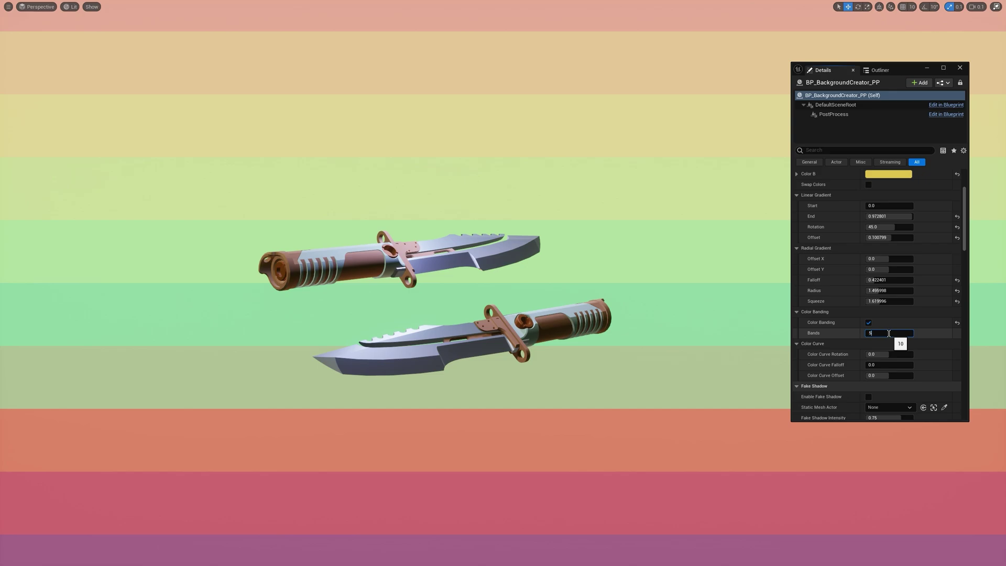
key(Return)
text(3)
key(Return)
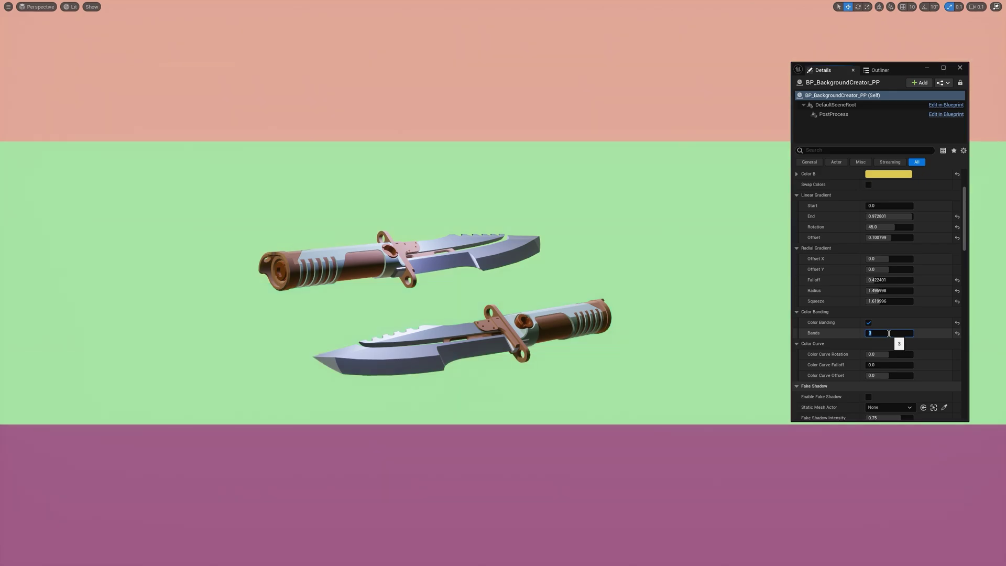
text(20)
key(Return)
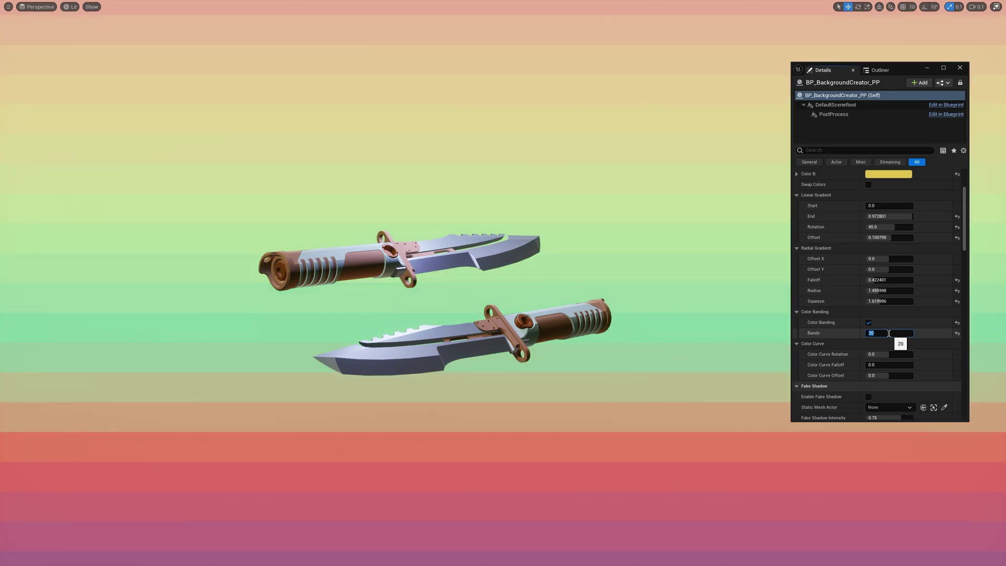
text(10)
key(Return)
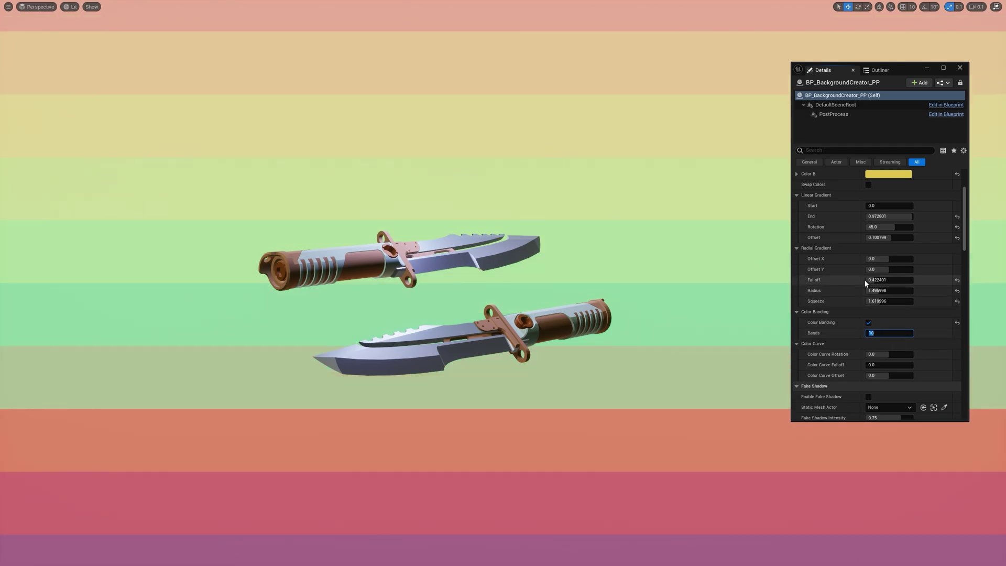
- Preview the color banding with the Linear Gradient and Radial Gradient types, and return the Background Type to Color Curve
scroll(886, 226, up, 2)
click(888, 203)
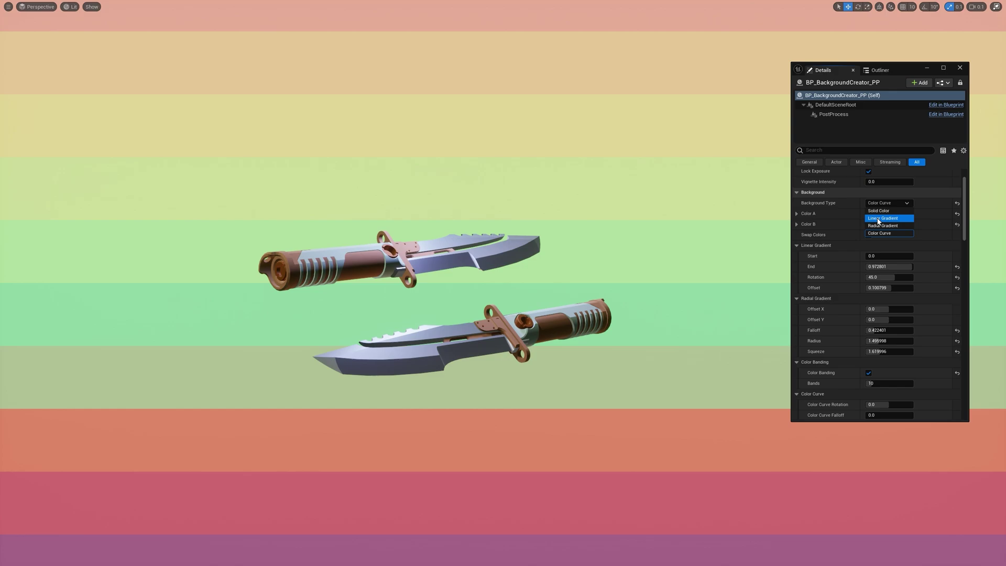
click(883, 218)
click(888, 203)
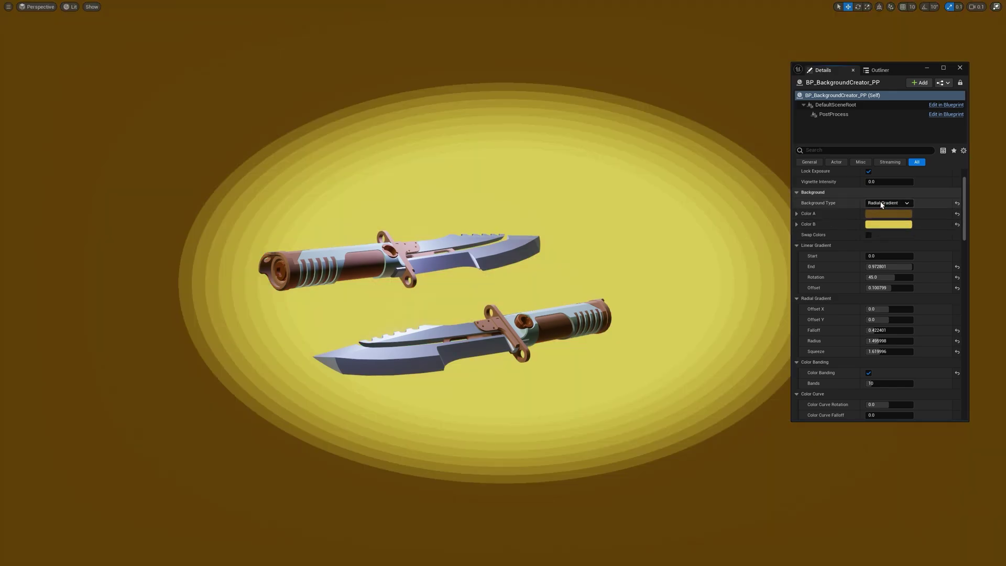
click(883, 203)
click(885, 233)
- Set the Color Curve Rotation to 45
scroll(829, 286, down, 5)
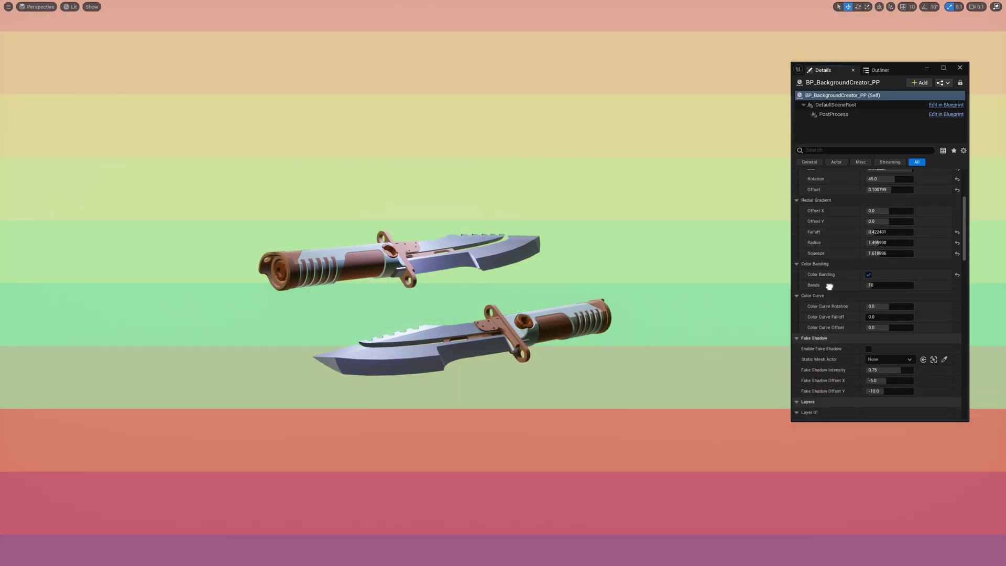
scroll(830, 286, down, 3)
scroll(810, 275, up, 2)
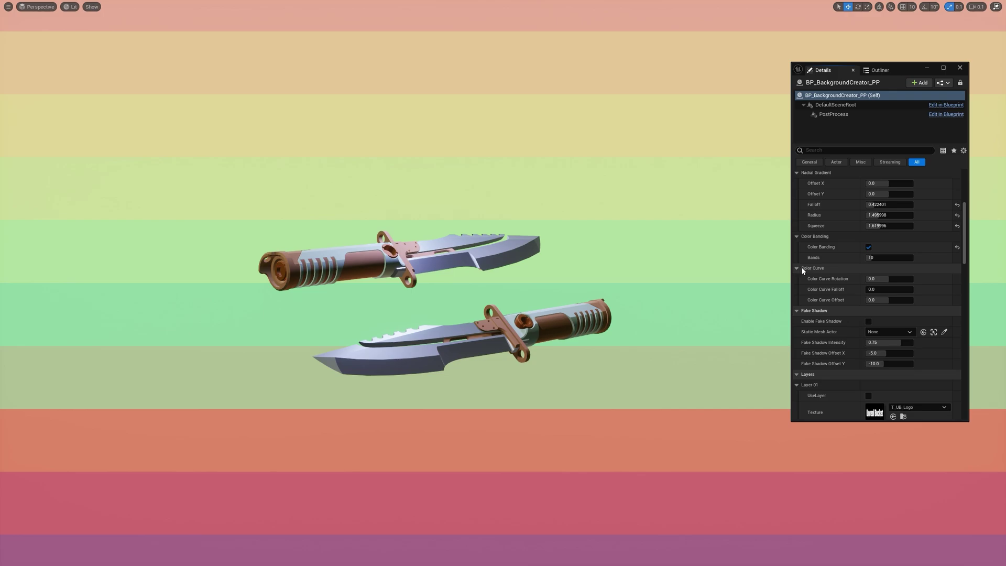
click(885, 278)
text(45)
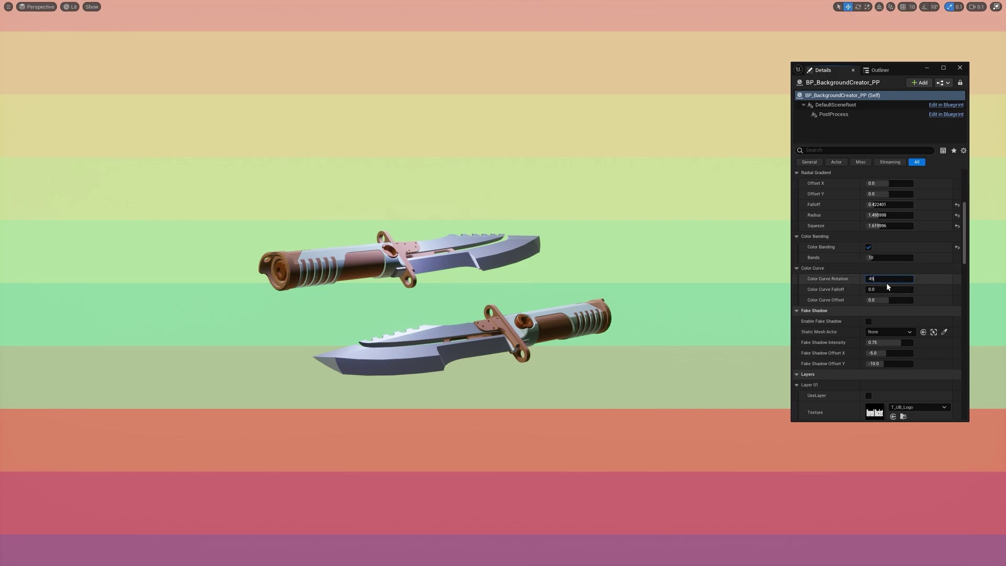
key(Return)
- Set the Color Curve Falloff to 0.1576 and the Color Curve Offset to about 0.056
click(890, 289)
text(0.0312)
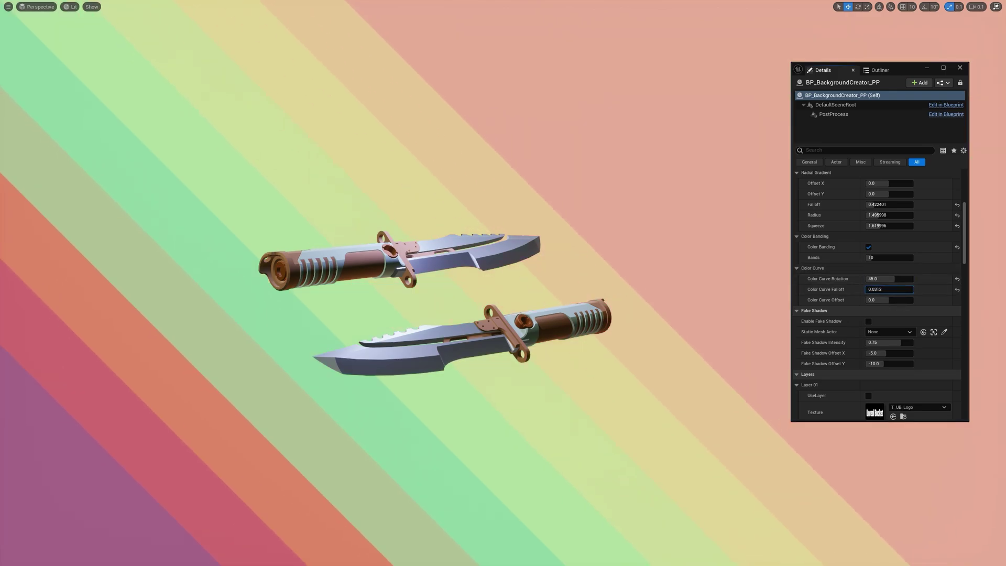
drag(869, 289, 888, 300)
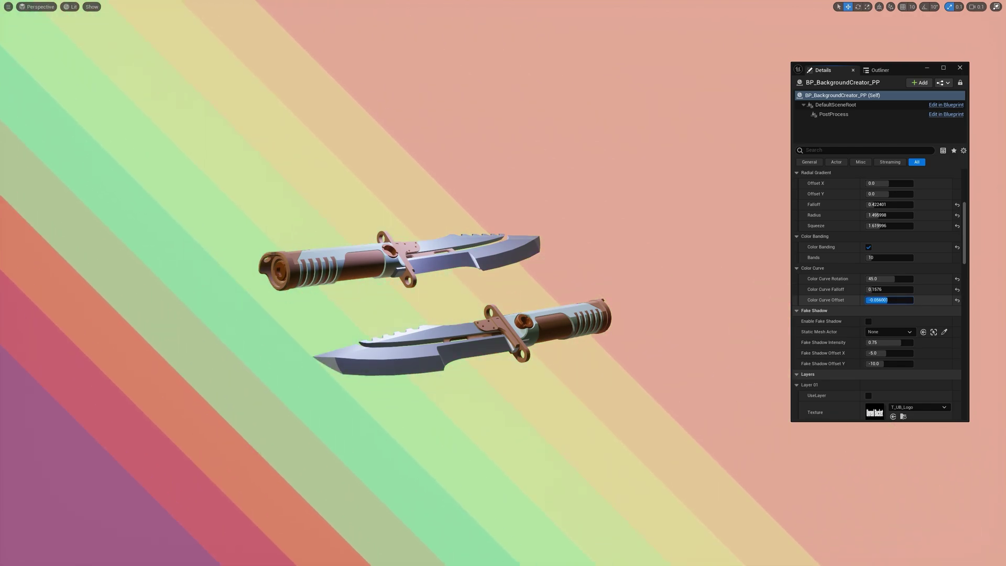
text(0.056)
key(Return)
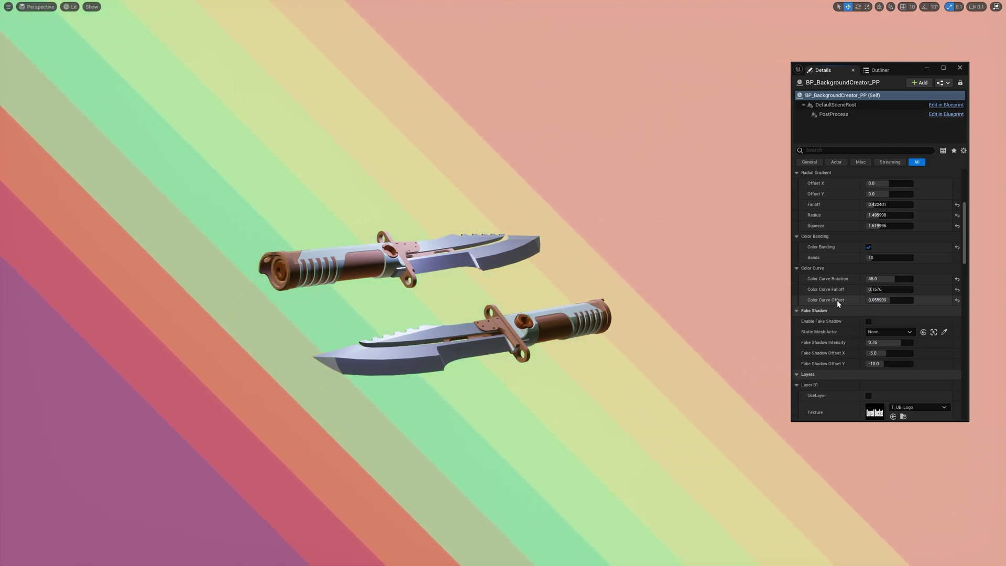
- Switch the Background Type back to Linear Gradient
scroll(838, 300, up, 5)
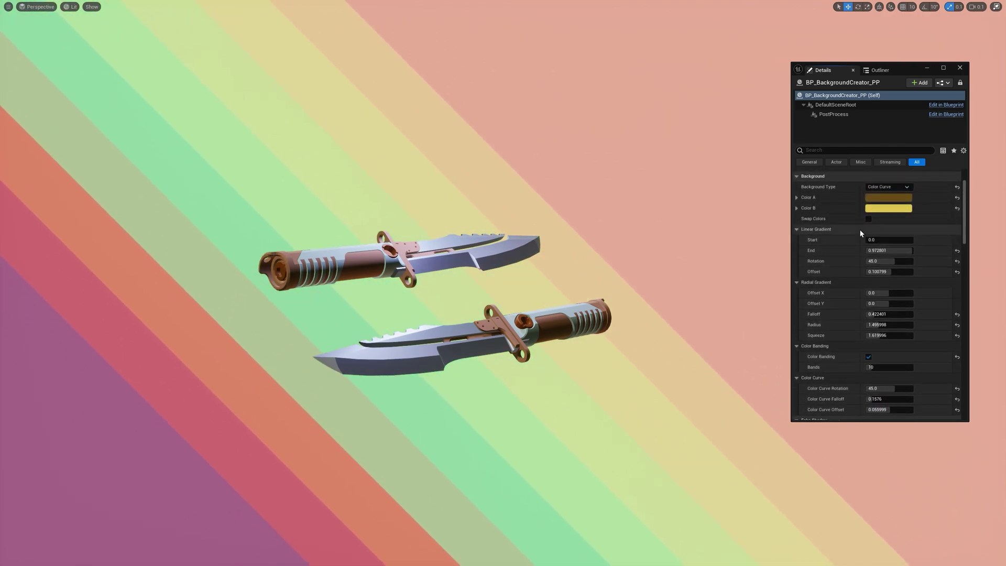
click(890, 187)
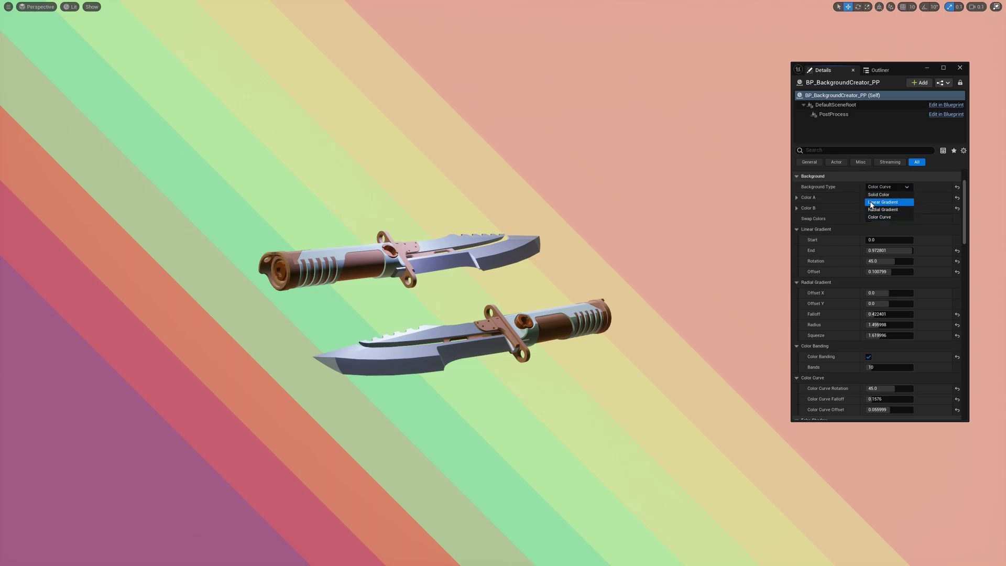
click(871, 203)
- Enable Fake Shadow and pick the upper knife, SM_Knife_2, from the scene as its Static Mesh Actor
scroll(818, 294, down, 2)
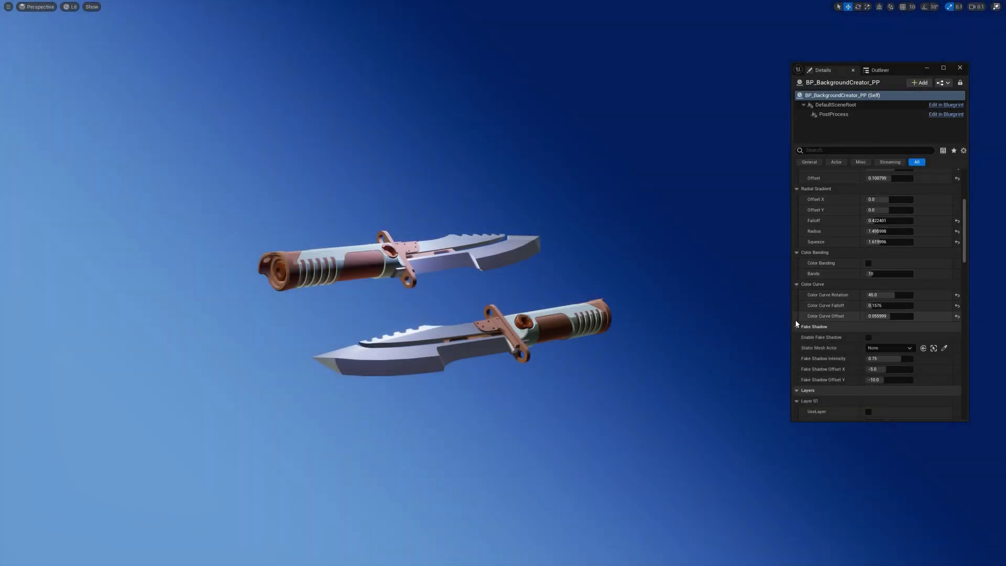
click(866, 338)
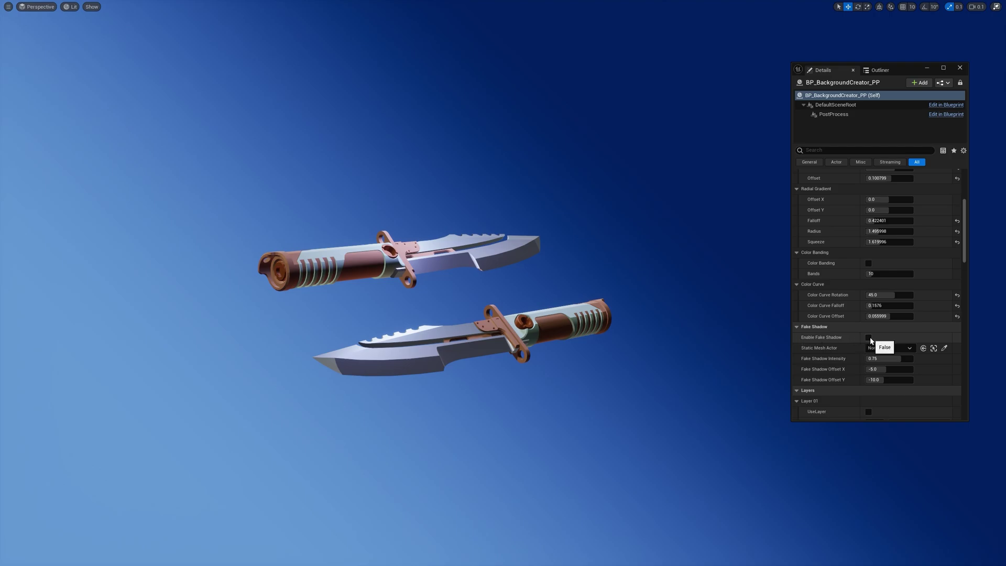
click(946, 349)
click(493, 259)
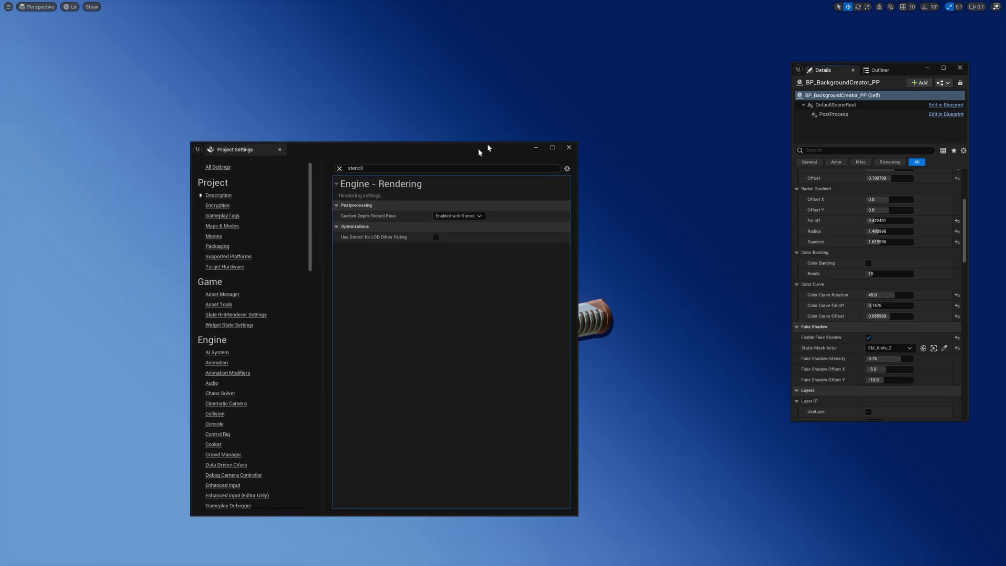
- In the project's rendering settings, choose Enabled with Stencil for the Custom Depth-Stencil Pass
drag(478, 148, 521, 111)
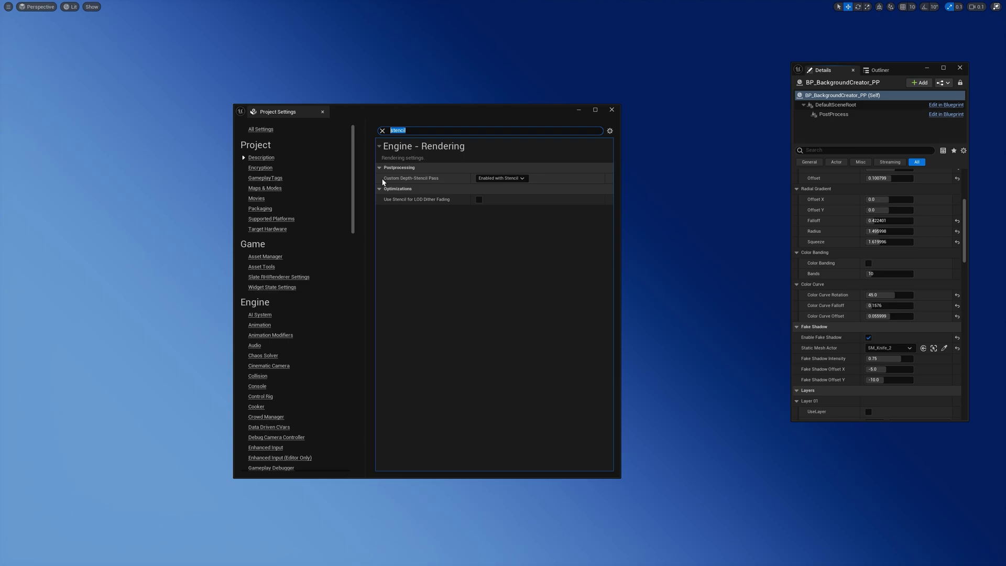
click(502, 179)
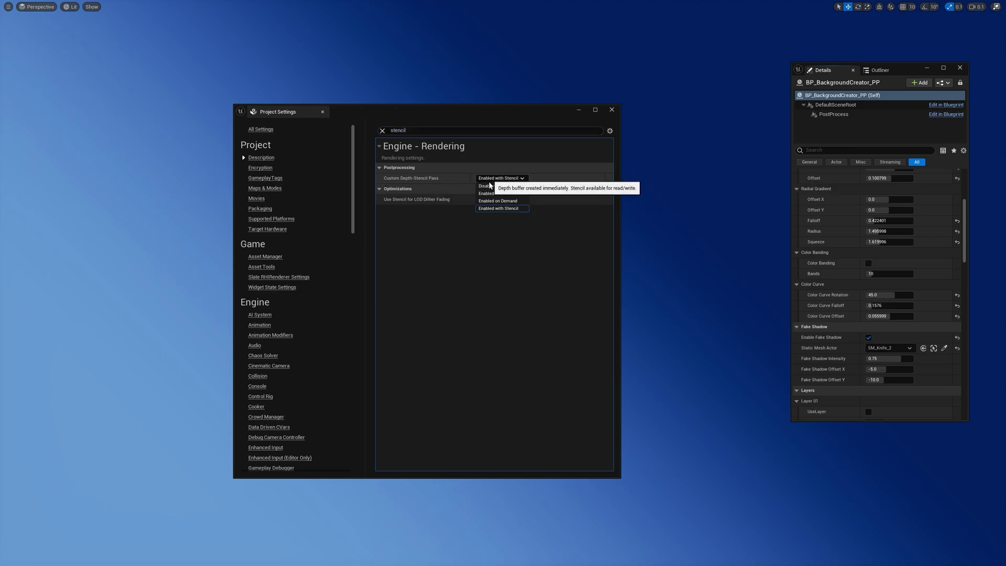
click(505, 205)
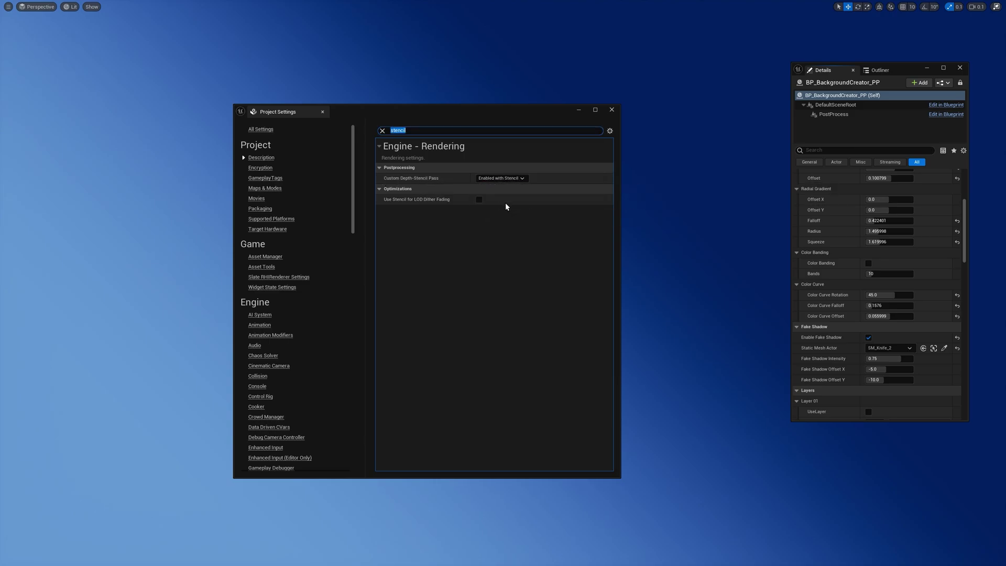
- Put the project settings window away and try out other Fake Shadow Intensity and offset values
click(578, 111)
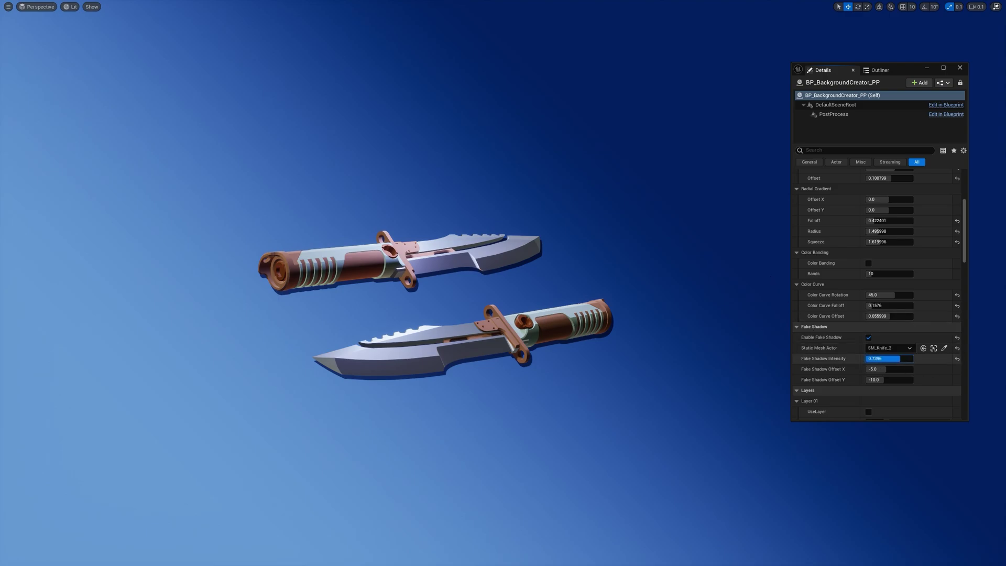
drag(900, 359, 881, 379)
key(ctrl+z)
key(ctrl+z)
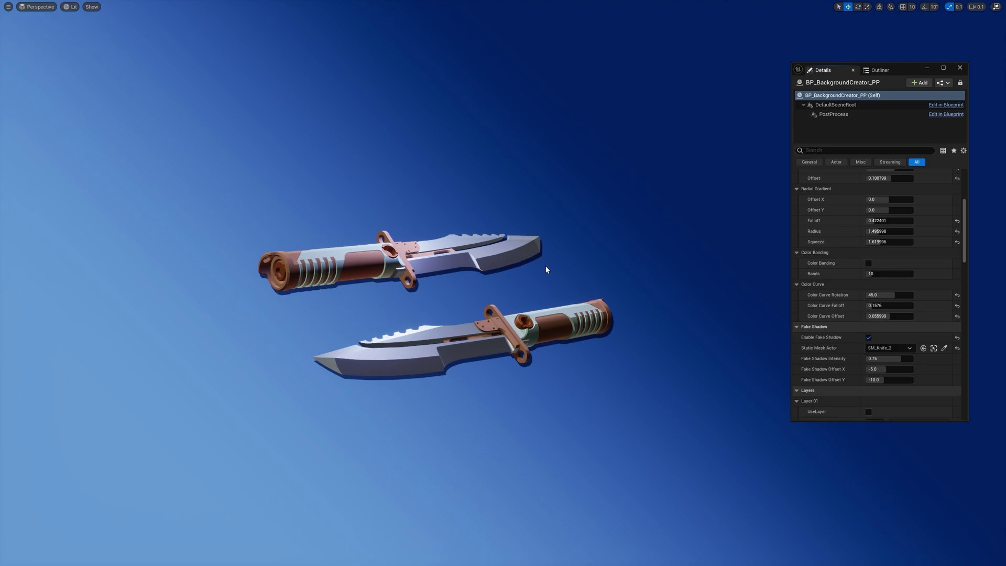
- Hide PointLight, PointLight2 and DirectionalLight in the level to check the fake shadow without scene lighting
click(880, 73)
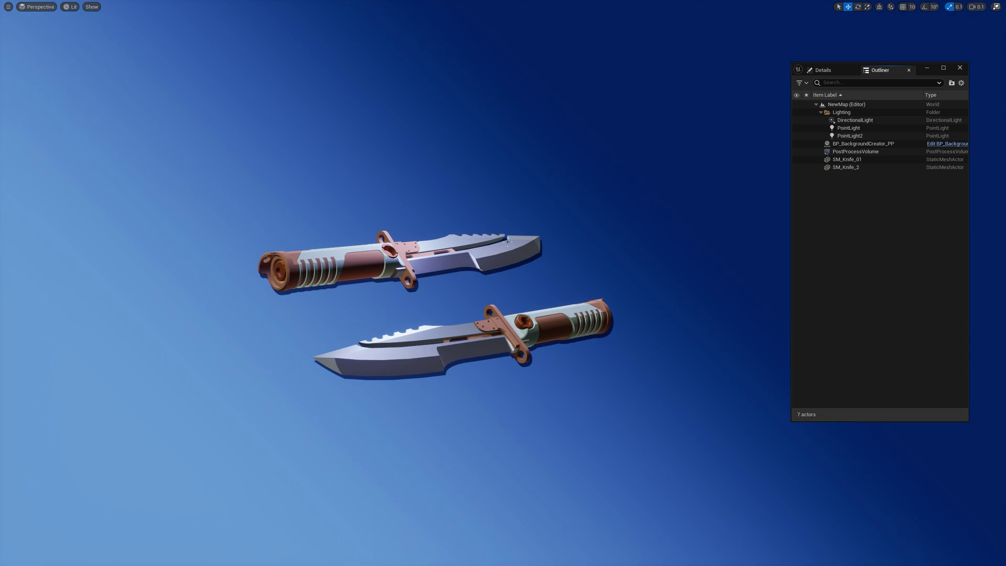
click(796, 128)
click(797, 136)
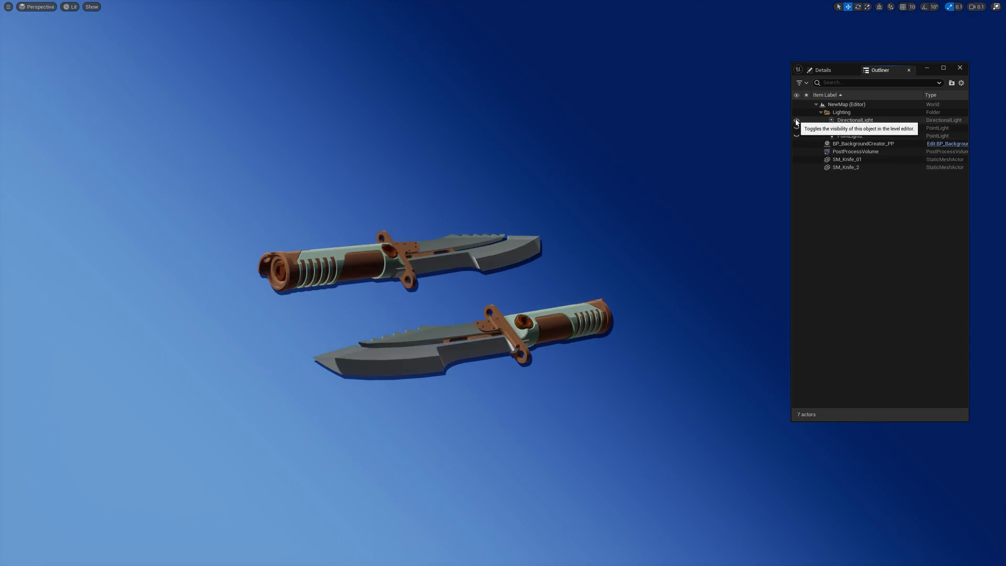
click(797, 120)
right_drag(503, 283, 240, 370)
right_drag(407, 277, 639, 207)
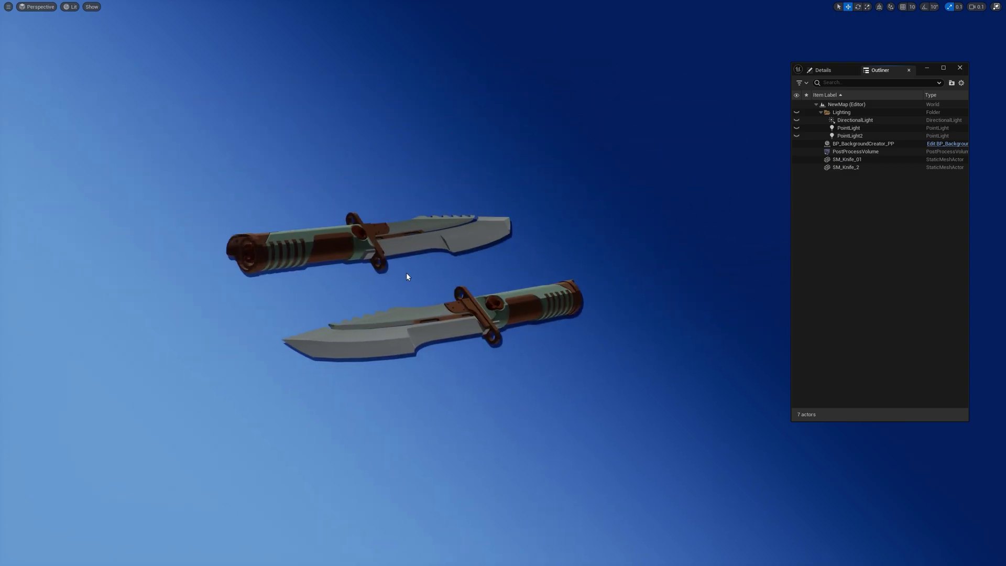
- Make DirectionalLight, PointLight and PointLight2 visible again
click(796, 120)
click(796, 128)
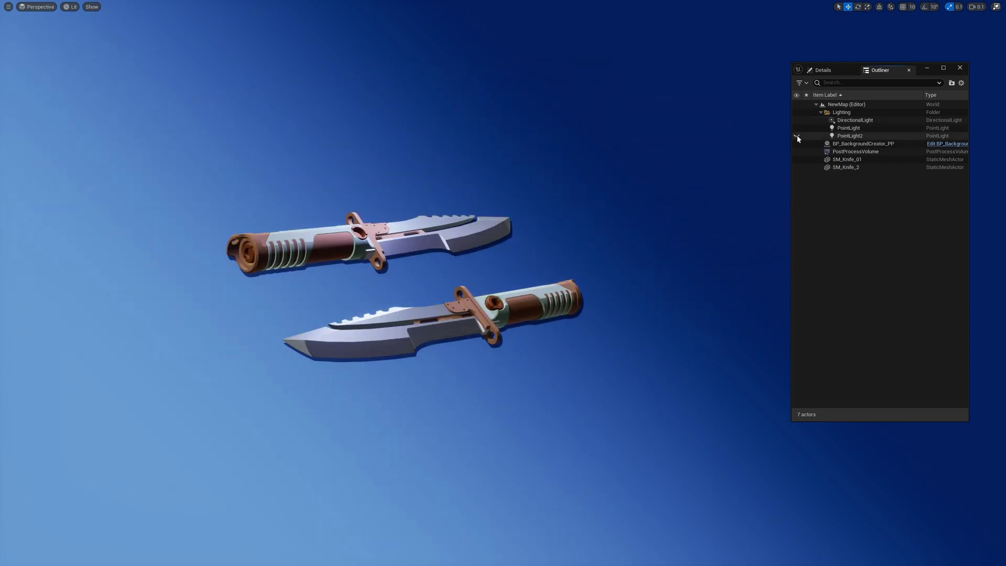
click(797, 136)
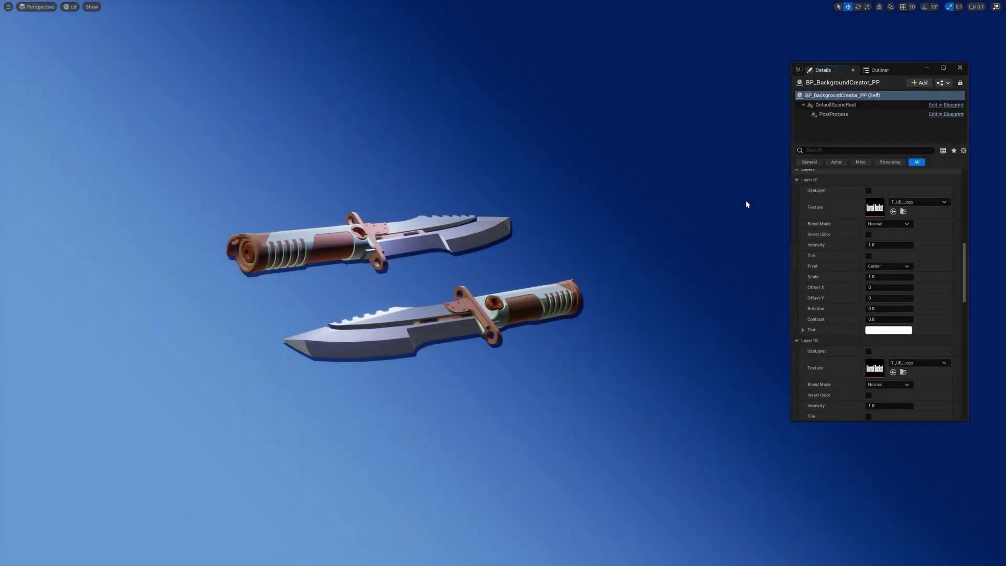
- Enable Layer 01 of the background blueprint and set its texture to T_Pattern_08_Mask
scroll(848, 221, up, 2)
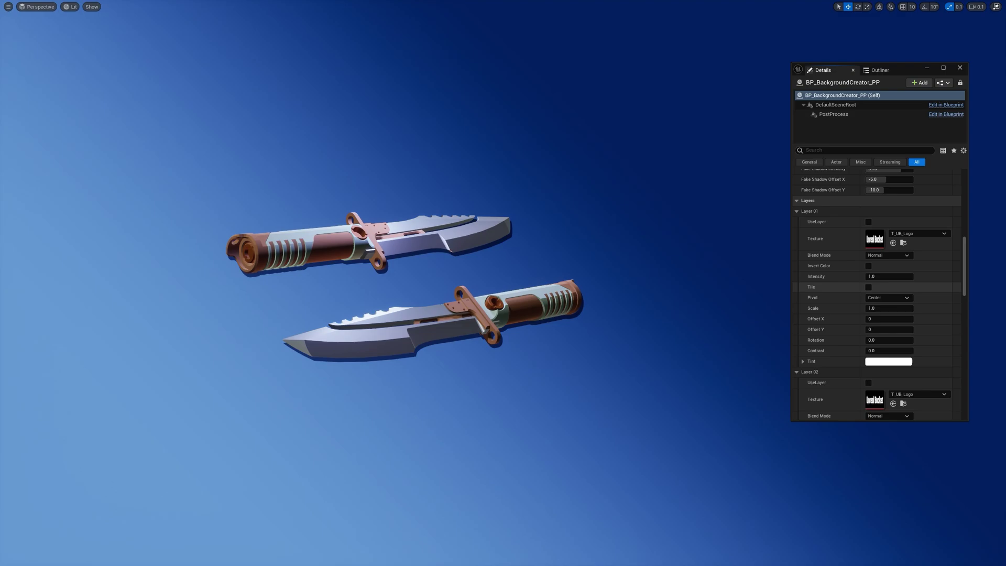
scroll(830, 252, down, 2)
scroll(831, 251, down, 10)
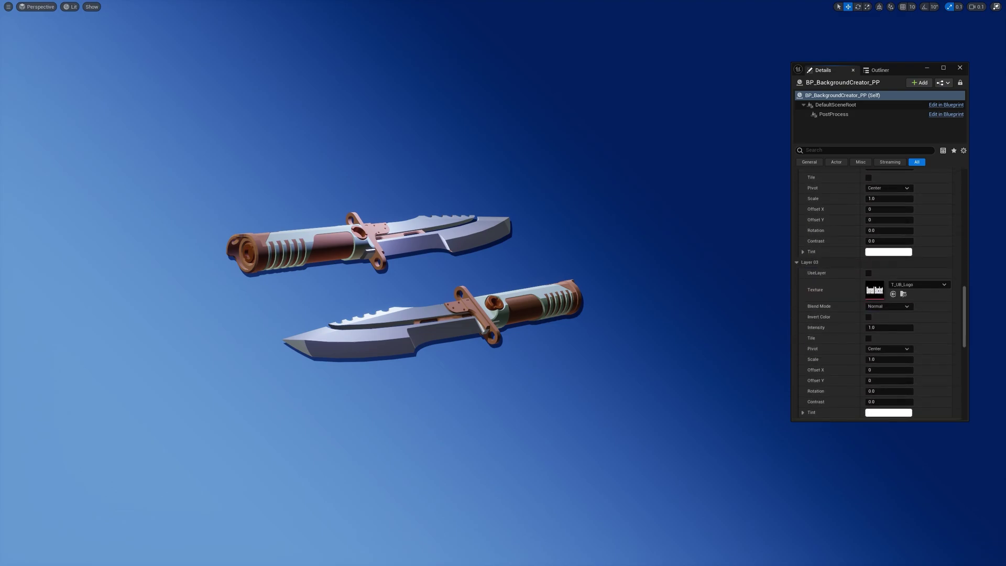
scroll(834, 220, up, 8)
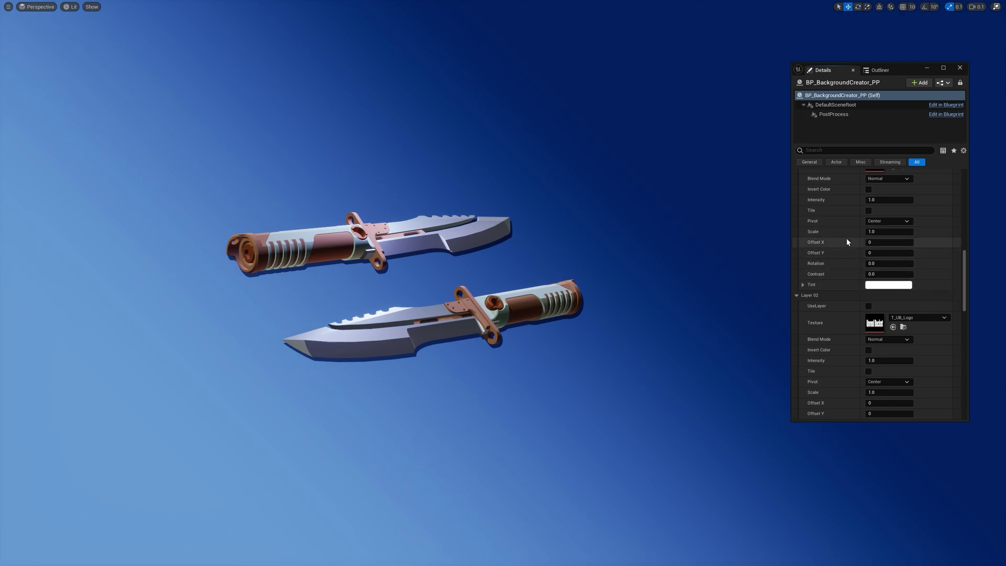
scroll(839, 272, up, 2)
scroll(834, 262, up, 1)
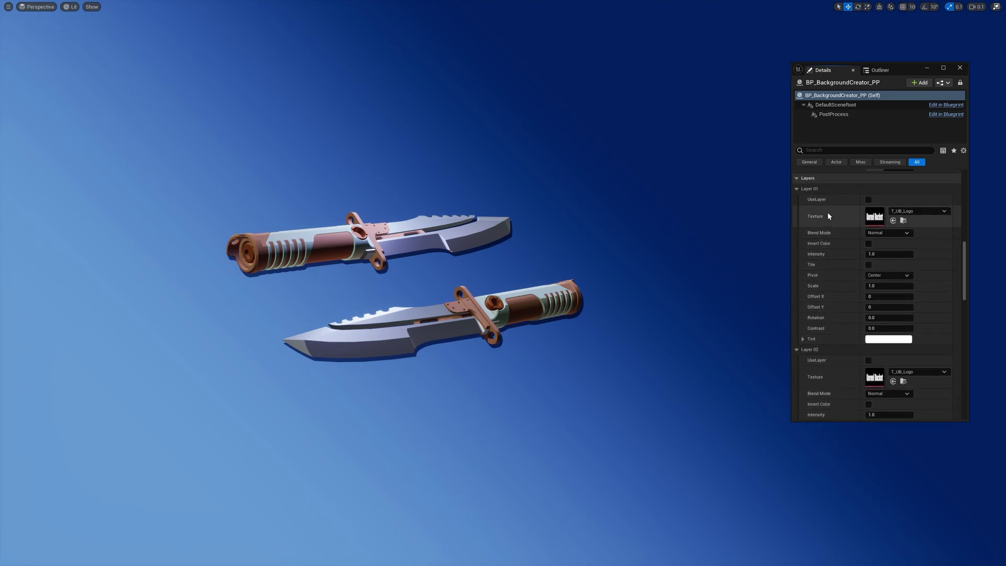
click(869, 199)
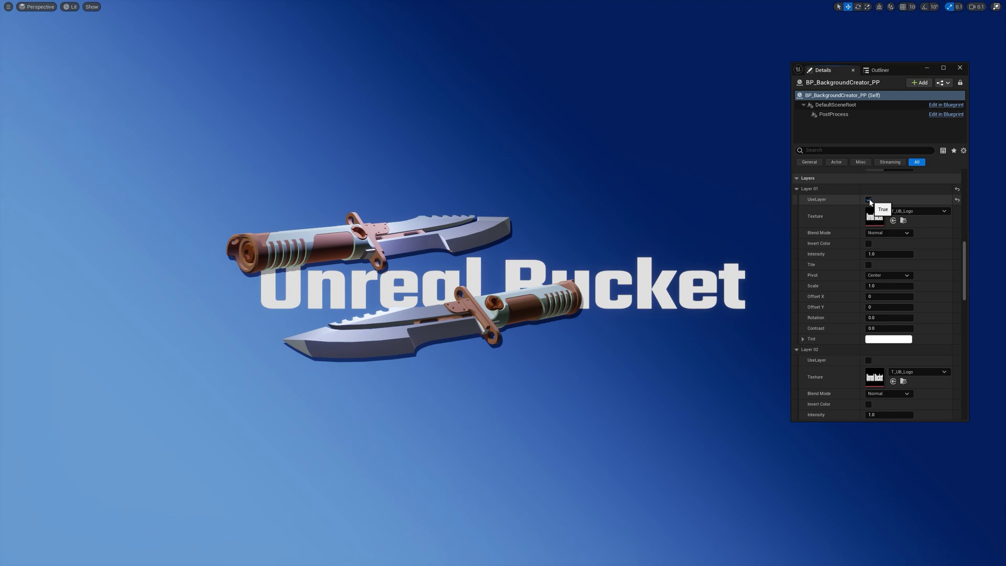
click(918, 211)
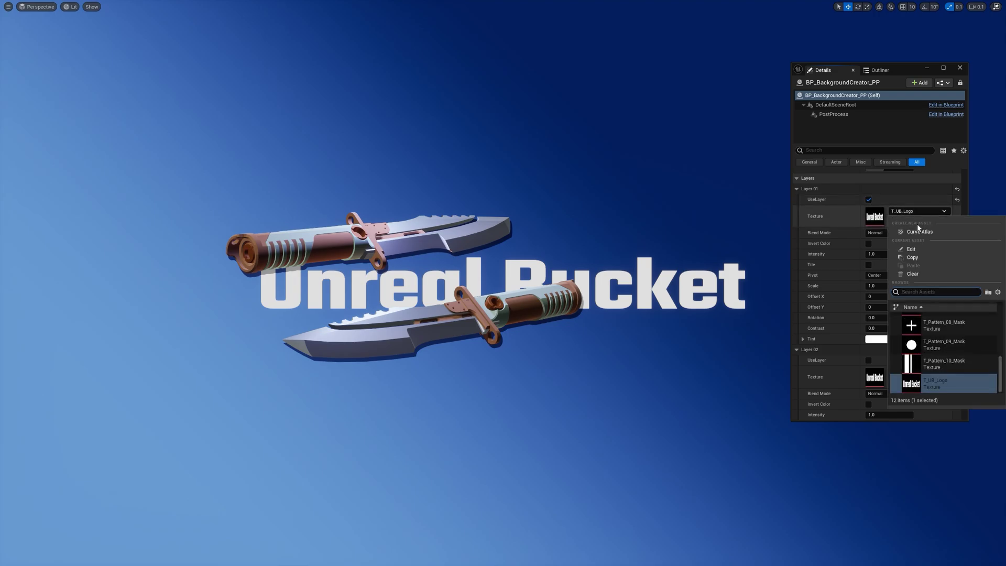
click(912, 326)
- Tile the Layer 01 pattern and reduce its Scale to 0.088
click(890, 286)
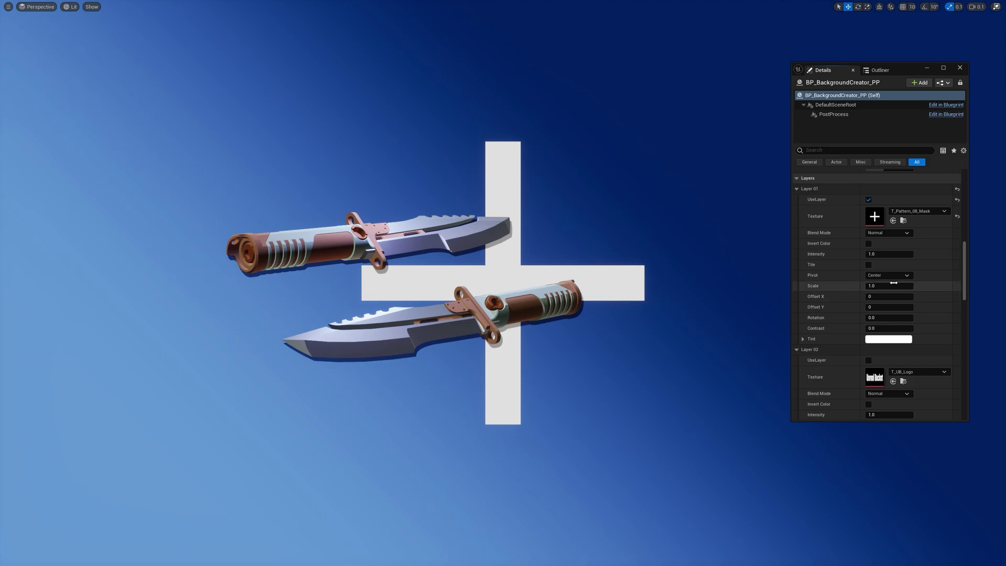
text(0.328)
key(Return)
drag(890, 285, 870, 286)
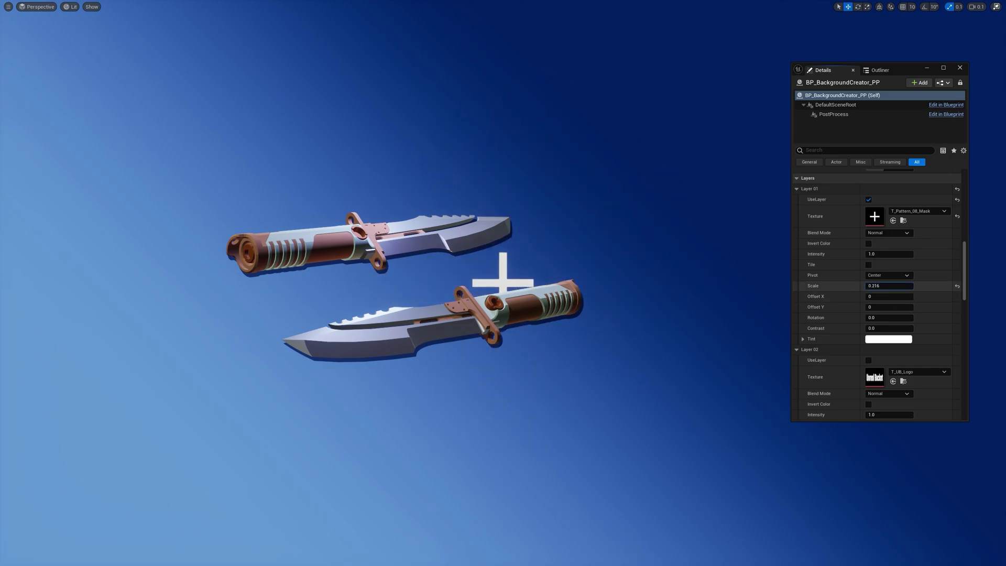
click(868, 264)
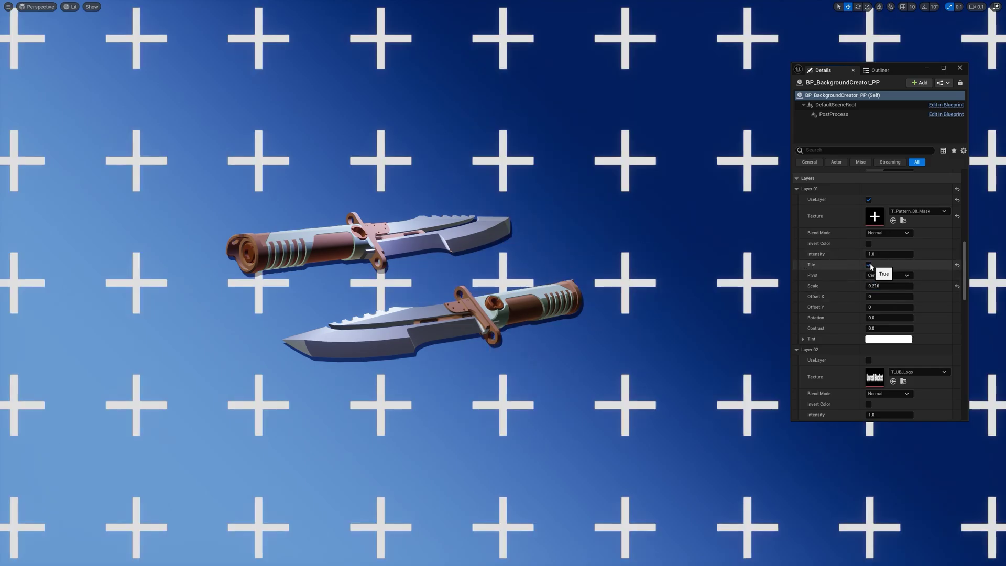
mouse_move(890, 286)
mouse_down()
mouse_move(873, 286)
mouse_move(890, 287)
mouse_up()
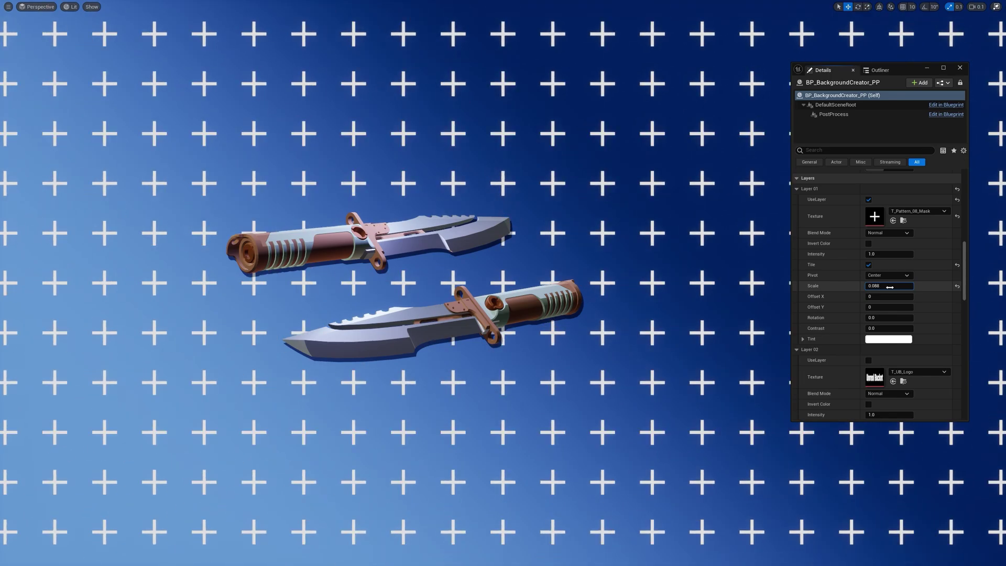
- Set the Layer 01 Rotation to 45
click(888, 318)
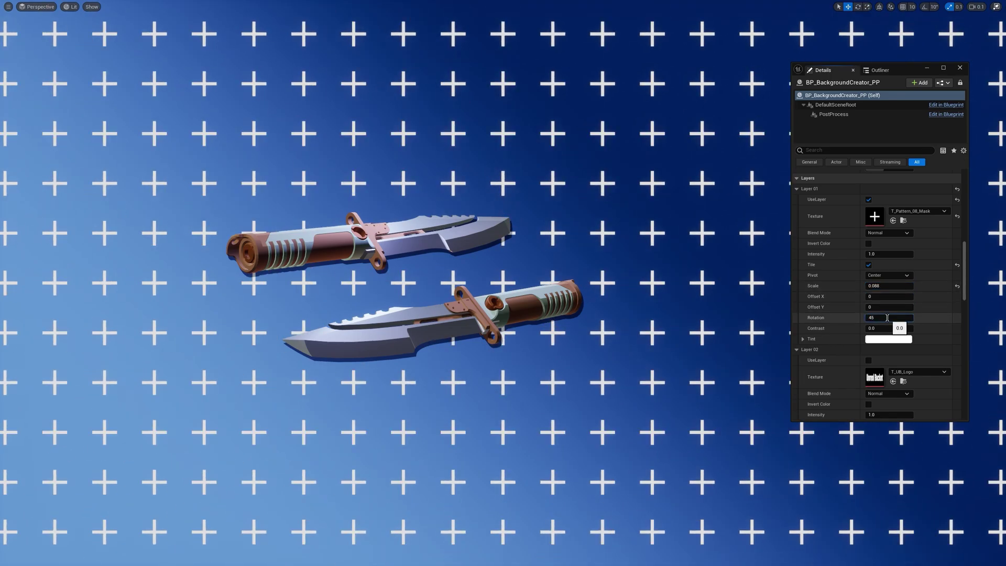
text(45)
key(Return)
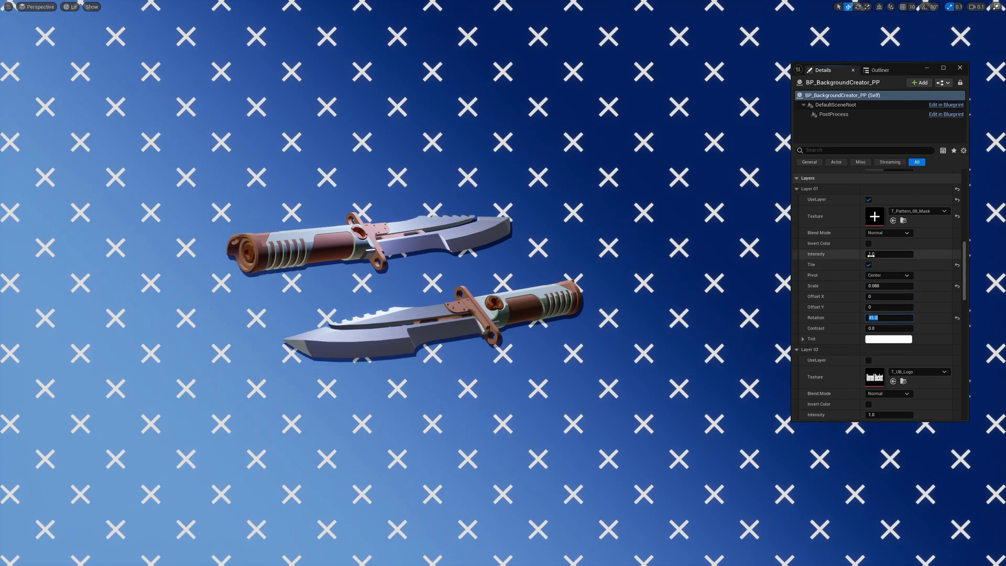
- Lower the Layer 01 Intensity to 0.192 and tint the layer light blue
drag(870, 253, 866, 288)
click(874, 339)
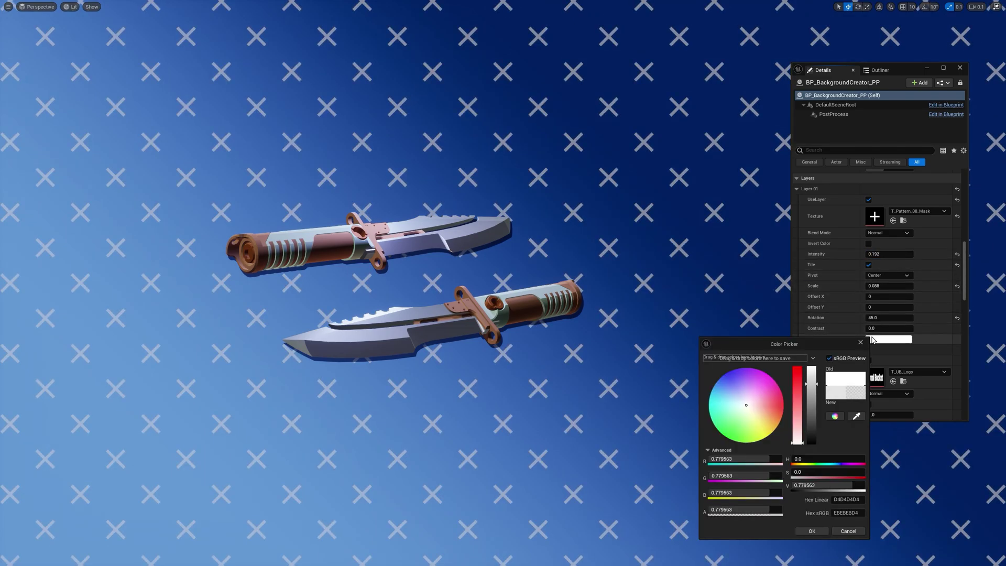
click(726, 390)
click(811, 531)
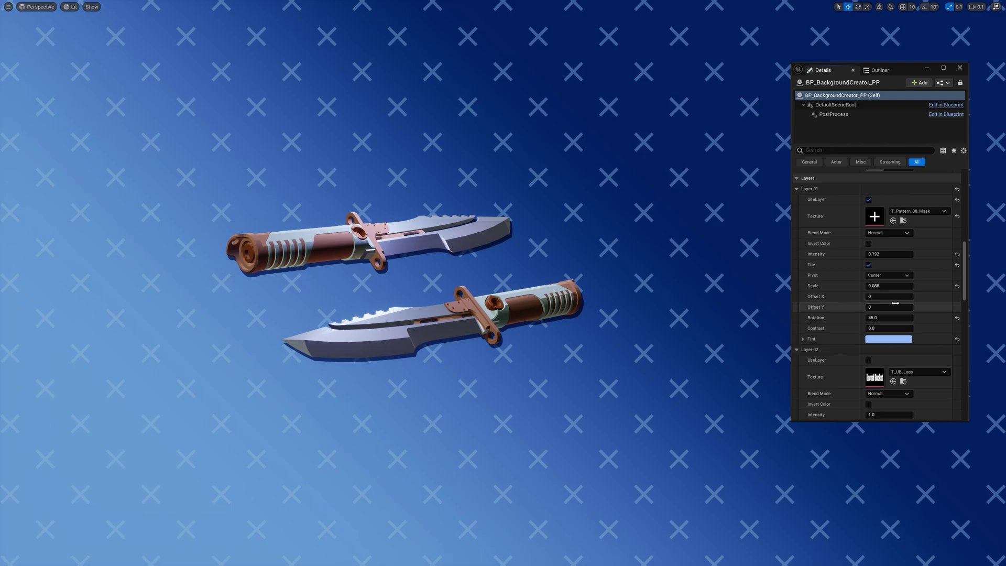
- Shift the Layer 01 pattern by setting Offset X to 247 and Offset Y to 500
click(891, 297)
text(200)
key(Return)
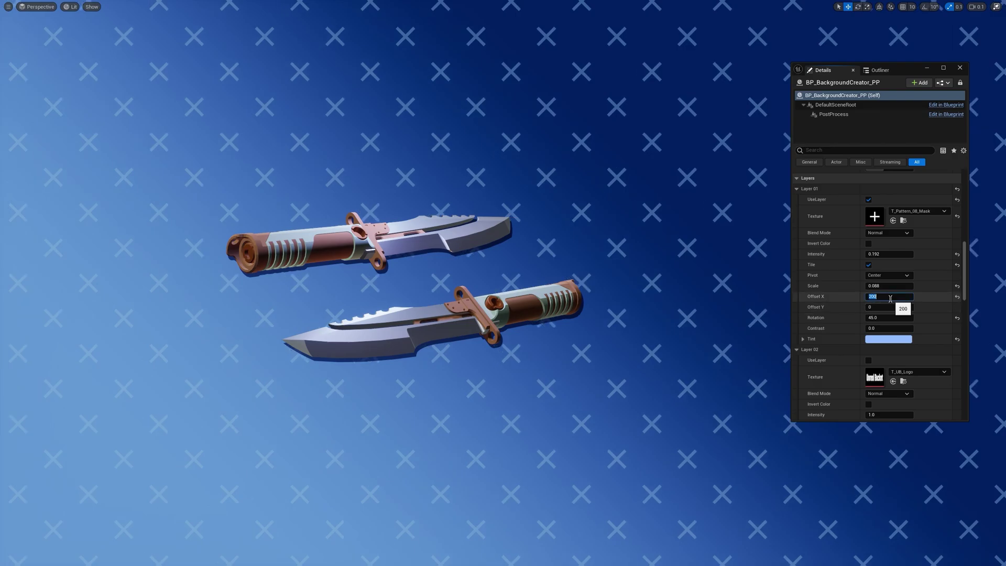
text(247)
key(Return)
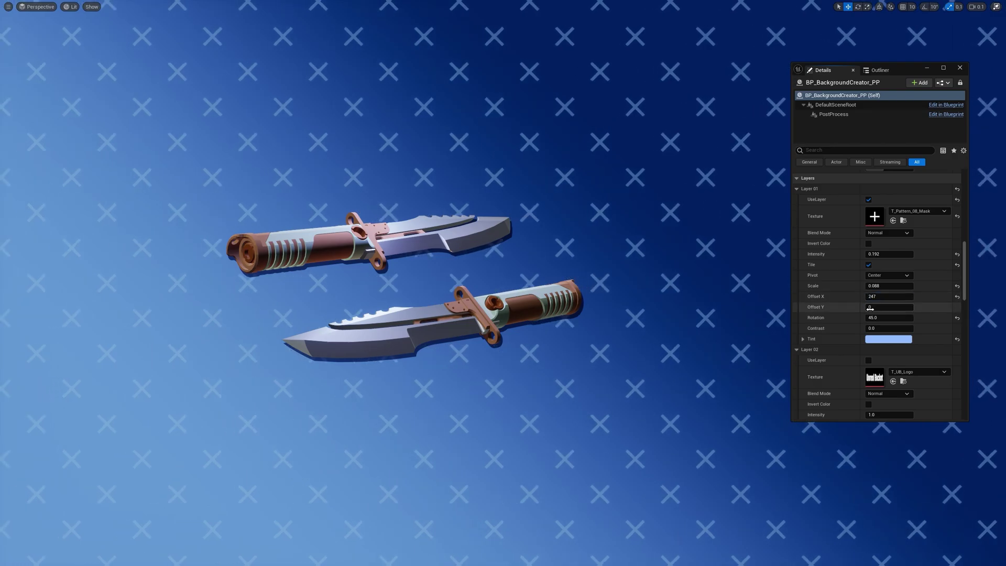
click(879, 307)
key(Return)
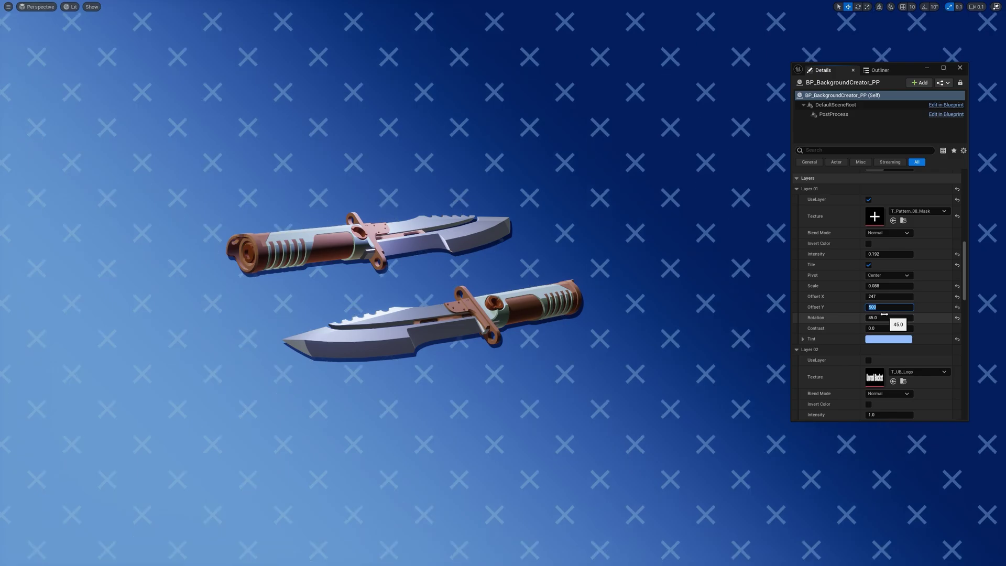
- Examine the T_Pattern_08_Mask and T_Pattern_07_Mask textures in the texture editor, including whether they have an alpha channel
scroll(918, 313, down, 1)
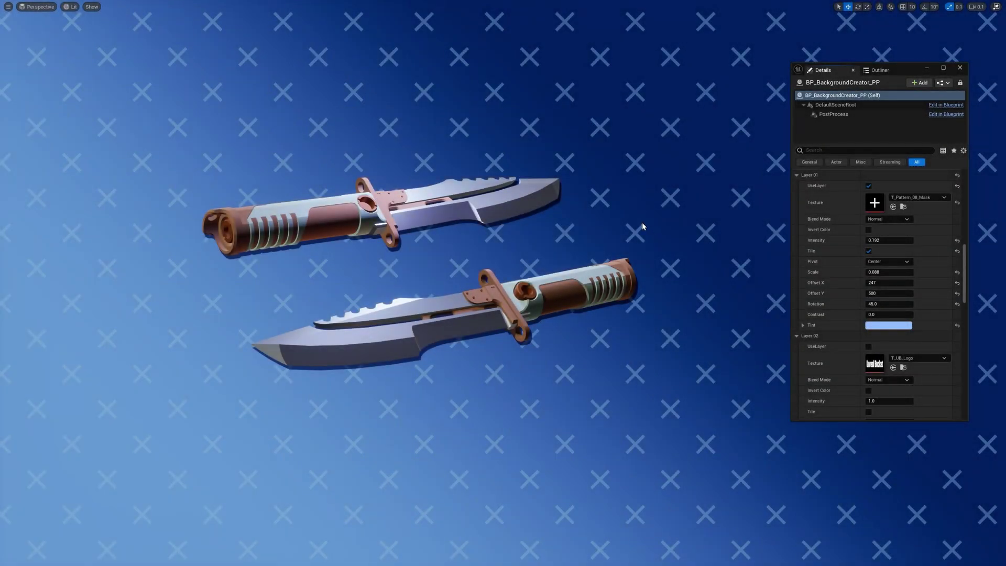
double_click(874, 203)
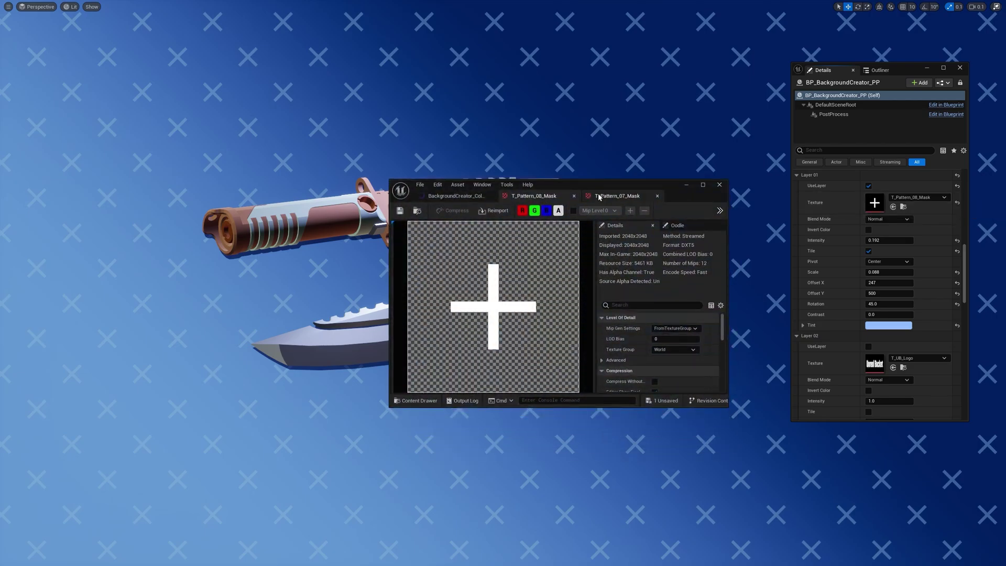
click(616, 196)
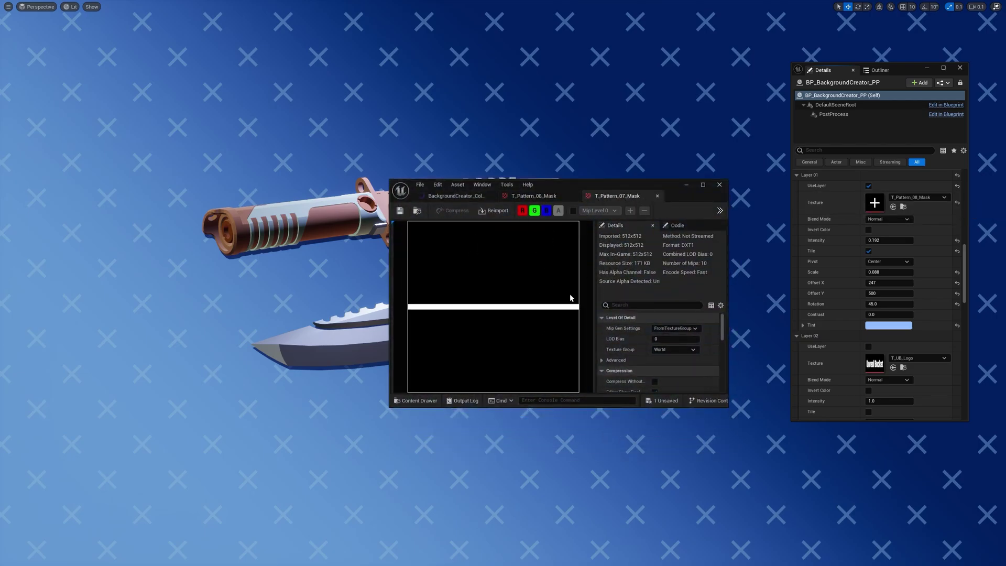
click(688, 186)
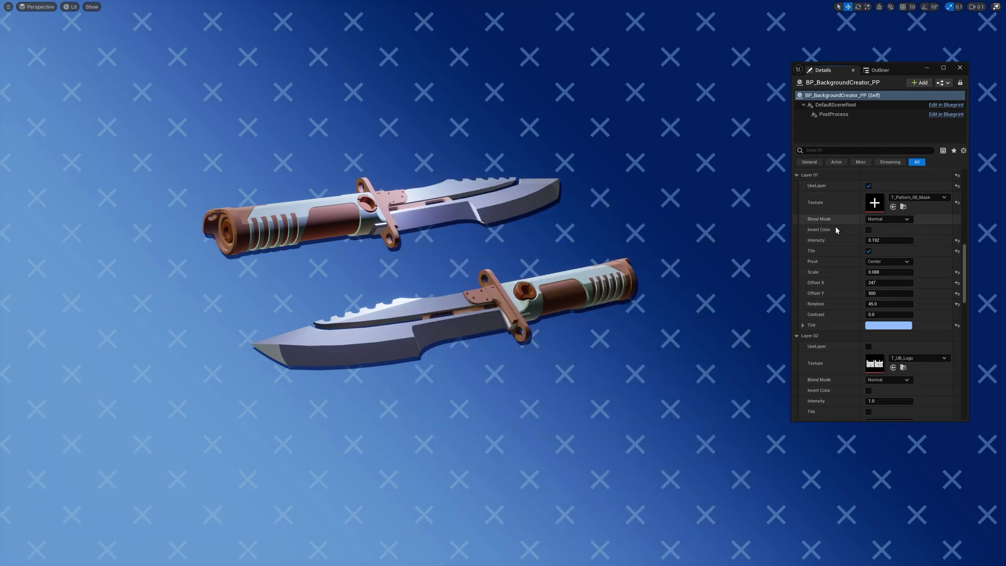
- Change the Layer 01 texture to T_Pattern_07_Mask, with Intensity 1.0 and the Tint reset to its default
click(917, 197)
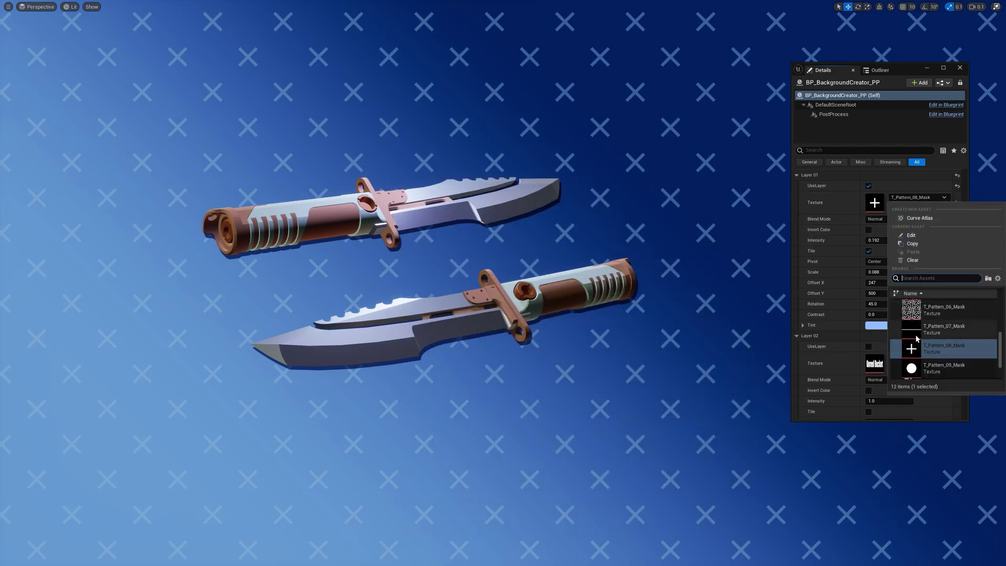
click(916, 335)
click(881, 239)
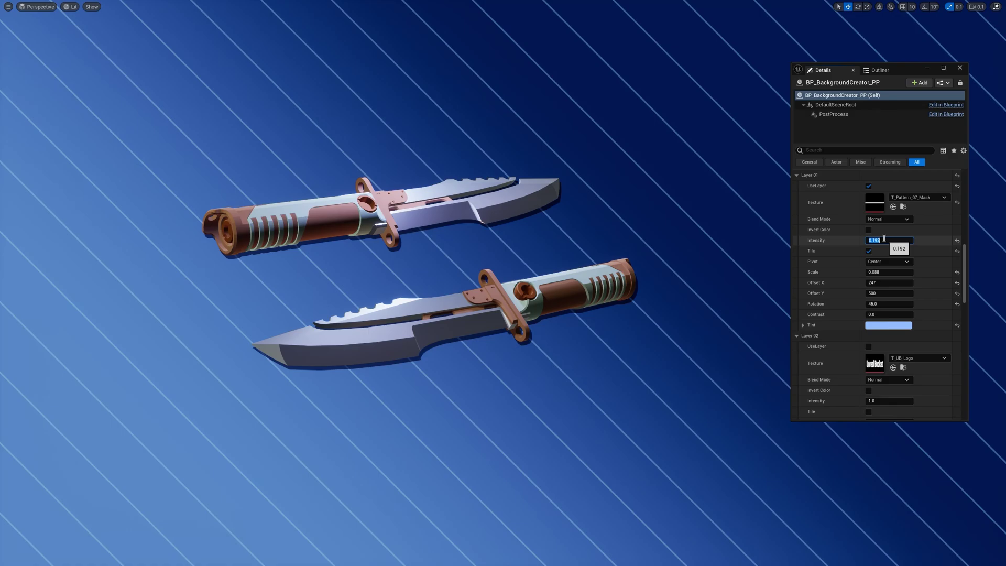
text(1)
key(Return)
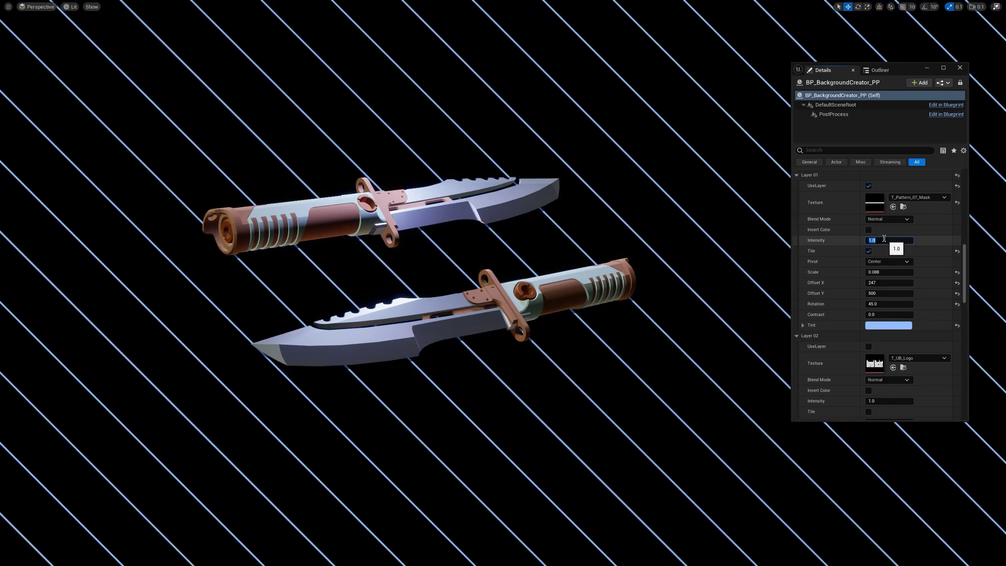
click(958, 326)
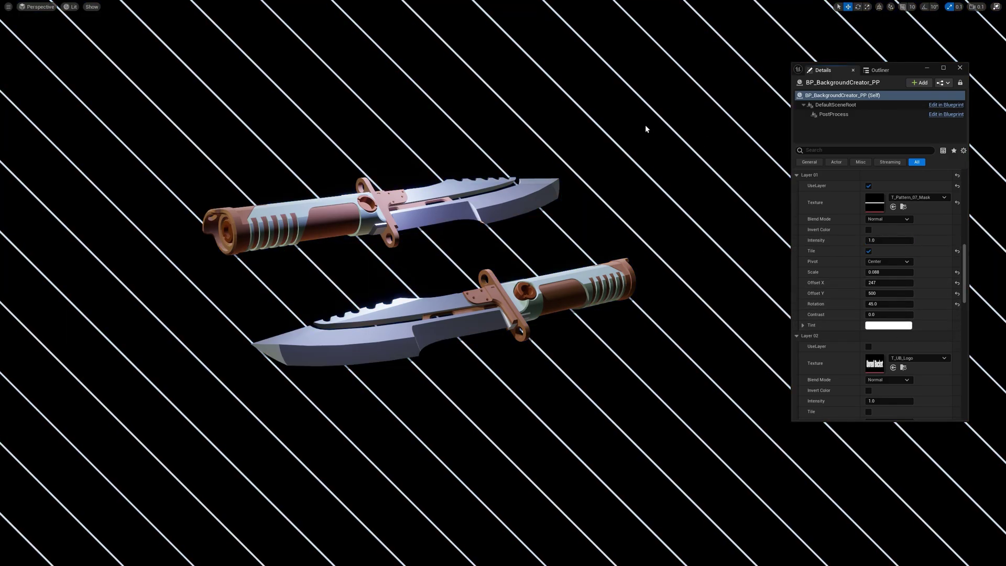
- Check the T_Pattern_07_Mask texture in its editor and set the Layer 01 Blend Mode to Add
double_click(874, 203)
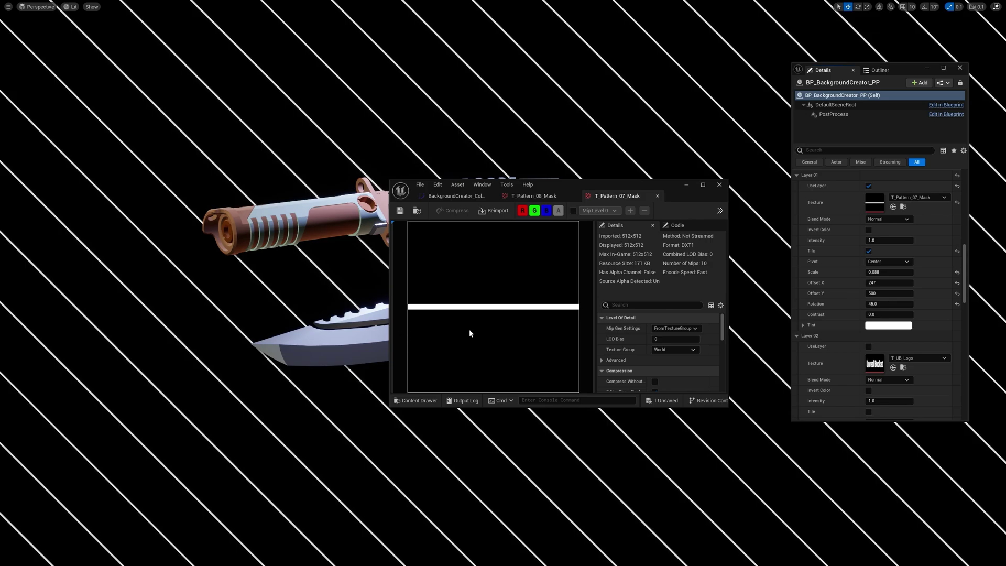
click(687, 186)
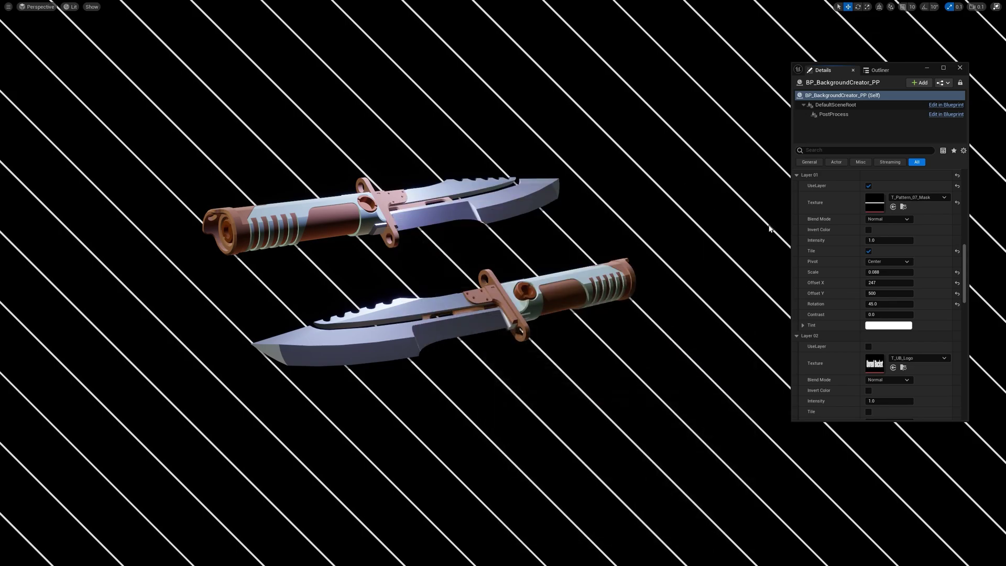
click(882, 220)
click(878, 234)
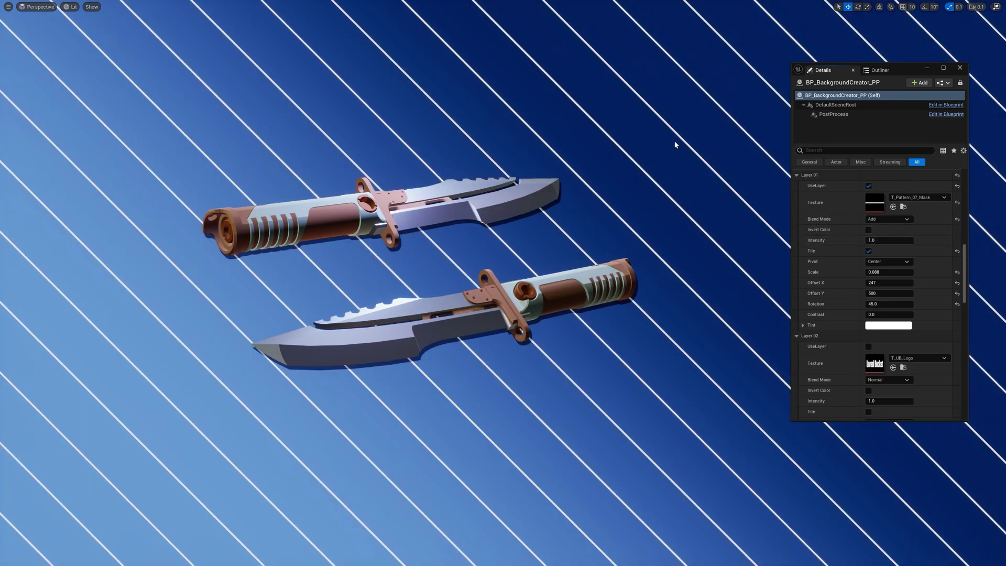
- Try a different Layer 01 Intensity and set it back to 1
mouse_move(882, 240)
mouse_down()
mouse_move(866, 240)
mouse_move(889, 240)
mouse_up()
click(889, 240)
text(1)
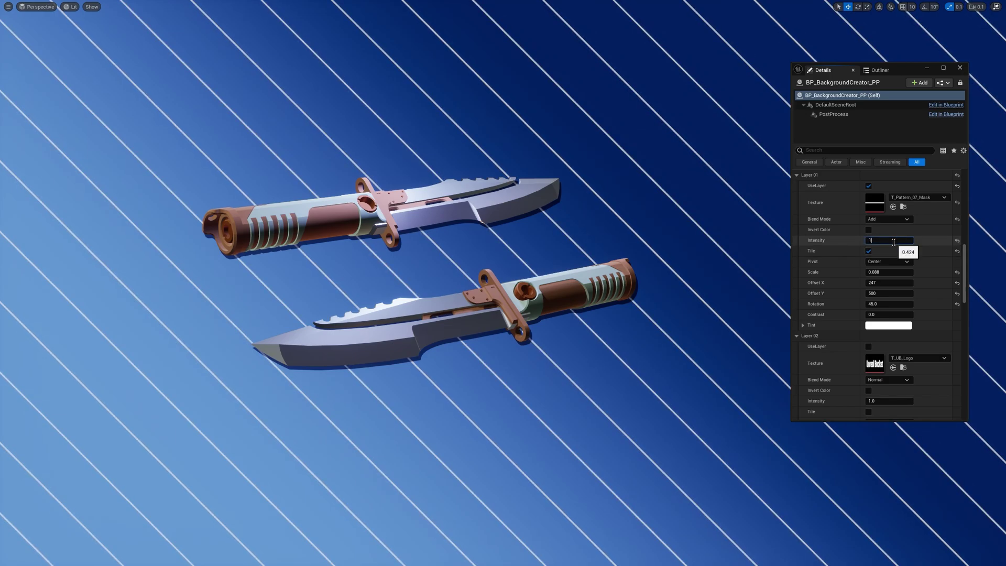
key(Return)
- Check T_Pattern_07_Mask and the imported blue-white floral texture in the texture editor, and assign the floral texture to Layer 01
double_click(874, 202)
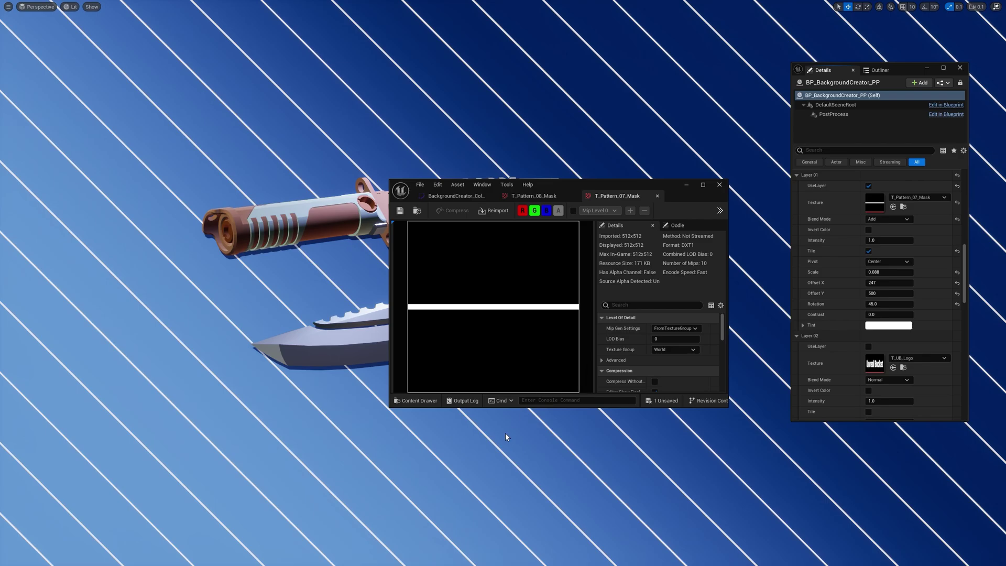
key(ctrl+space)
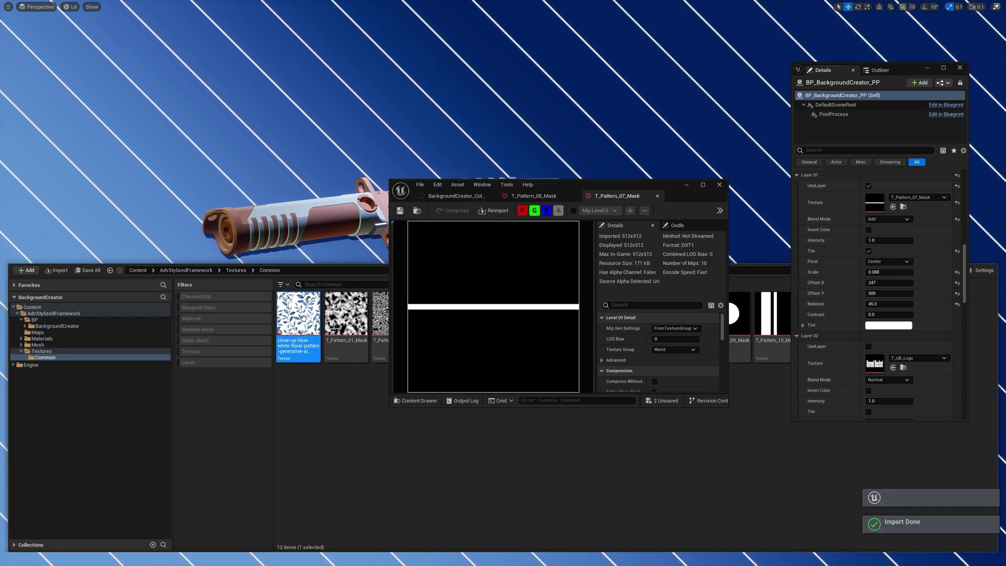
double_click(302, 316)
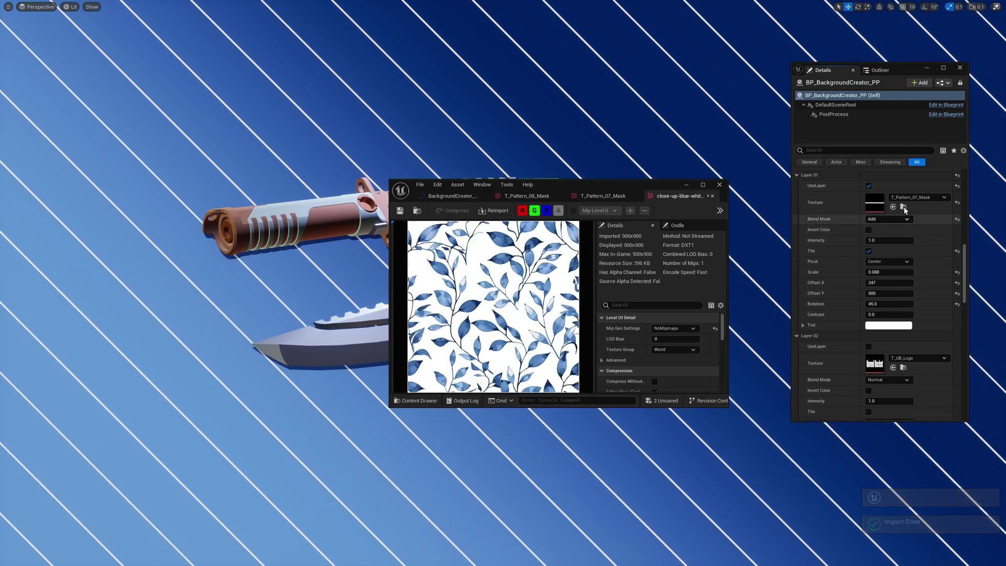
click(893, 208)
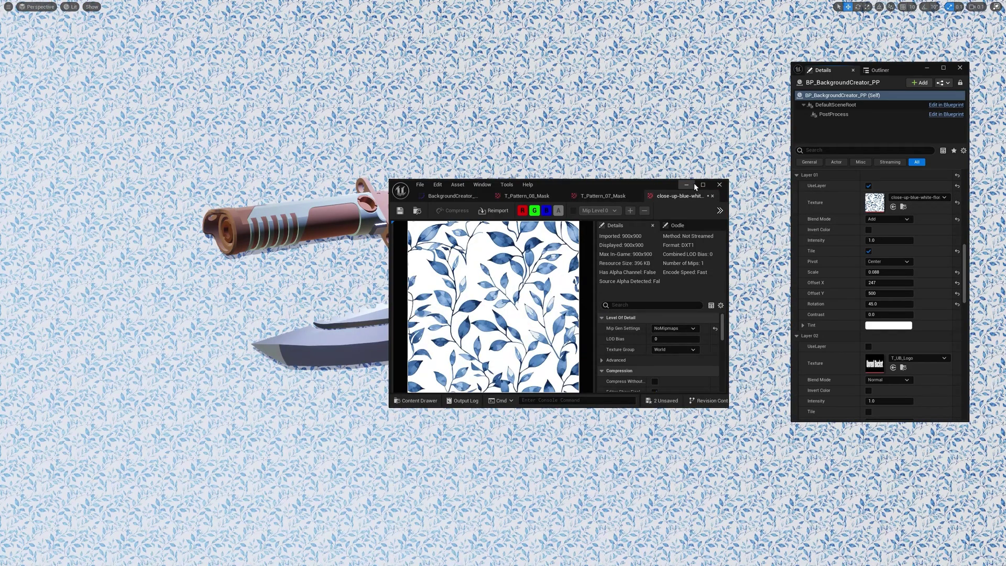
click(720, 185)
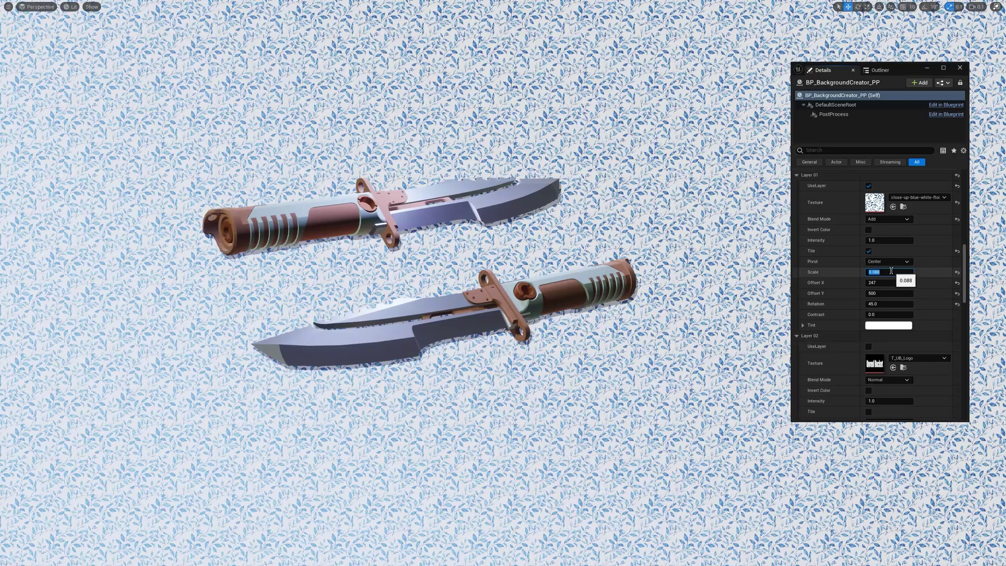
- Set the Layer 01 floral pattern's Scale to 0.5 and try the Normal and Multiply blend modes on it
key(Return)
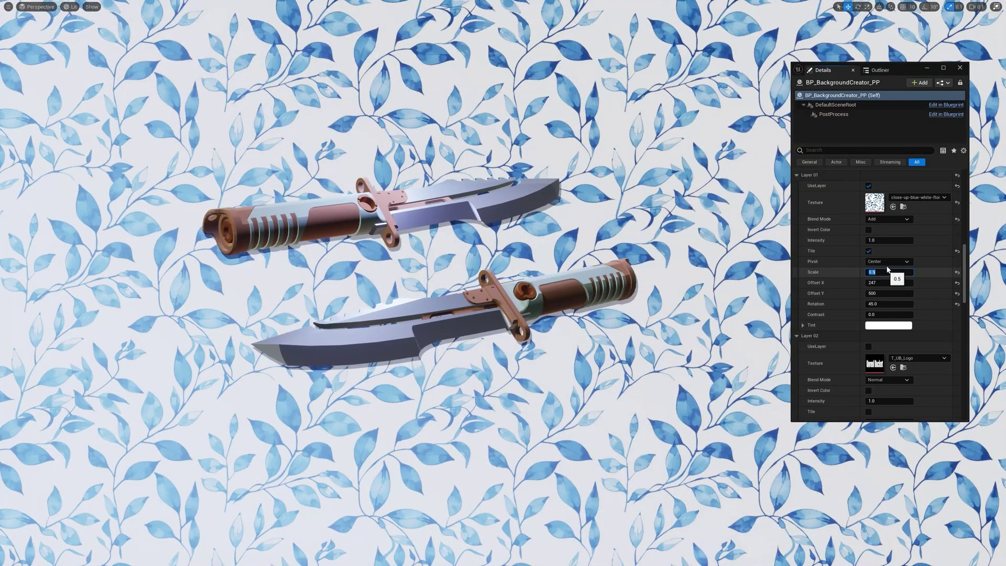
click(882, 227)
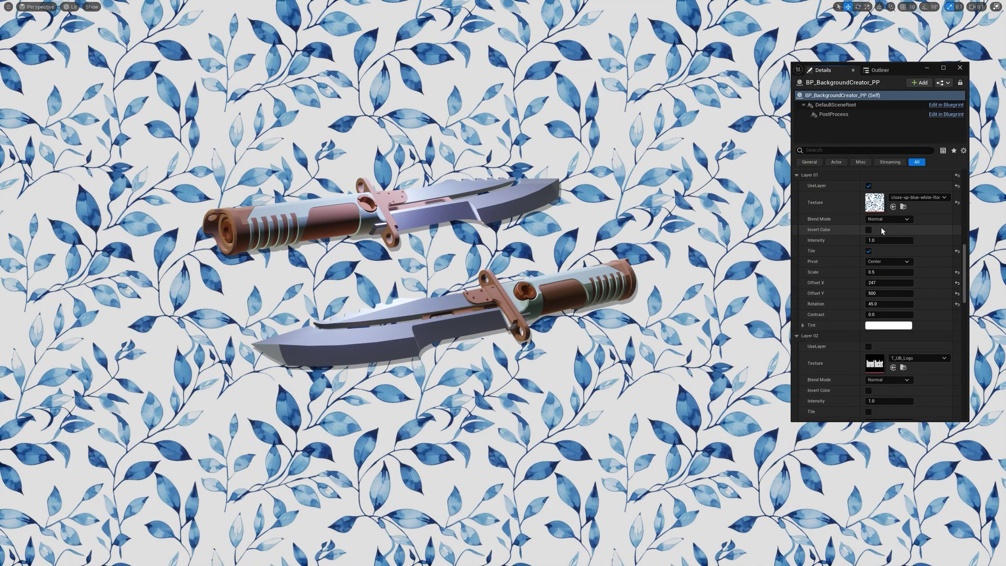
click(882, 219)
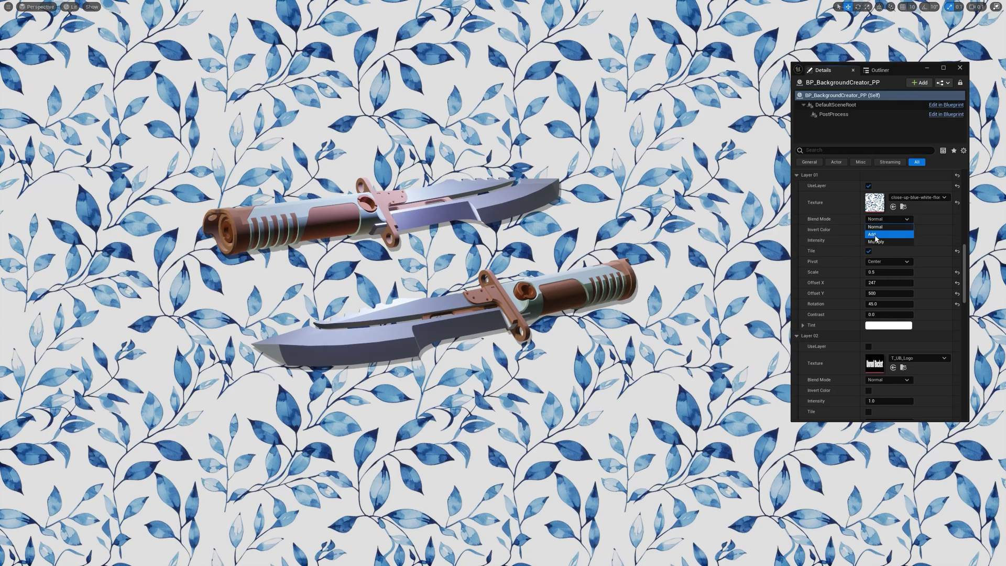
click(882, 242)
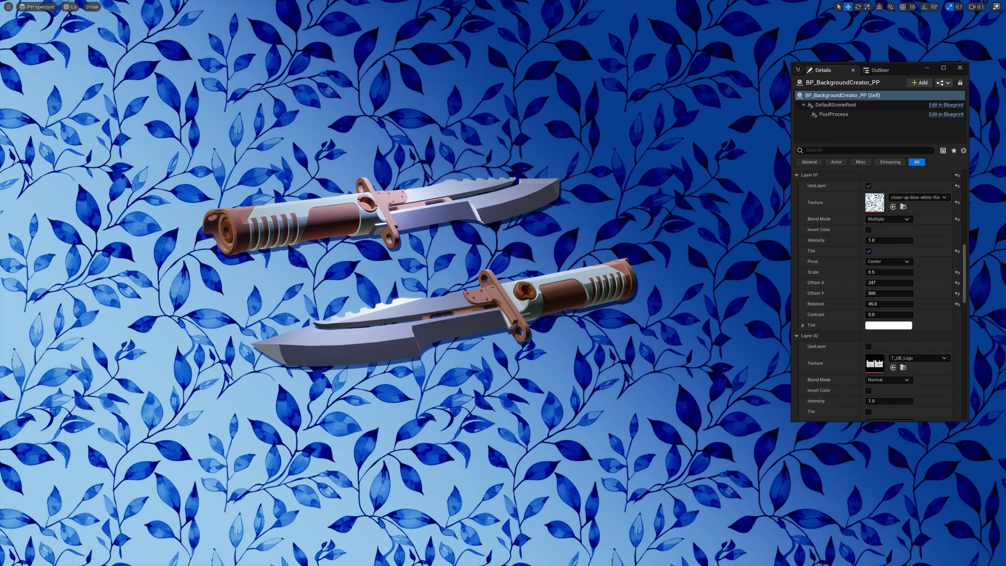
- Assign the imported retro-background texture to Layer 01 and set its Blend Mode to Normal
key(ctrl+space)
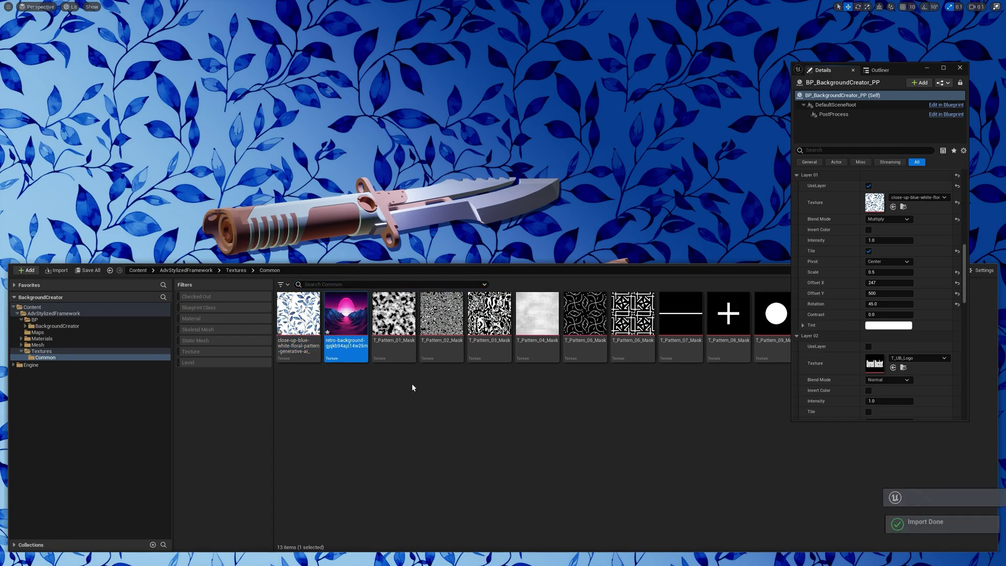
double_click(347, 320)
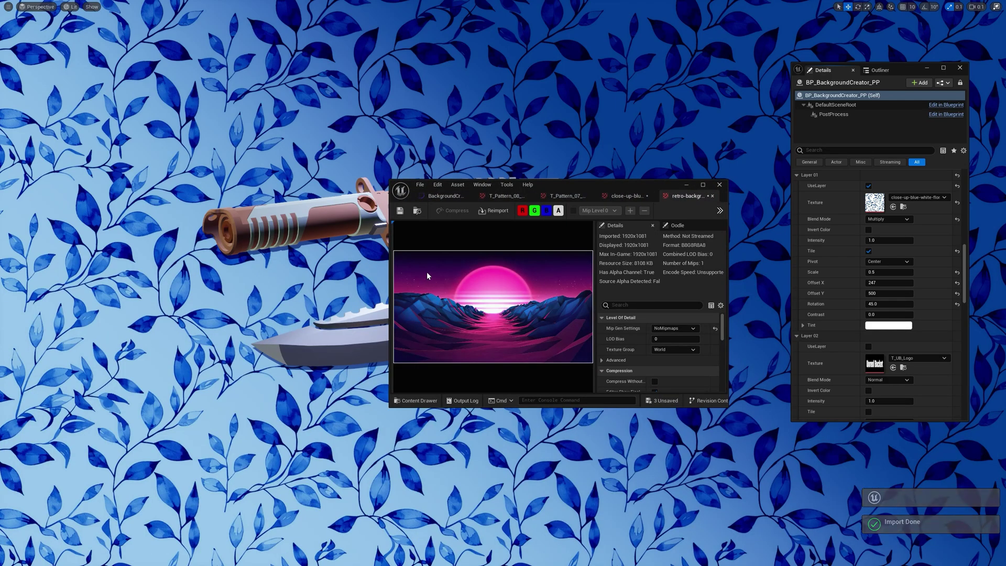
click(895, 207)
click(720, 185)
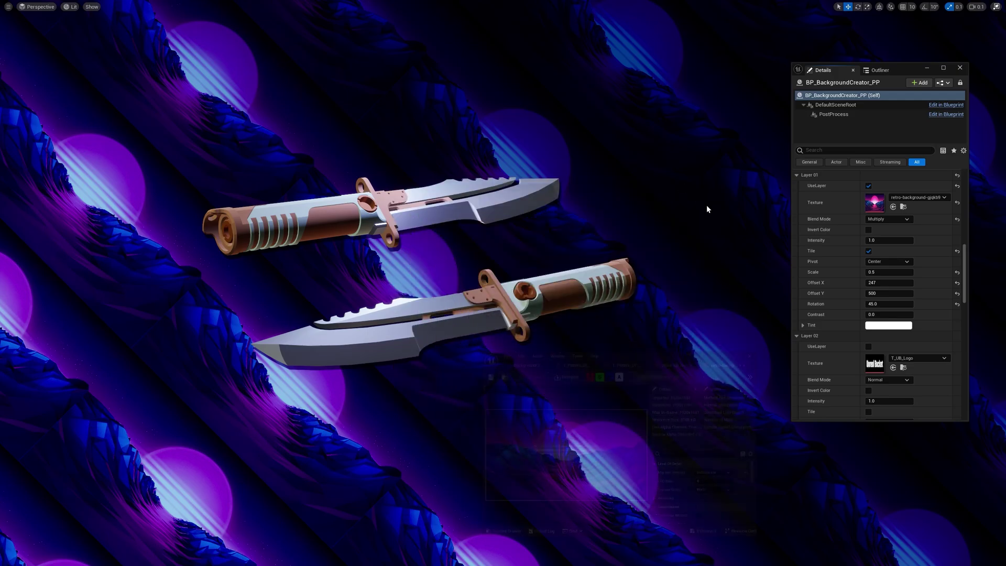
click(877, 219)
click(879, 227)
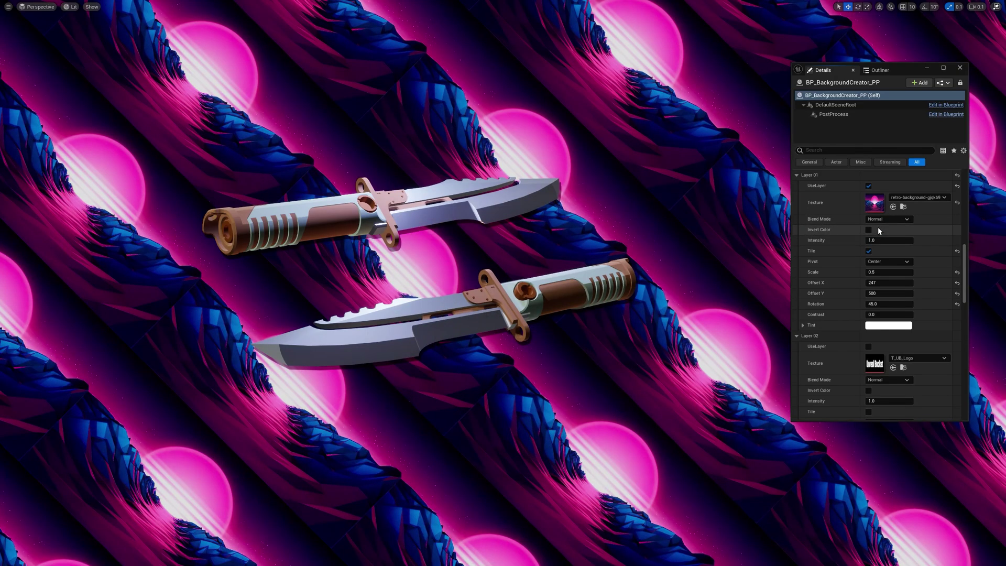
- Reset the Layer 01 Rotation and both offsets, and show the retro image untiled at a Scale of about 1.94
click(958, 306)
click(957, 294)
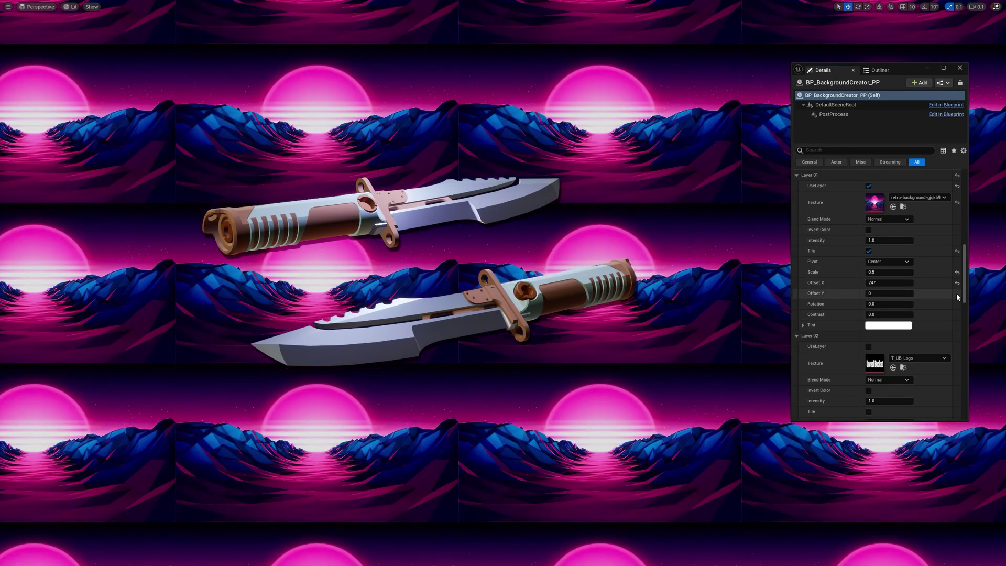
click(957, 283)
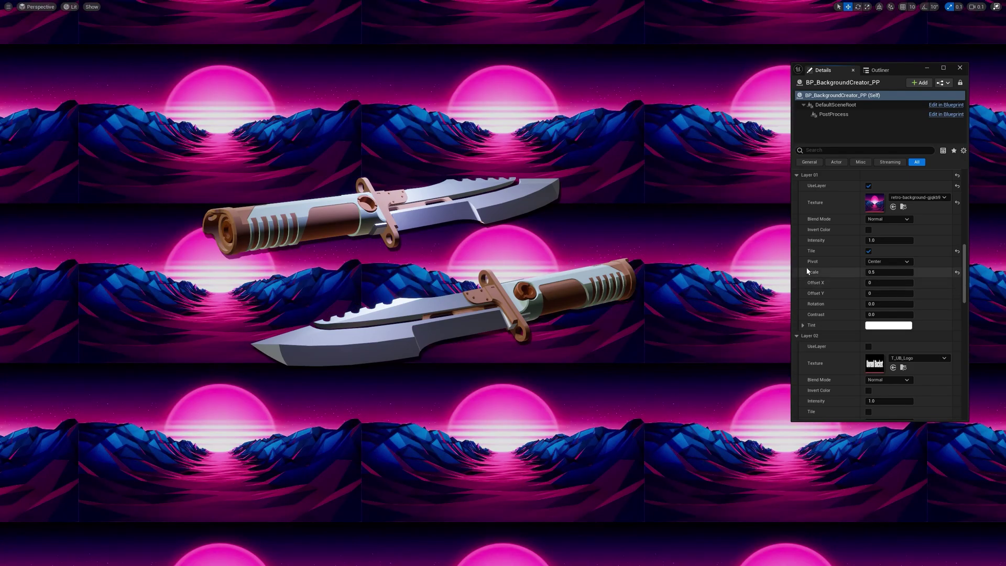
click(869, 251)
drag(889, 272, 925, 272)
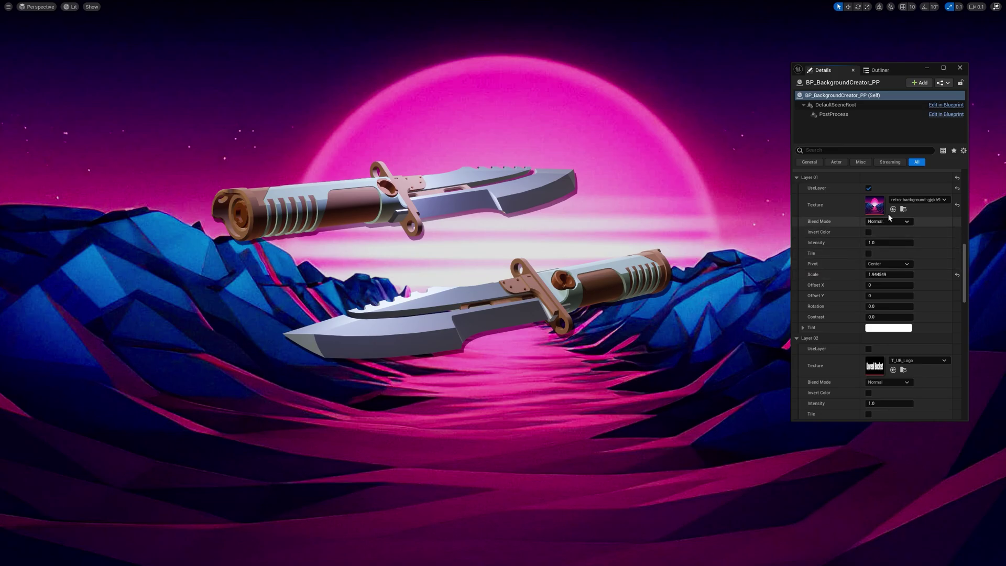
- Change the Layer 01 texture to T_Pattern_07_Mask and its Blend Mode to Add
click(911, 199)
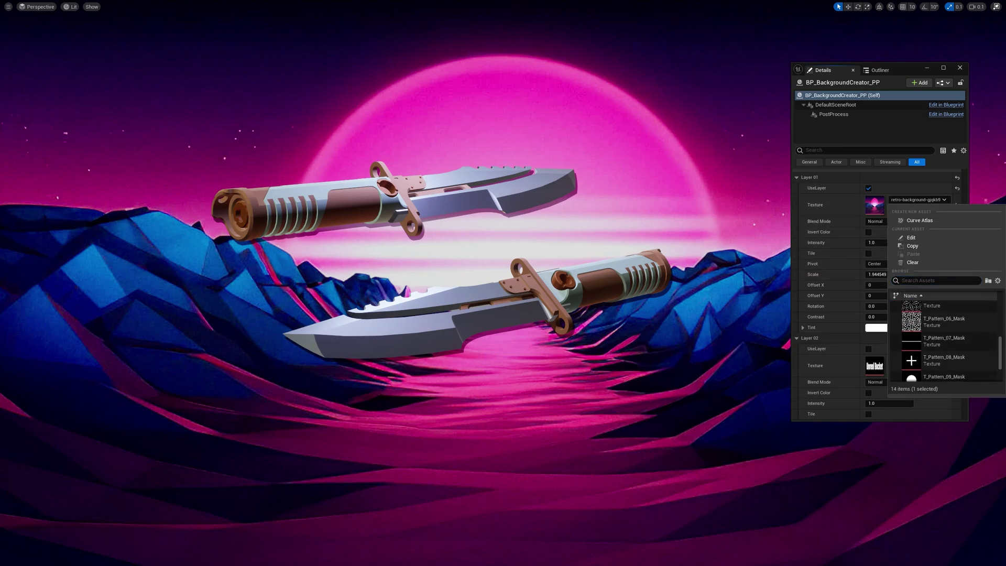
click(936, 340)
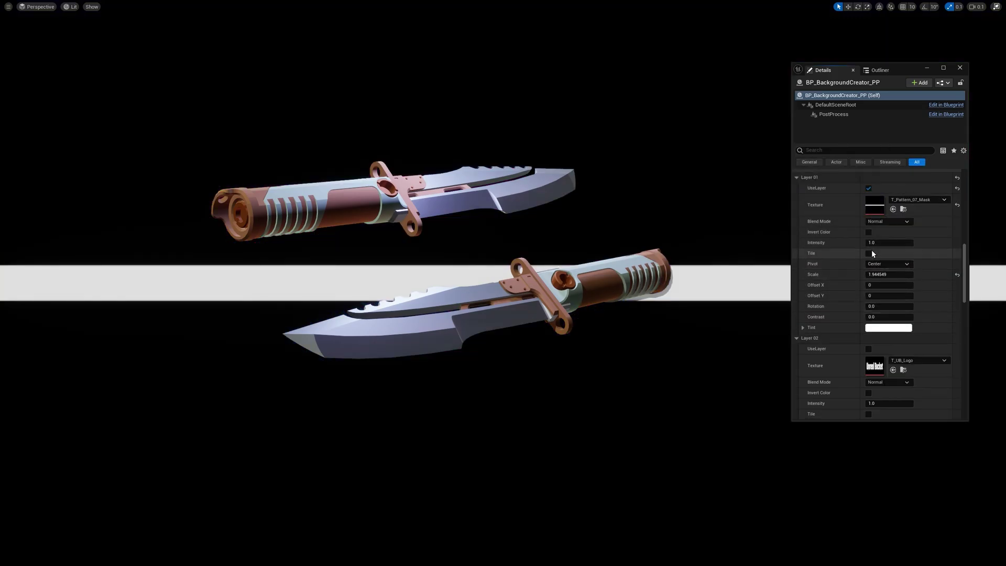
click(886, 222)
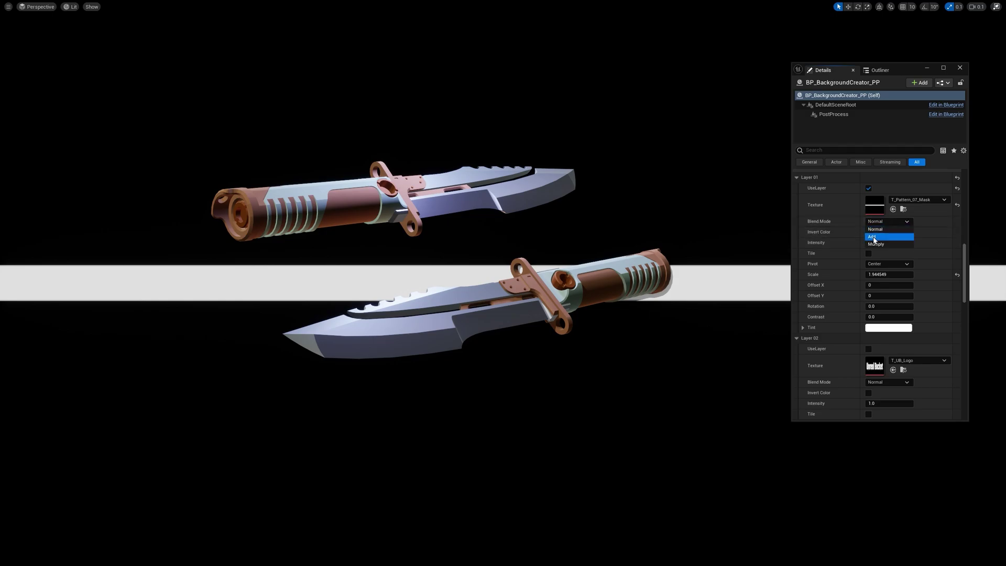
click(874, 237)
- Tile the Layer 01 line pattern at a Scale of about 0.038, with Rotation 25 and Intensity 0.784
mouse_move(884, 274)
mouse_down()
mouse_move(863, 274)
mouse_move(875, 275)
mouse_up()
click(869, 253)
click(877, 304)
text(2)
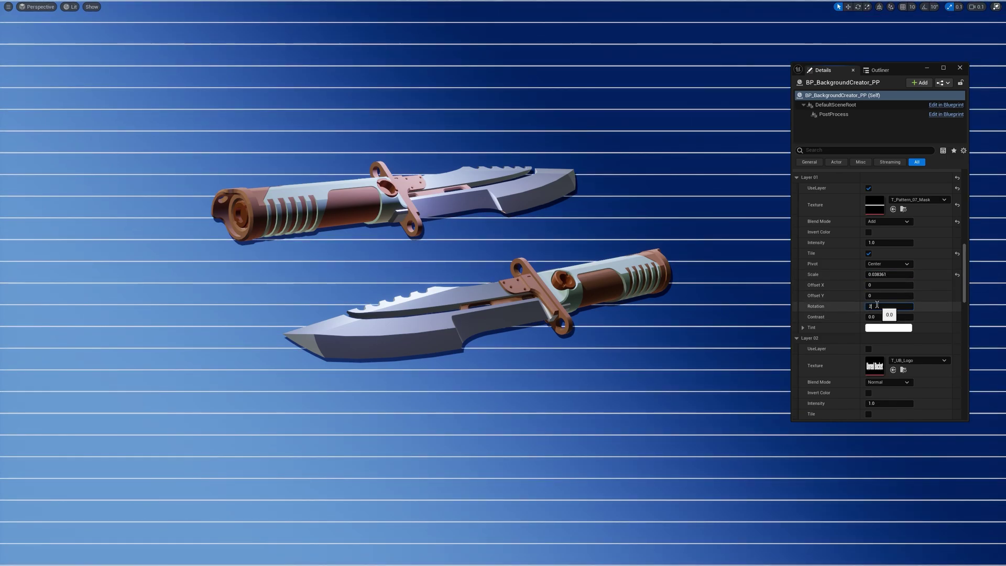
text(5)
key(Return)
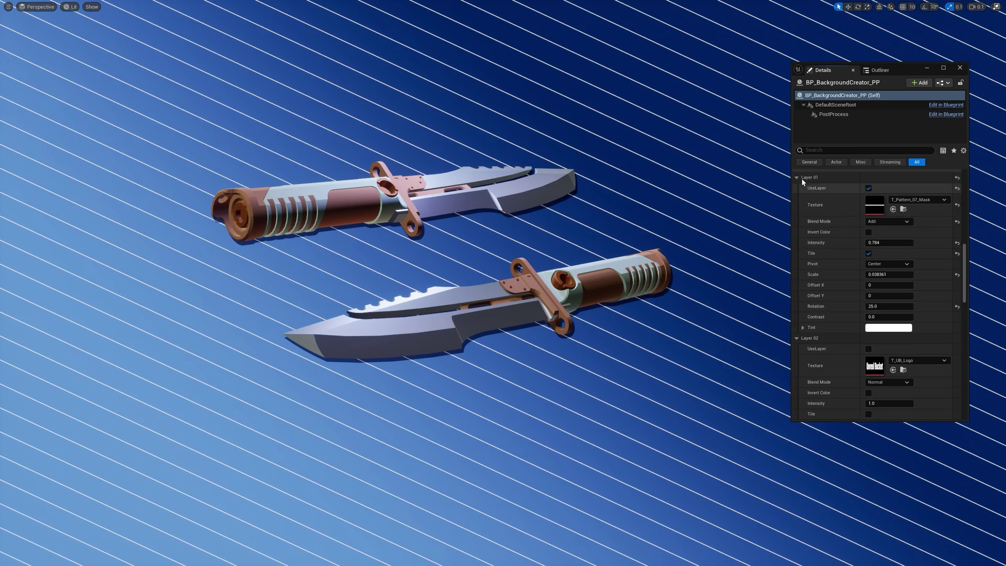
- Copy all Layer 01 settings and paste them onto Layer 02
scroll(821, 235, up, 1)
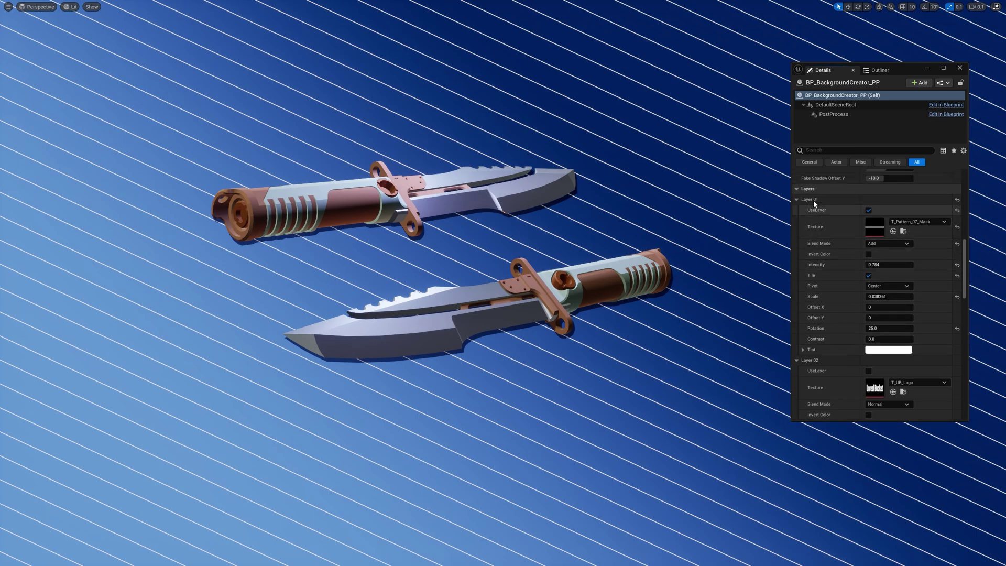
right_click(830, 203)
click(856, 244)
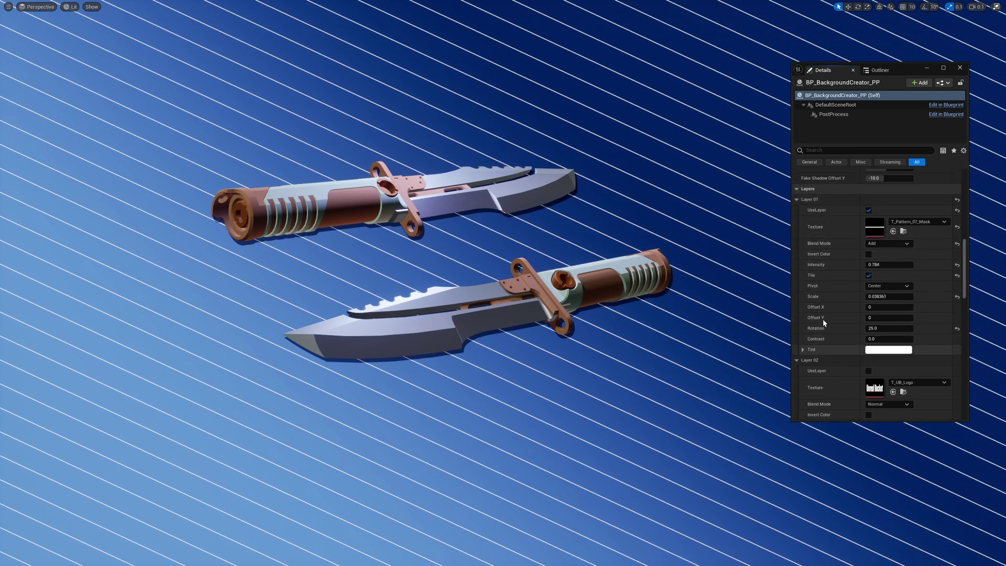
click(797, 199)
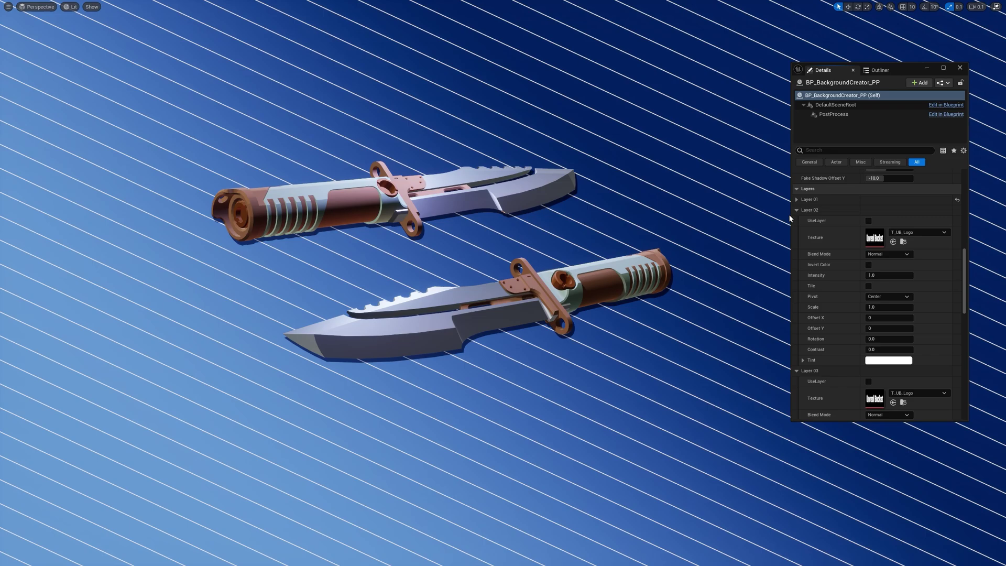
right_click(826, 210)
click(845, 261)
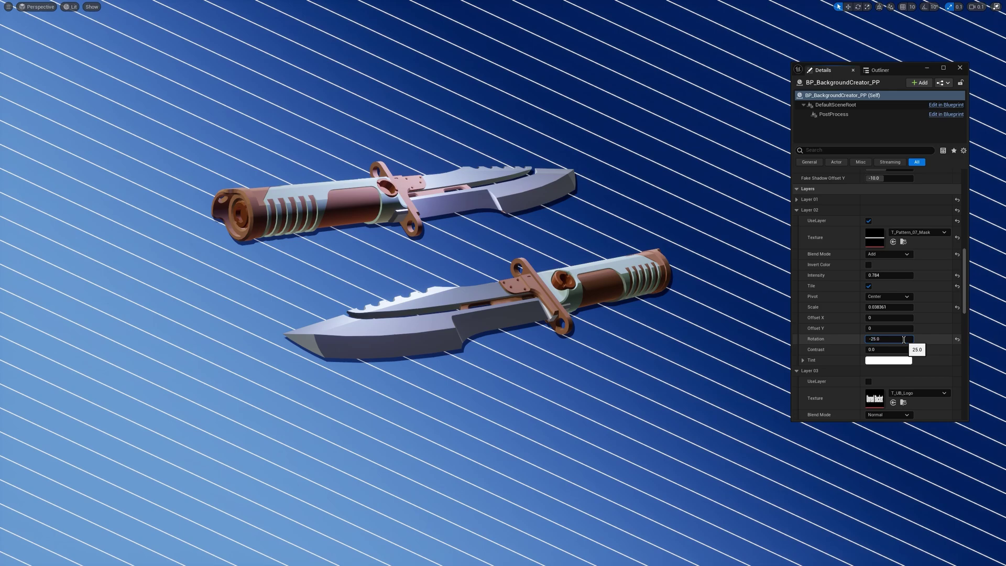
- Set the Layer 02 Rotation to -25 and Intensity to 0.192, and lower the Layer 01 Intensity
key(Return)
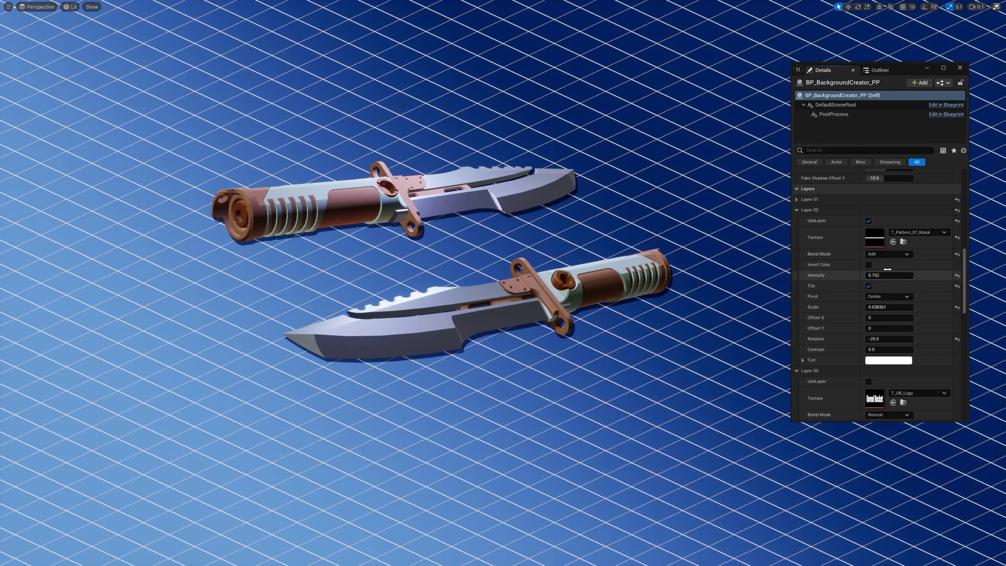
click(810, 201)
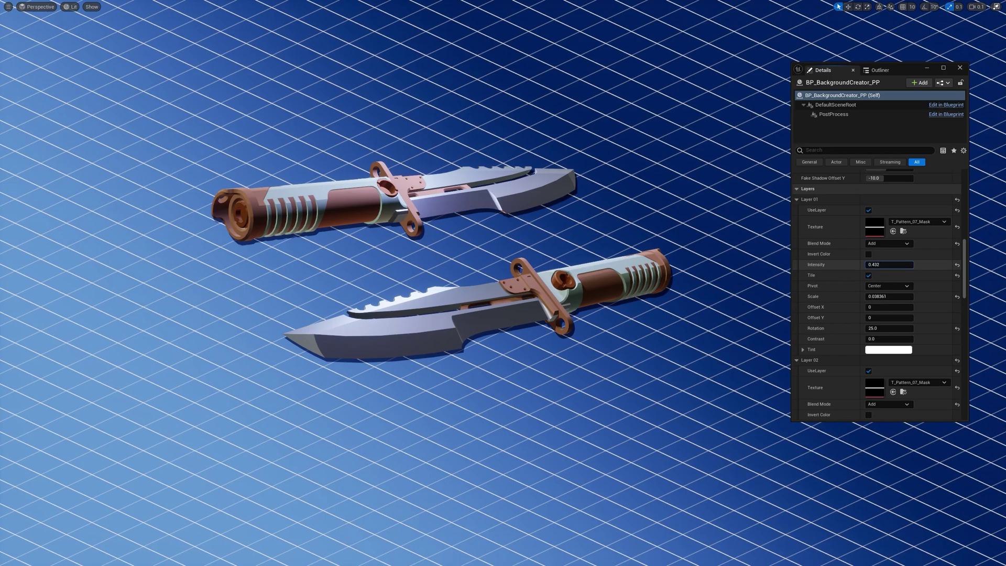
scroll(909, 236, down, 6)
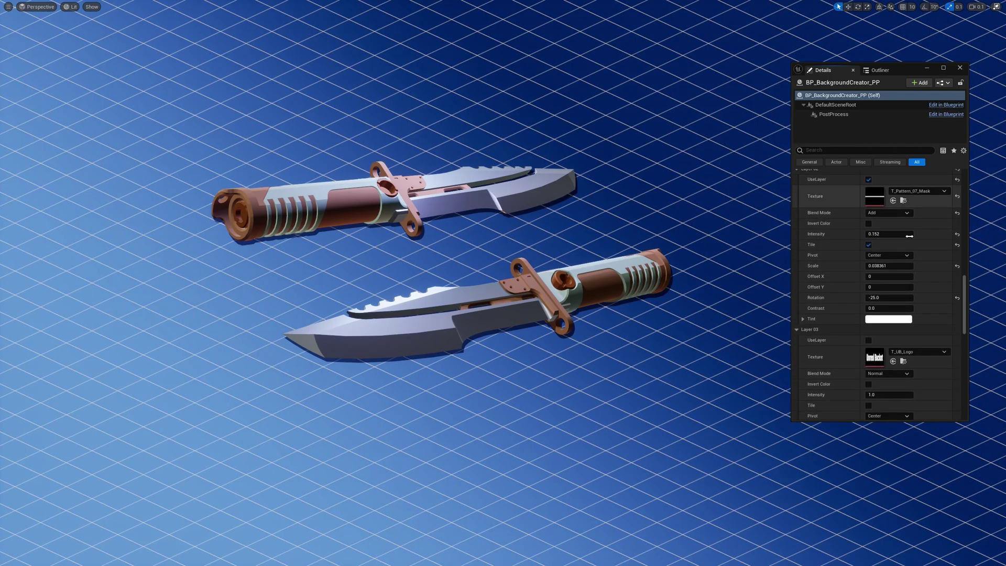
- Enable Layer 03 with the T_UB_Logo texture and set its Pivot to Bottom Left
scroll(920, 278, down, 2)
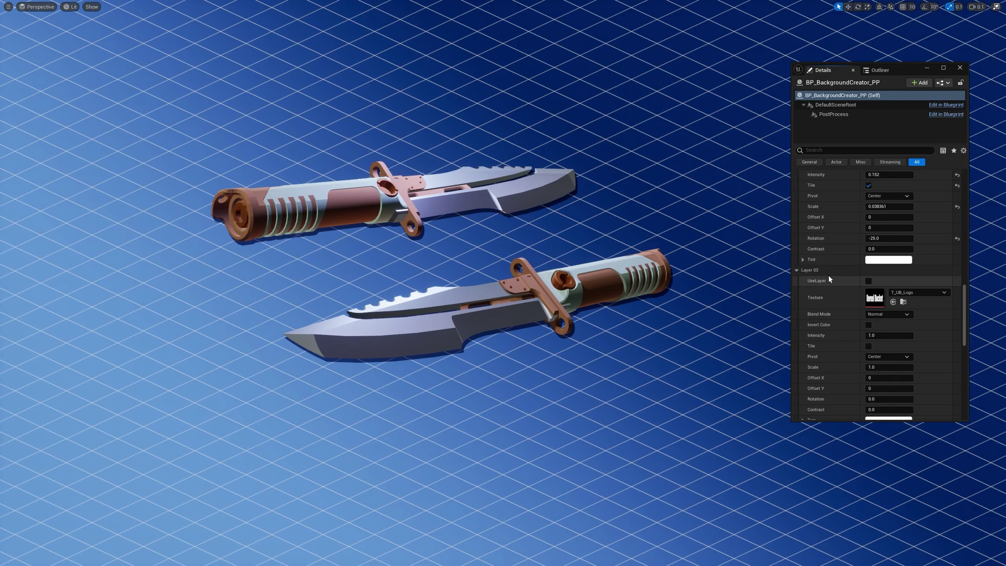
click(868, 281)
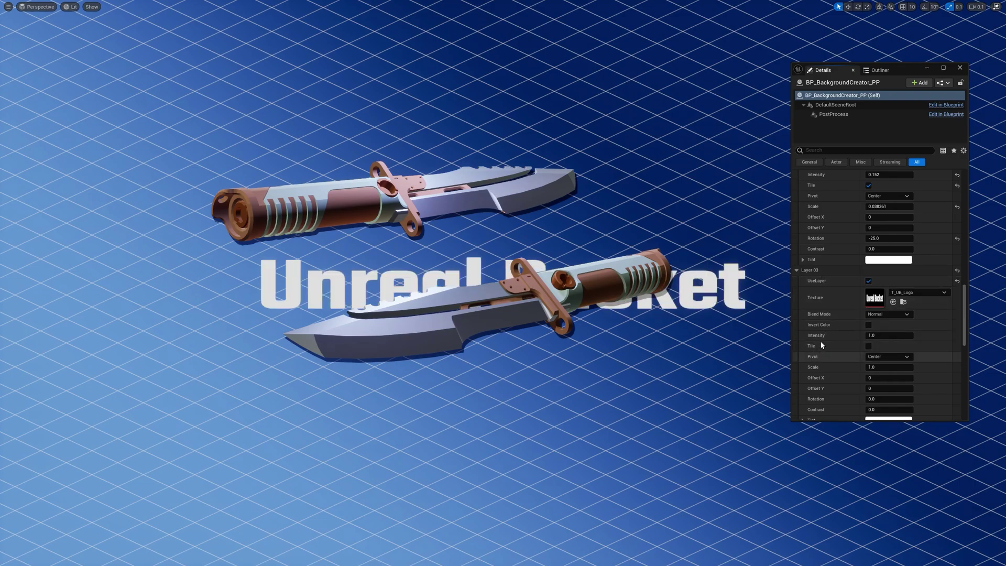
click(887, 357)
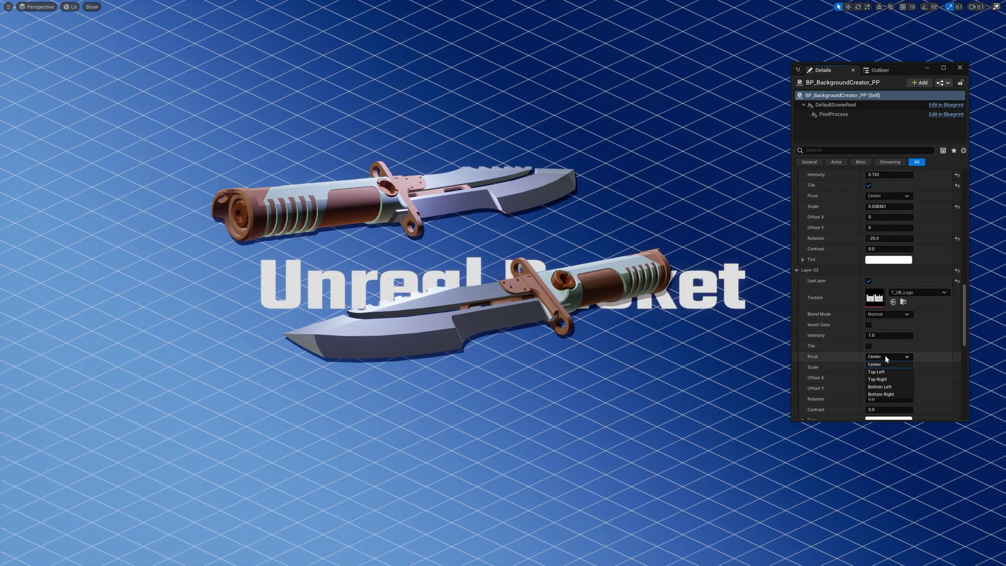
click(889, 387)
- Set the Layer 03 logo's Scale to 0.264, Offset X to 250 and Offset Y to -100
scroll(889, 367, down, 2)
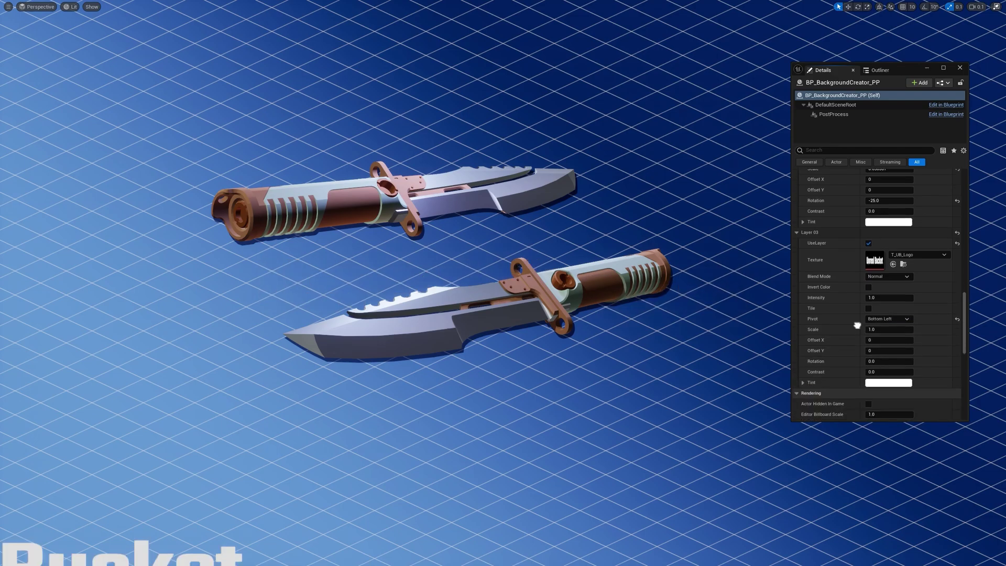
mouse_move(890, 324)
mouse_down()
mouse_move(901, 323)
mouse_move(872, 323)
mouse_up()
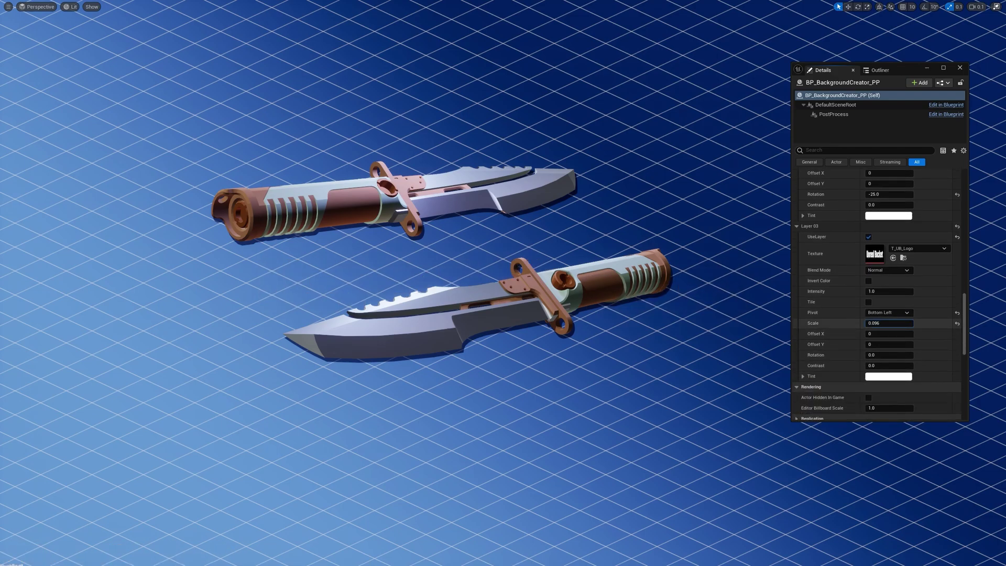
click(883, 334)
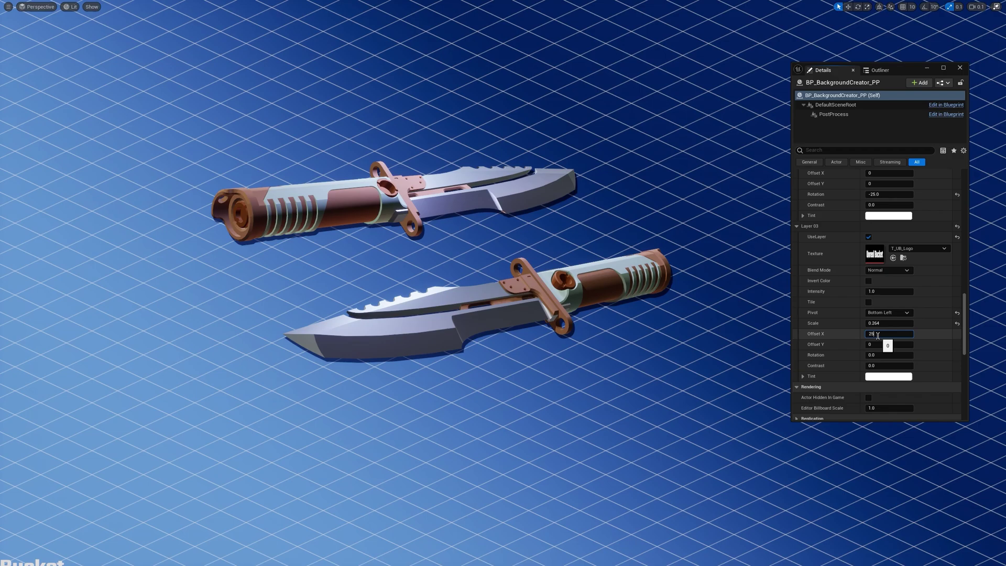
key(Return)
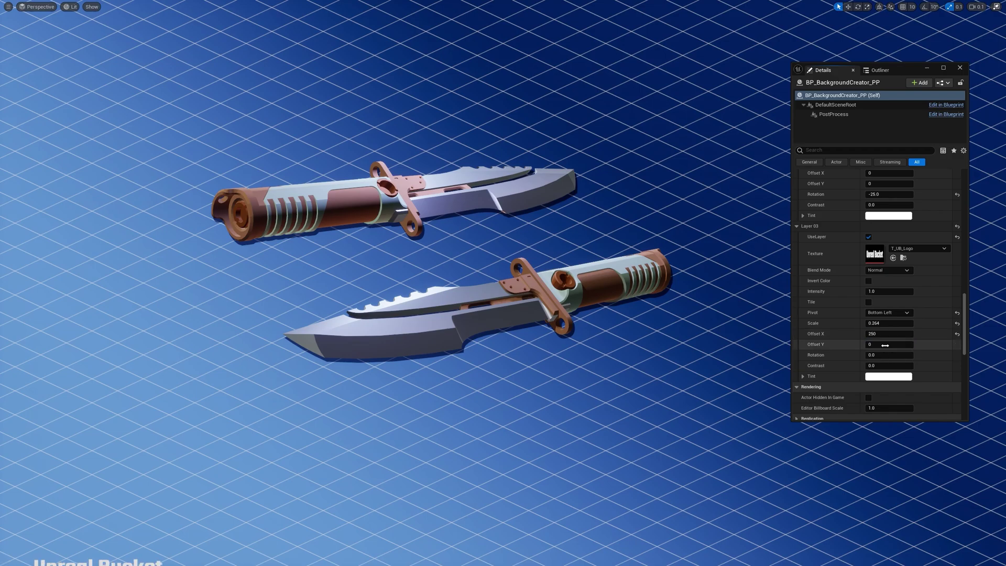
text(0)
key(Return)
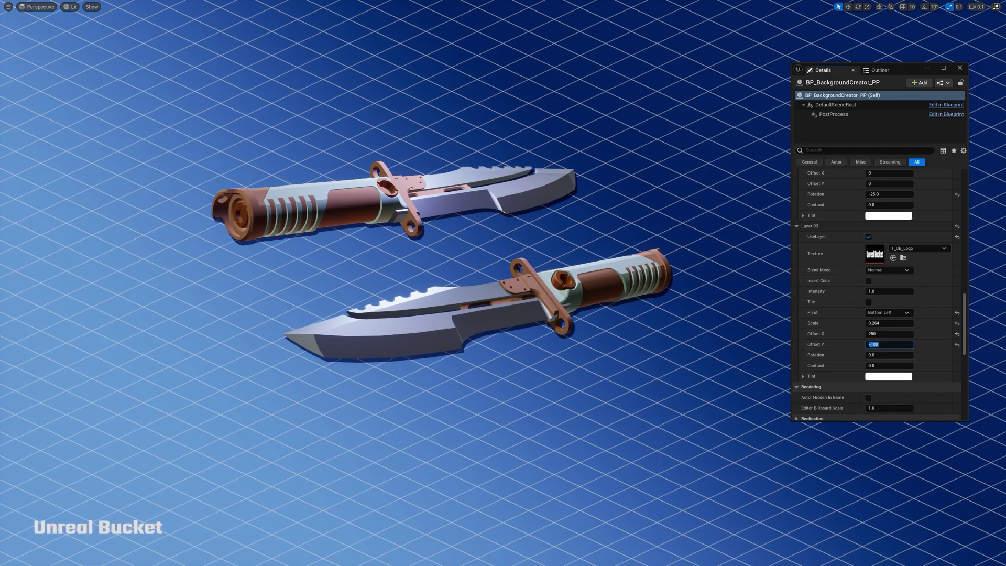
middle_drag(512, 346, 482, 262)
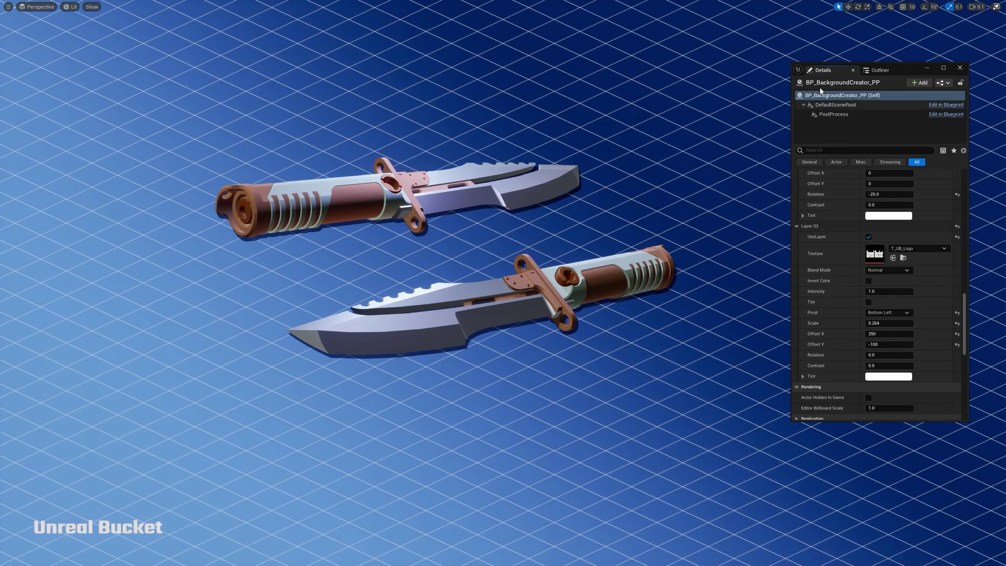
- Set the Background Type to Solid Color and change Color A to a dark red
scroll(909, 353, up, 10)
scroll(908, 351, up, 8)
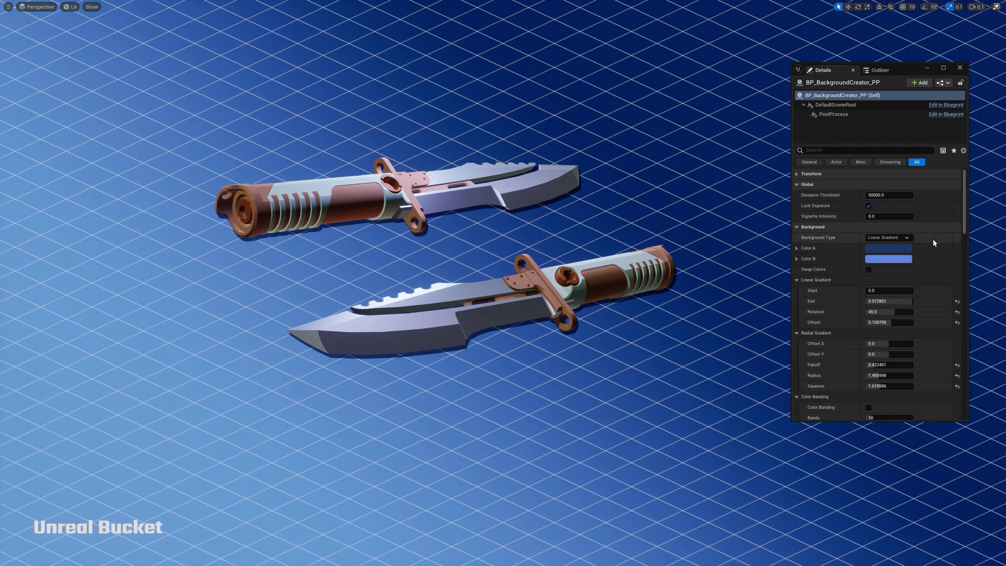
click(886, 245)
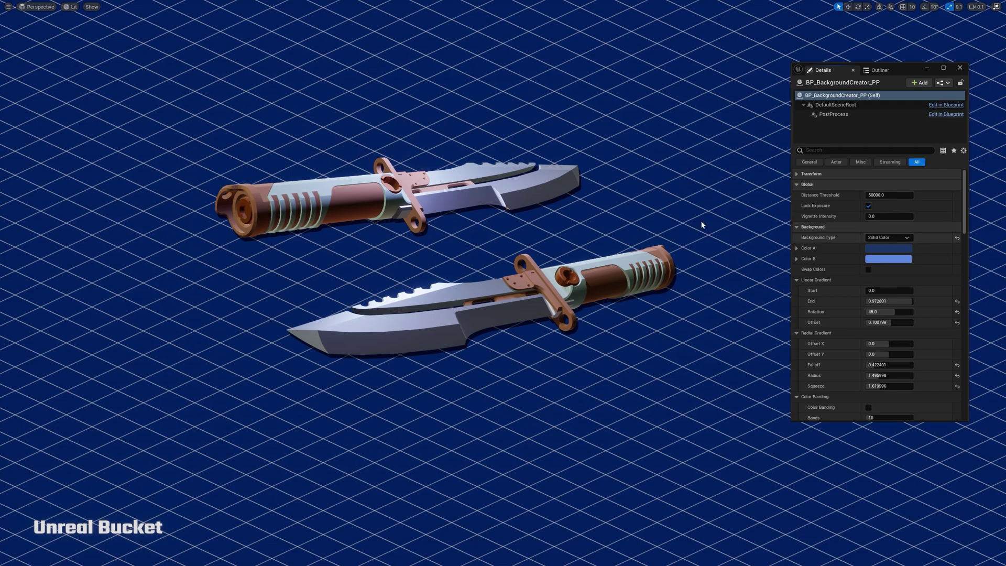
click(888, 248)
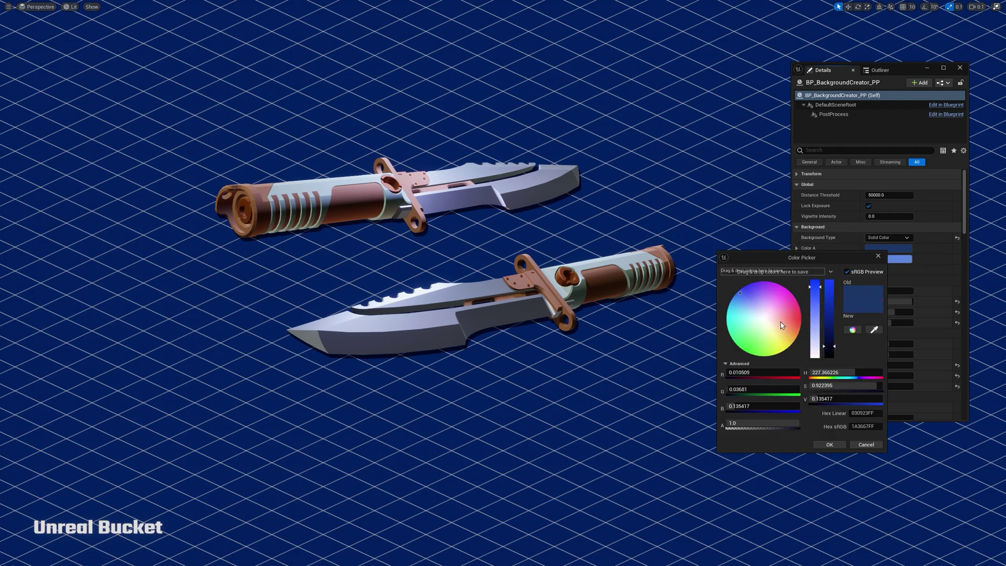
click(796, 334)
mouse_move(792, 339)
mouse_down()
mouse_move(777, 347)
mouse_move(801, 331)
mouse_up()
click(829, 444)
- Disable Layer 02 and apply the T_Pattern_09_Mask dot texture to Layer 01
scroll(881, 239, down, 10)
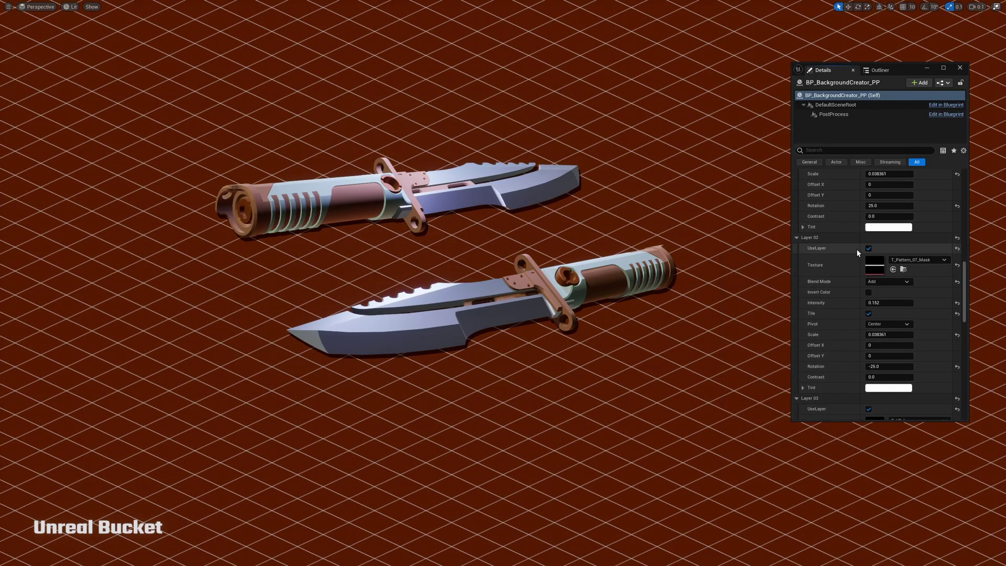
click(870, 249)
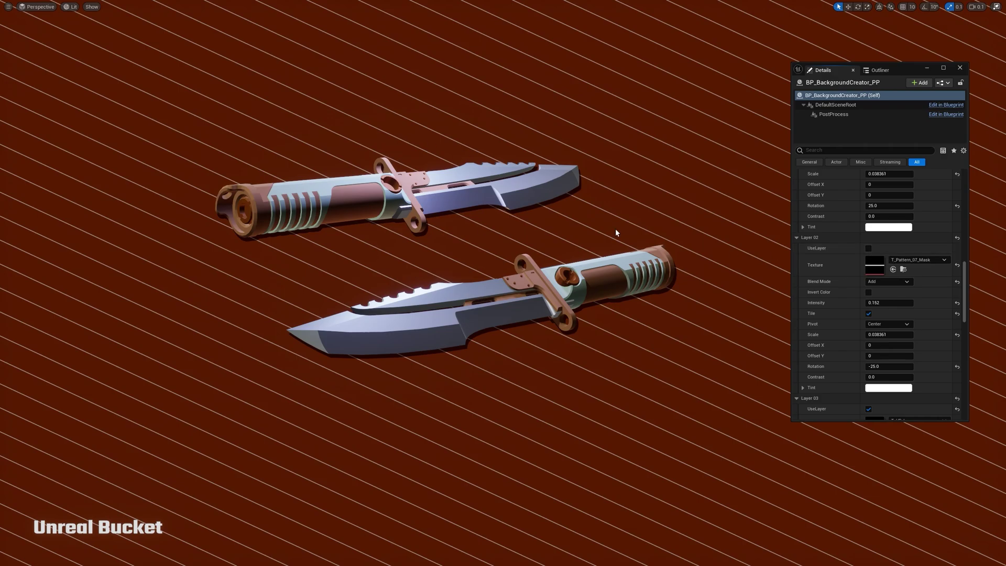
scroll(902, 235, up, 4)
click(906, 198)
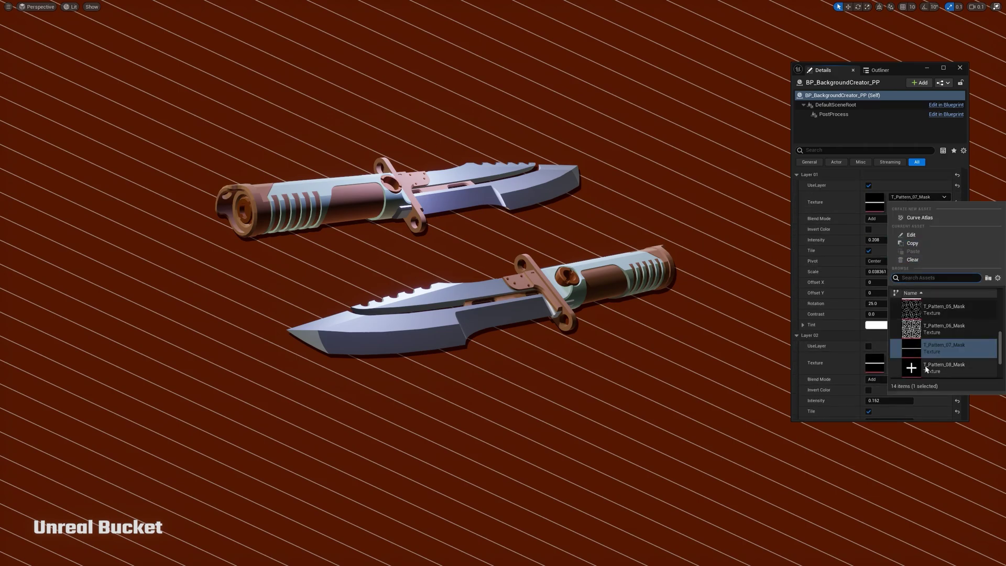
scroll(931, 368, down, 1)
click(932, 367)
- Switch the Layer 01 texture to T_Pattern_05_Mask and increase its Scale for a large curved-line pattern
click(917, 197)
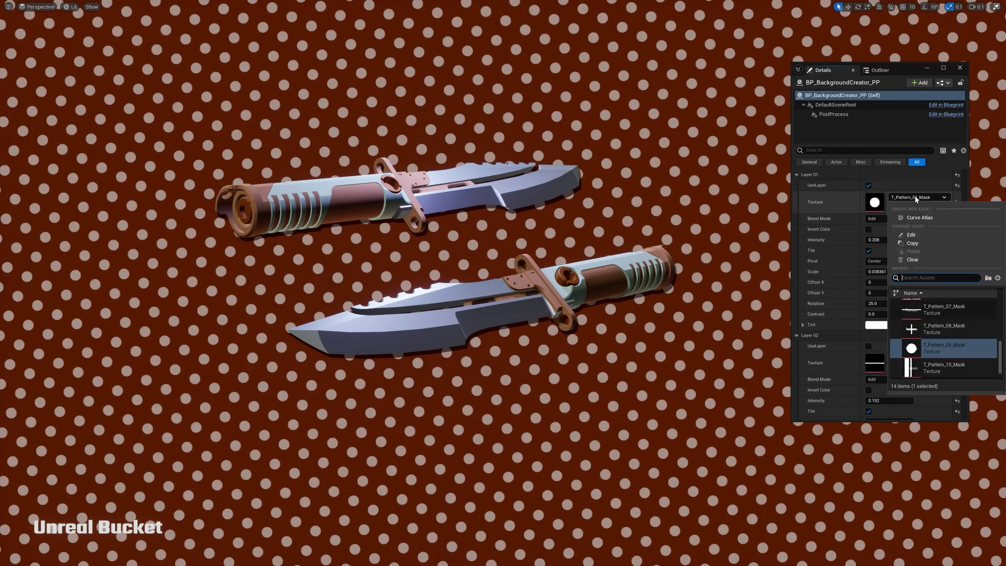
click(911, 292)
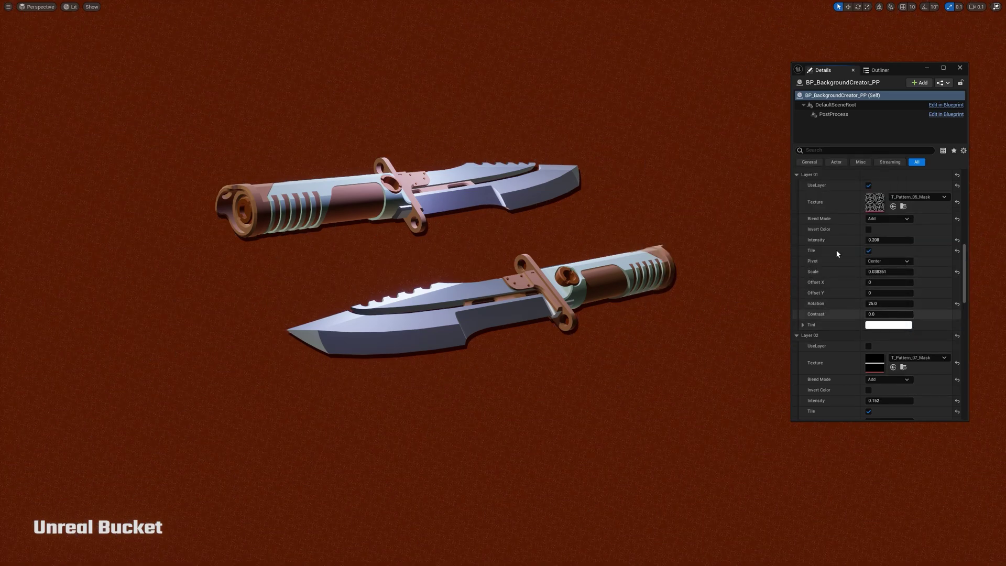
drag(881, 272, 920, 272)
click(738, 274)
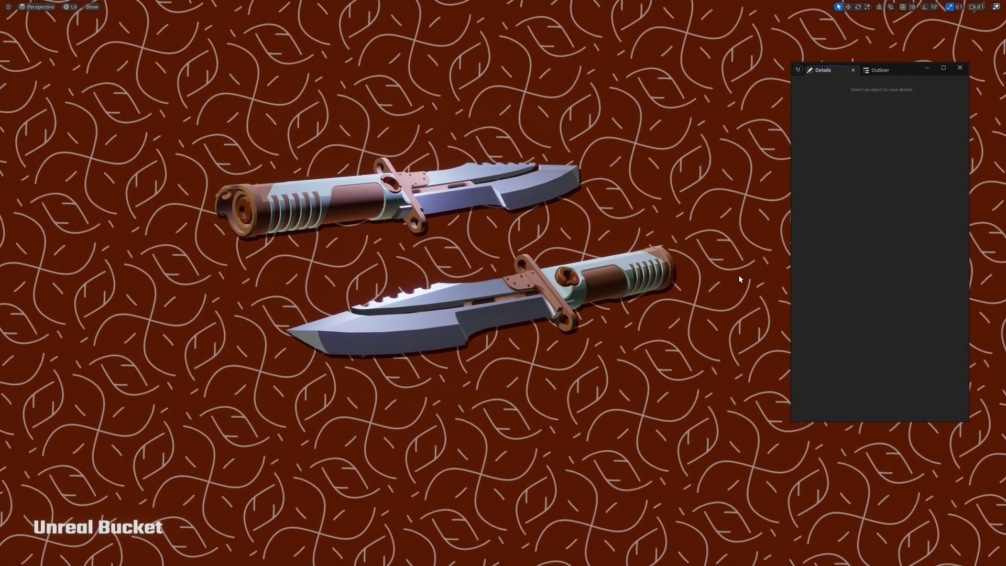
- Hide the BP_BackgroundCreator_PP actor in the scene
key(ctrl+space)
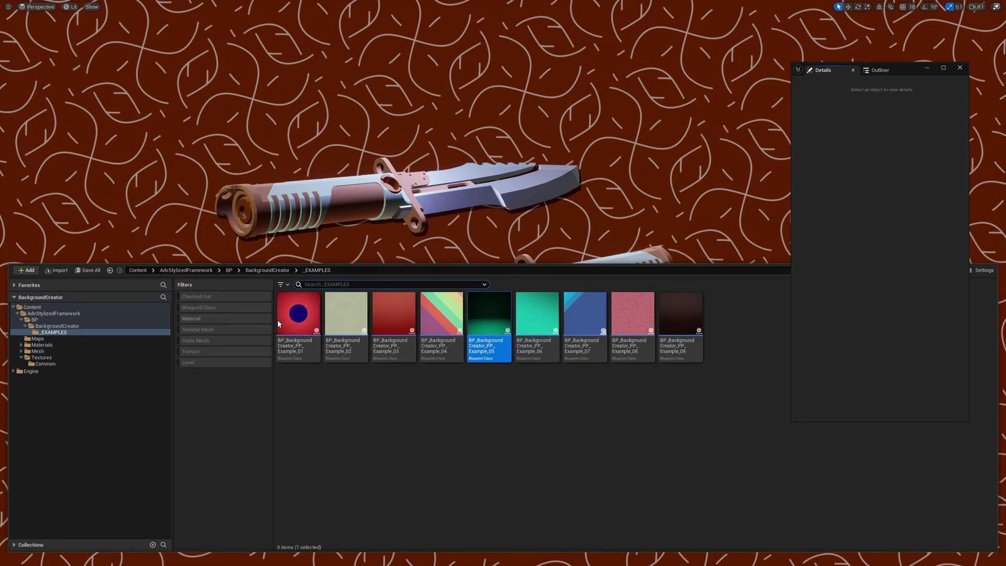
click(883, 71)
click(861, 143)
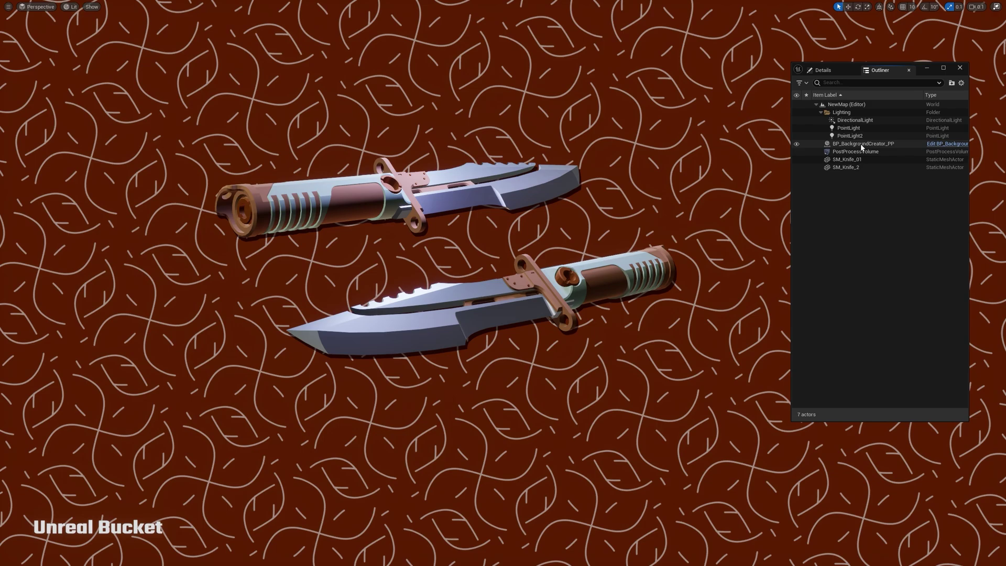
click(797, 144)
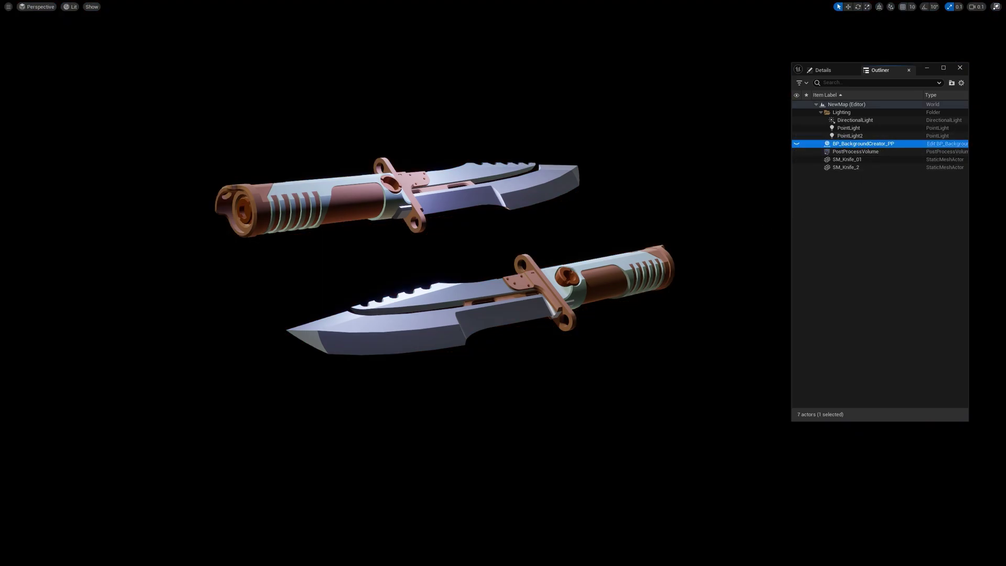
- Place the BP_BackgroundCreator_PP_Example_01 blueprint from the _EXAMPLES folder into the scene
click(741, 249)
key(ctrl+space)
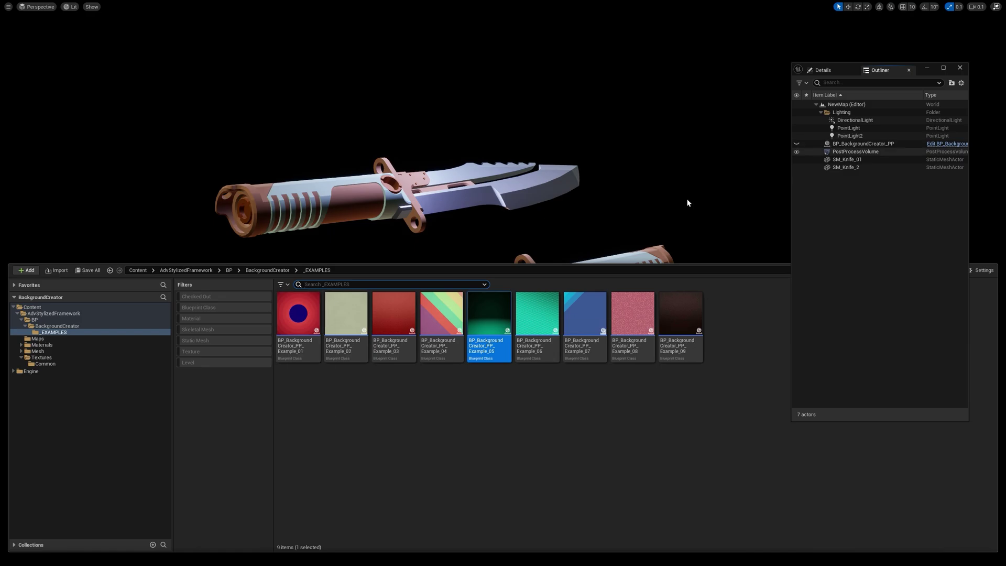
drag(304, 315, 662, 197)
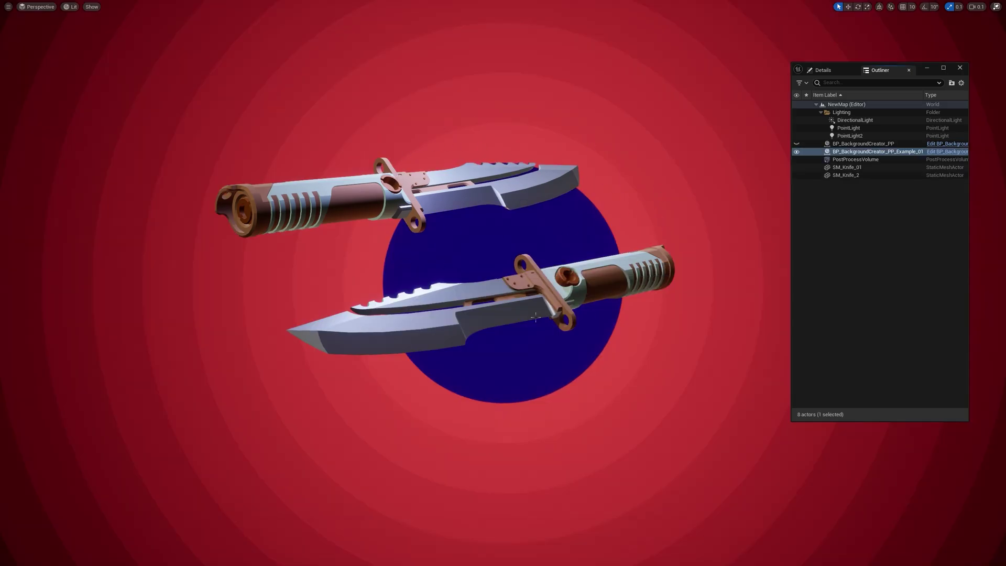
- Hide the Example_01 background actor and place BP_BackgroundCreator_PP_Example_02 into the scene
click(797, 151)
click(721, 200)
key(ctrl+space)
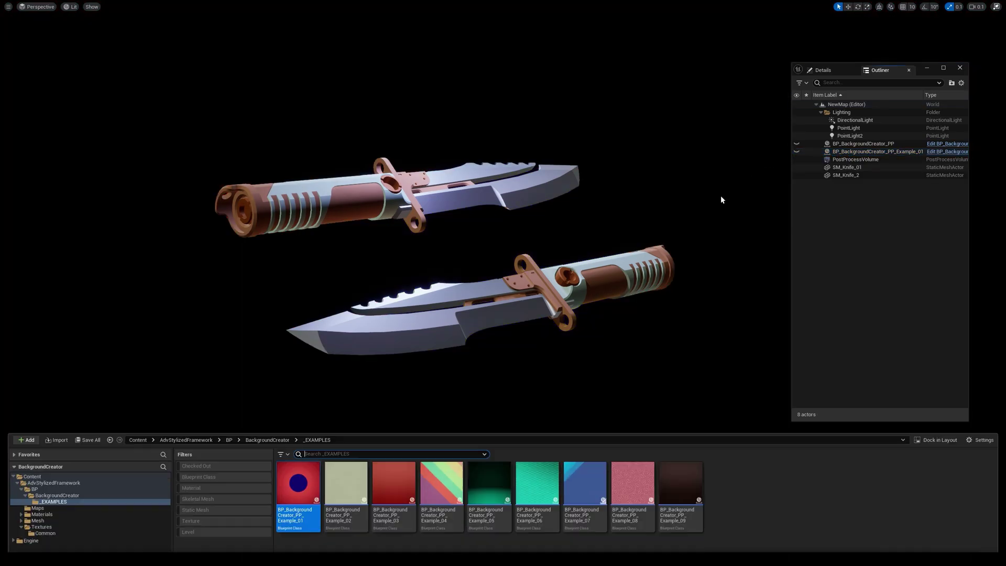
drag(346, 315, 616, 193)
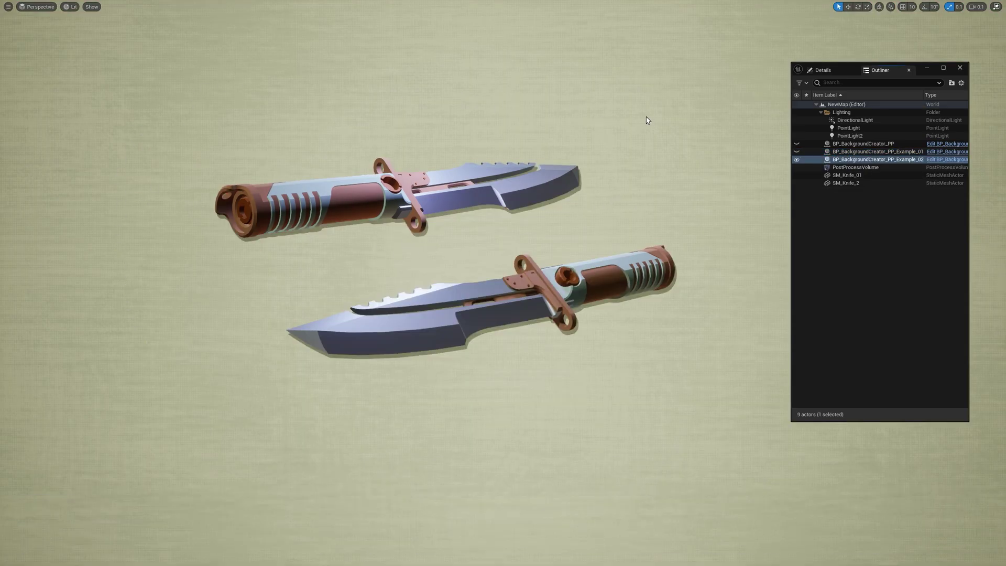
- Place BP_BackgroundCreator_PP_Example_05 into the scene and hide the Example_02 background actor
click(681, 215)
key(ctrl+space)
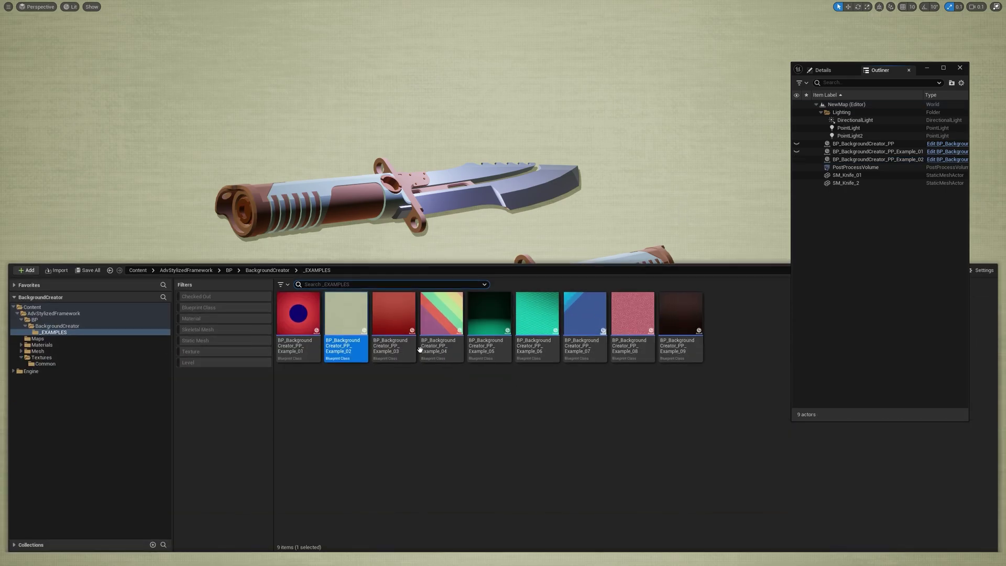
drag(489, 313, 600, 214)
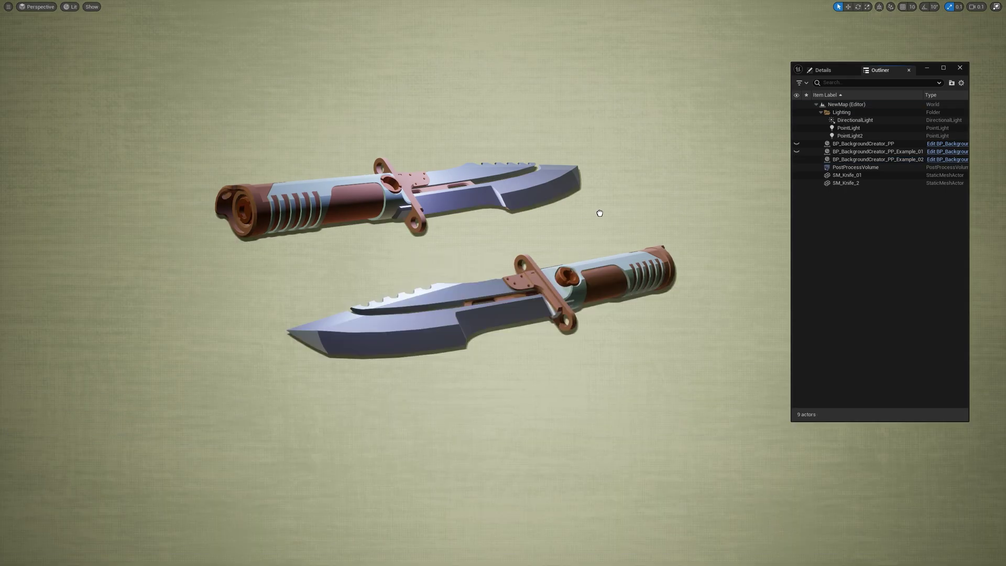
click(797, 159)
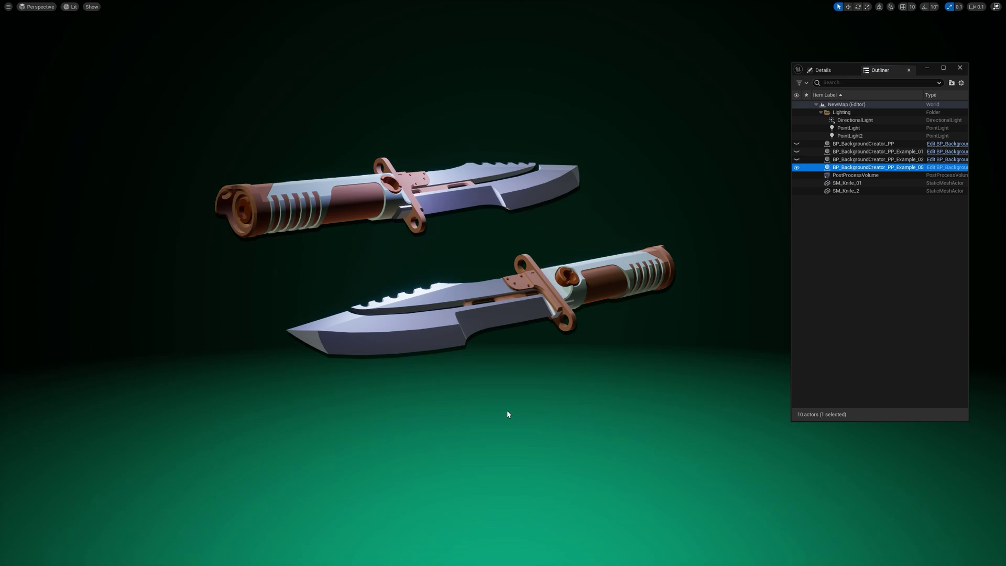
- Change Color A of the Example_05 background to a dark purple
click(822, 70)
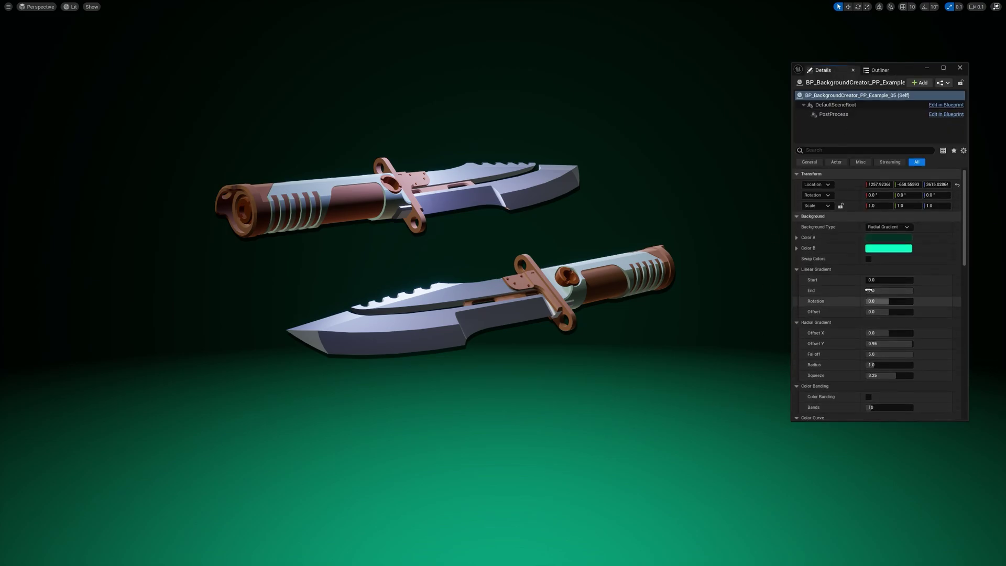
click(888, 237)
drag(807, 364, 854, 363)
click(818, 435)
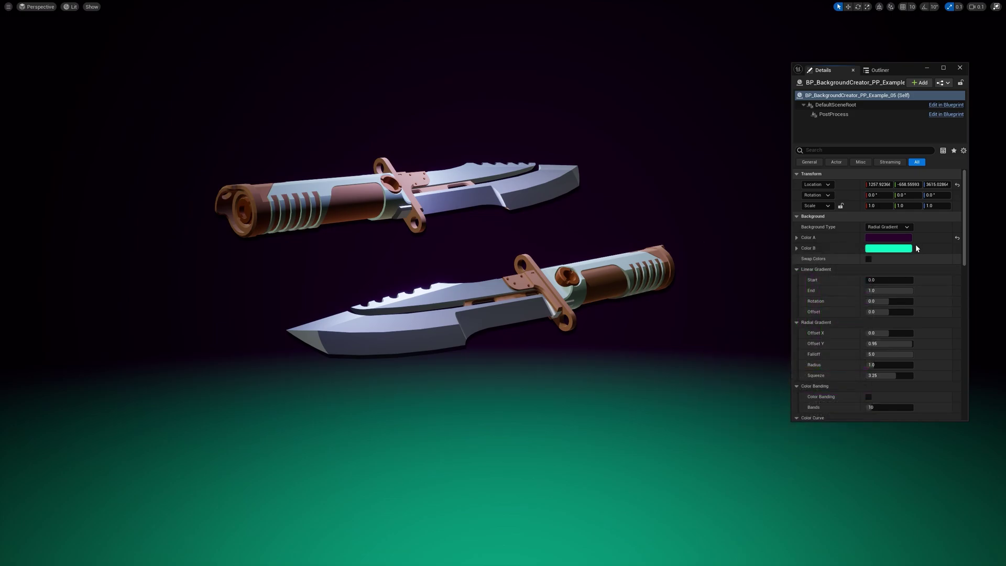
- Change Color B of the Example_05 background to a bright magenta-purple
click(910, 249)
drag(837, 332, 837, 318)
click(836, 442)
middle_drag(832, 444, 810, 396)
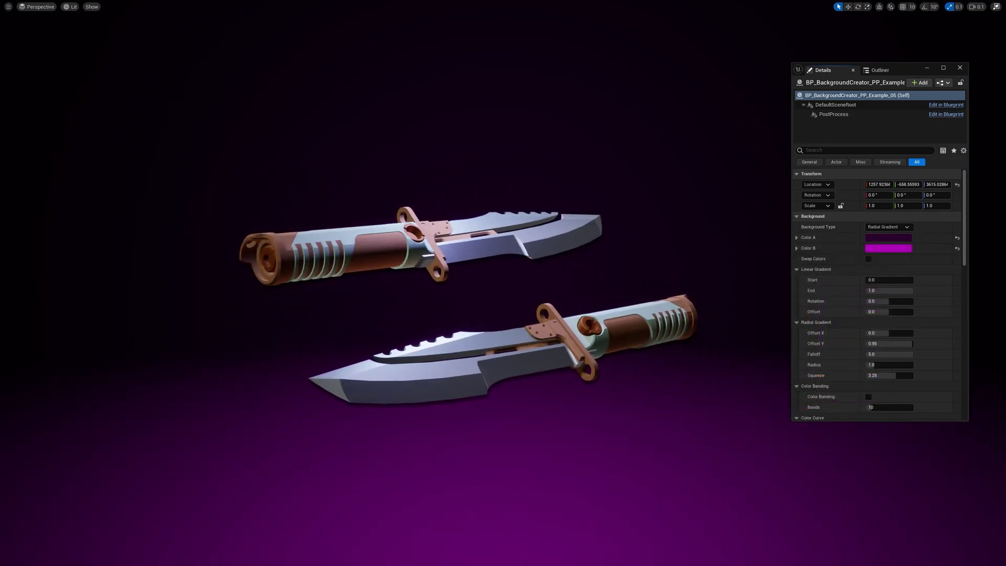